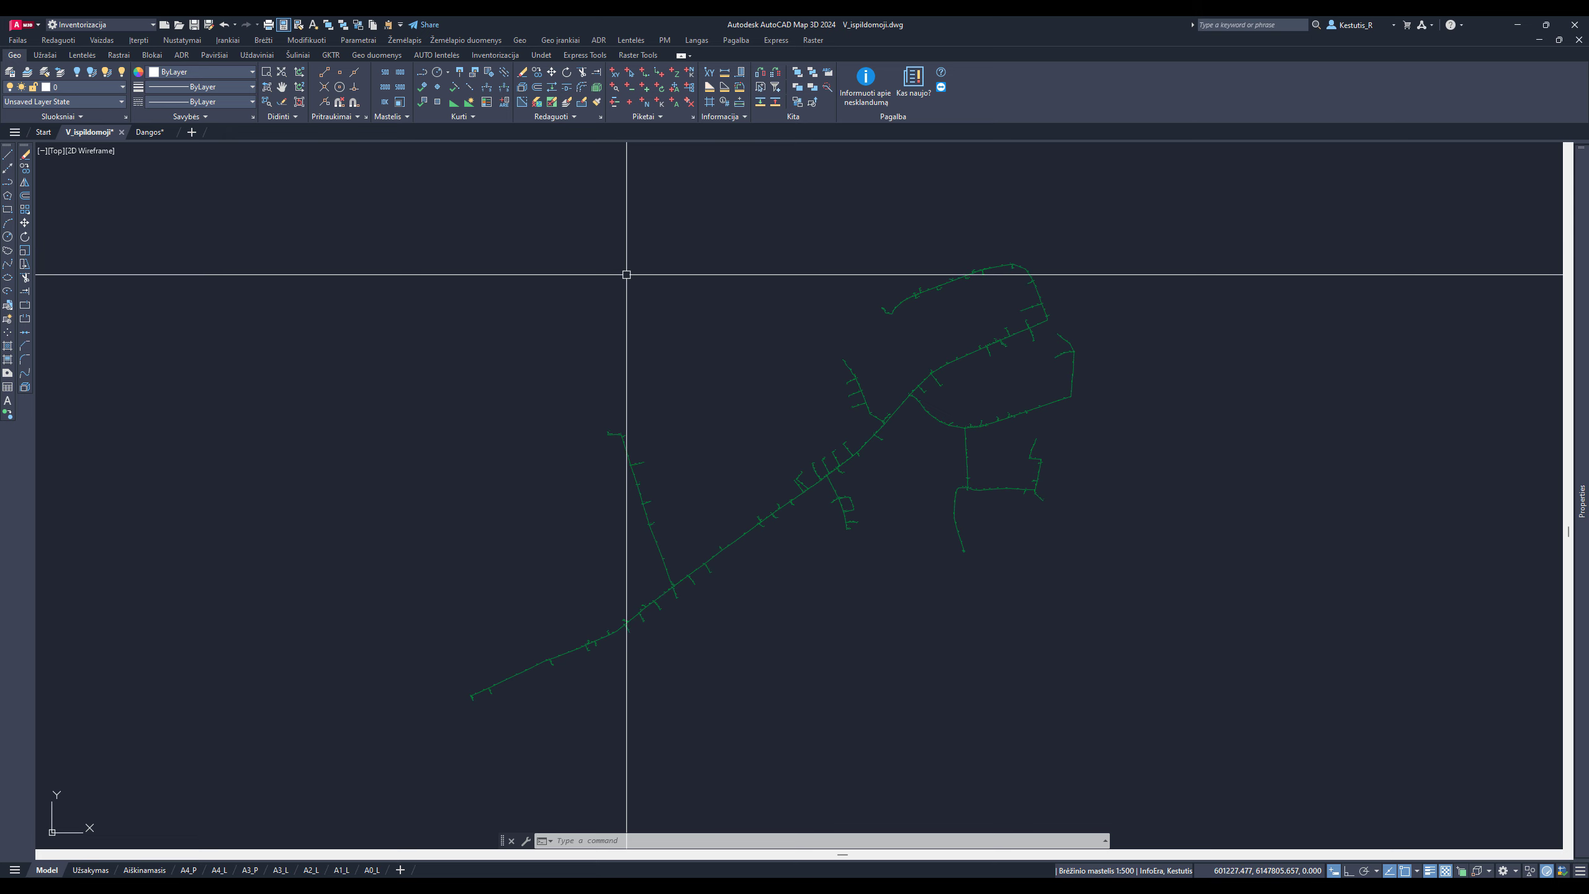
Check the version information of the installed Geo add-on and close its About window
left_click(331, 55)
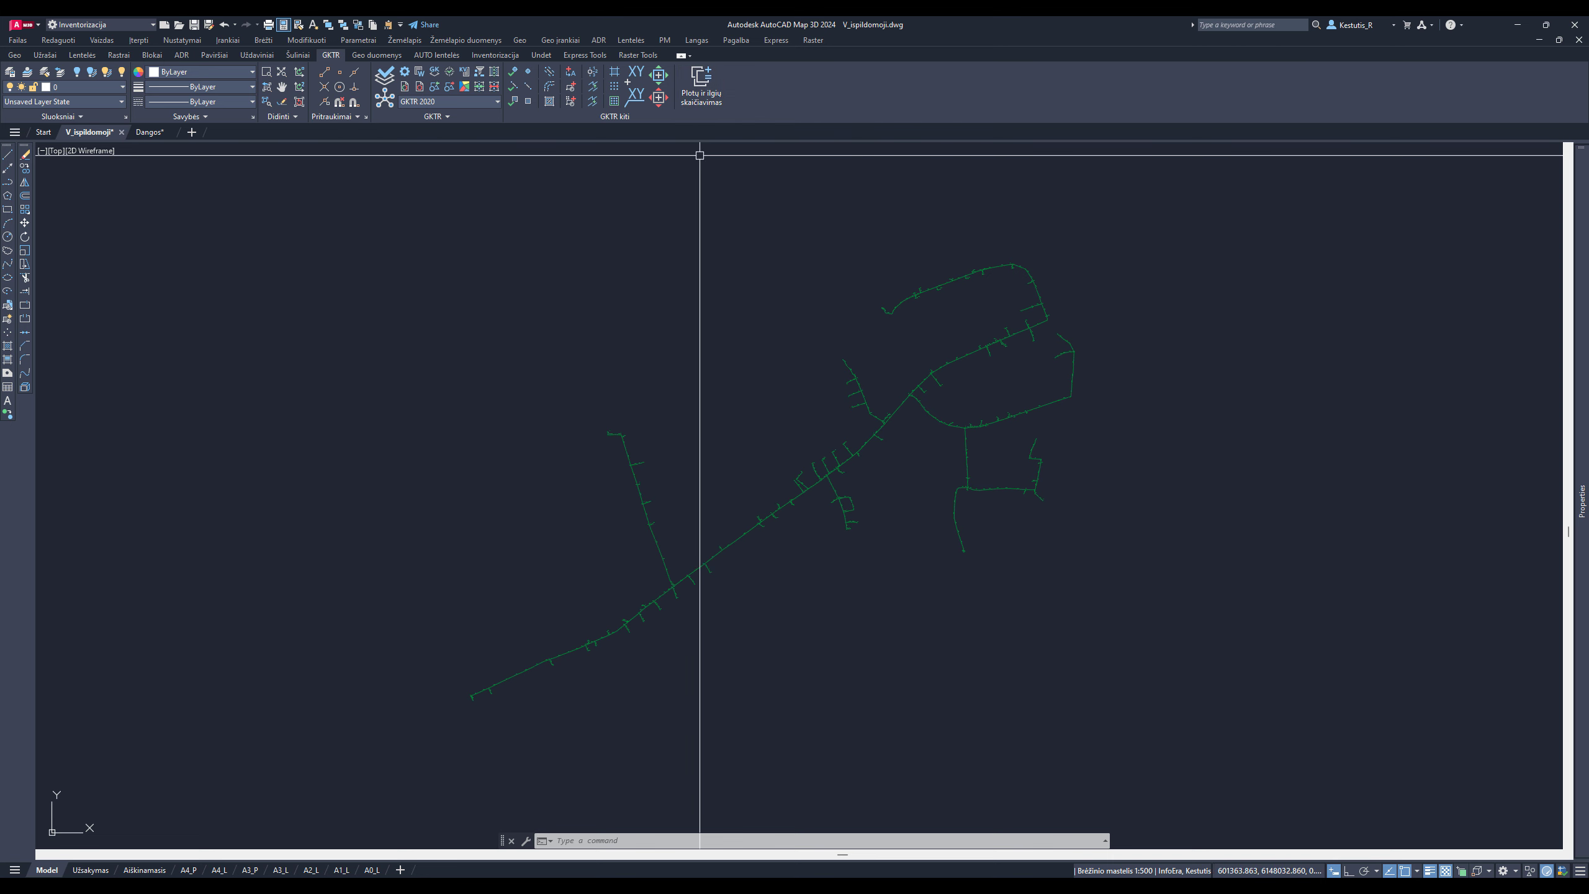
left_click(521, 41)
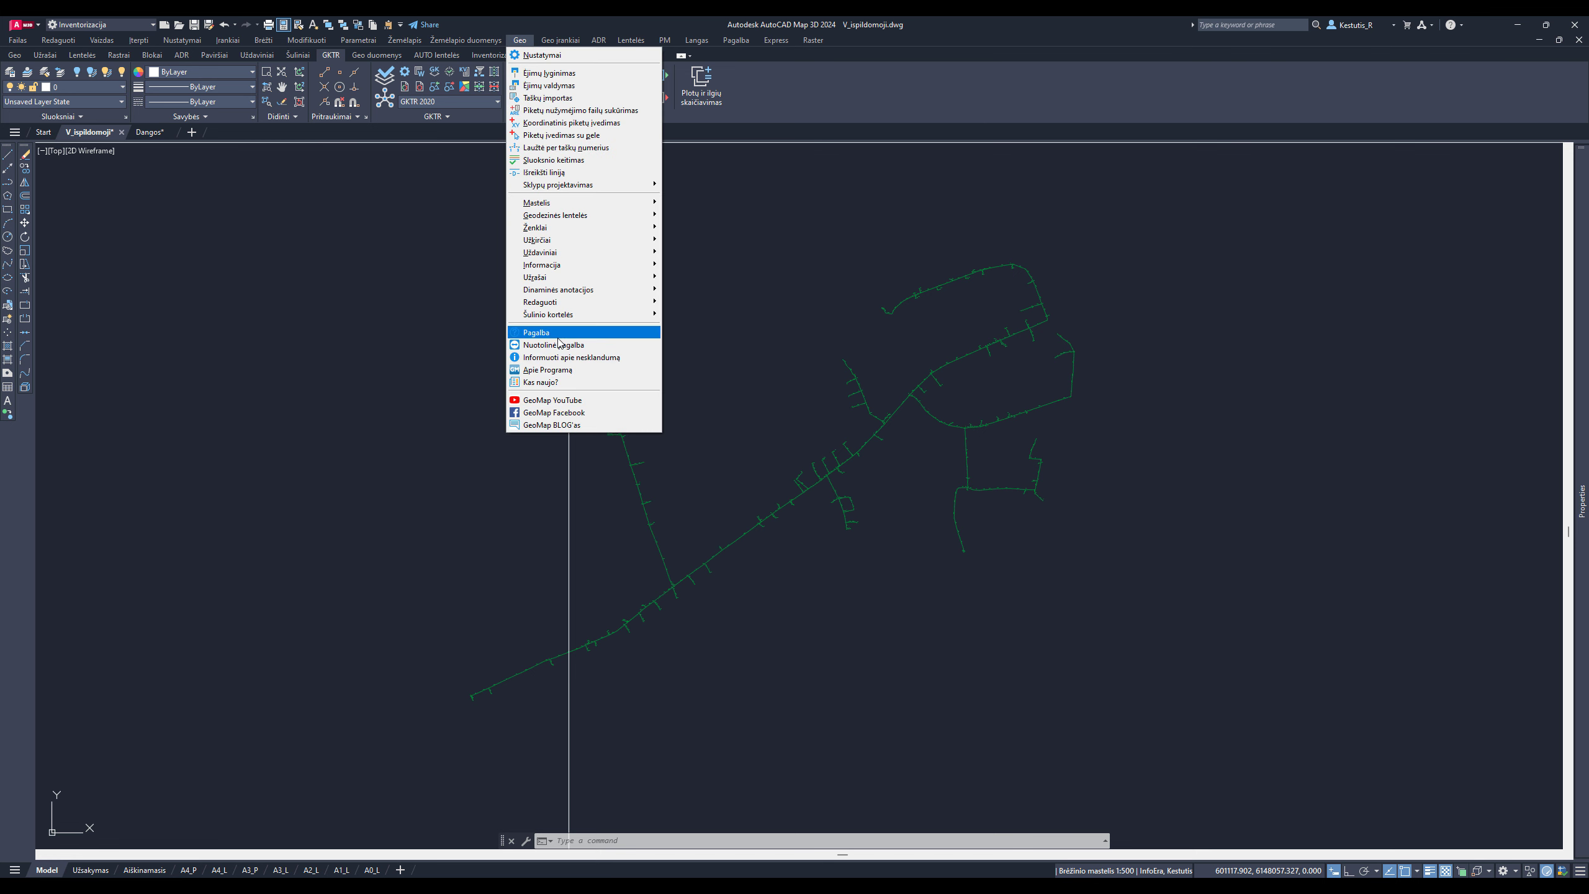
left_click(600, 371)
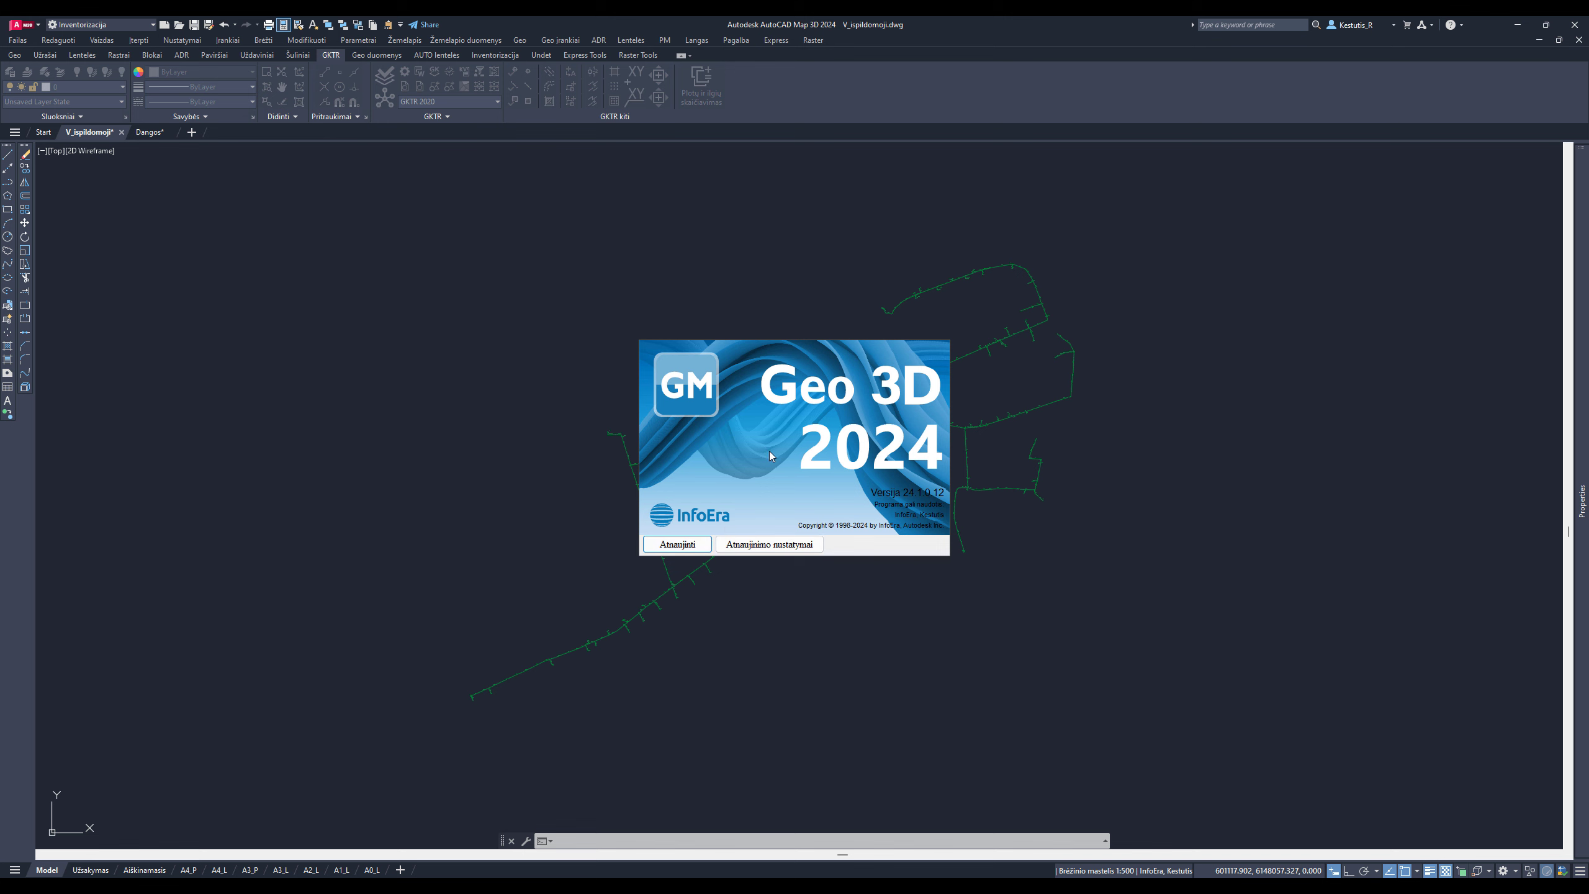
left_click(843, 459)
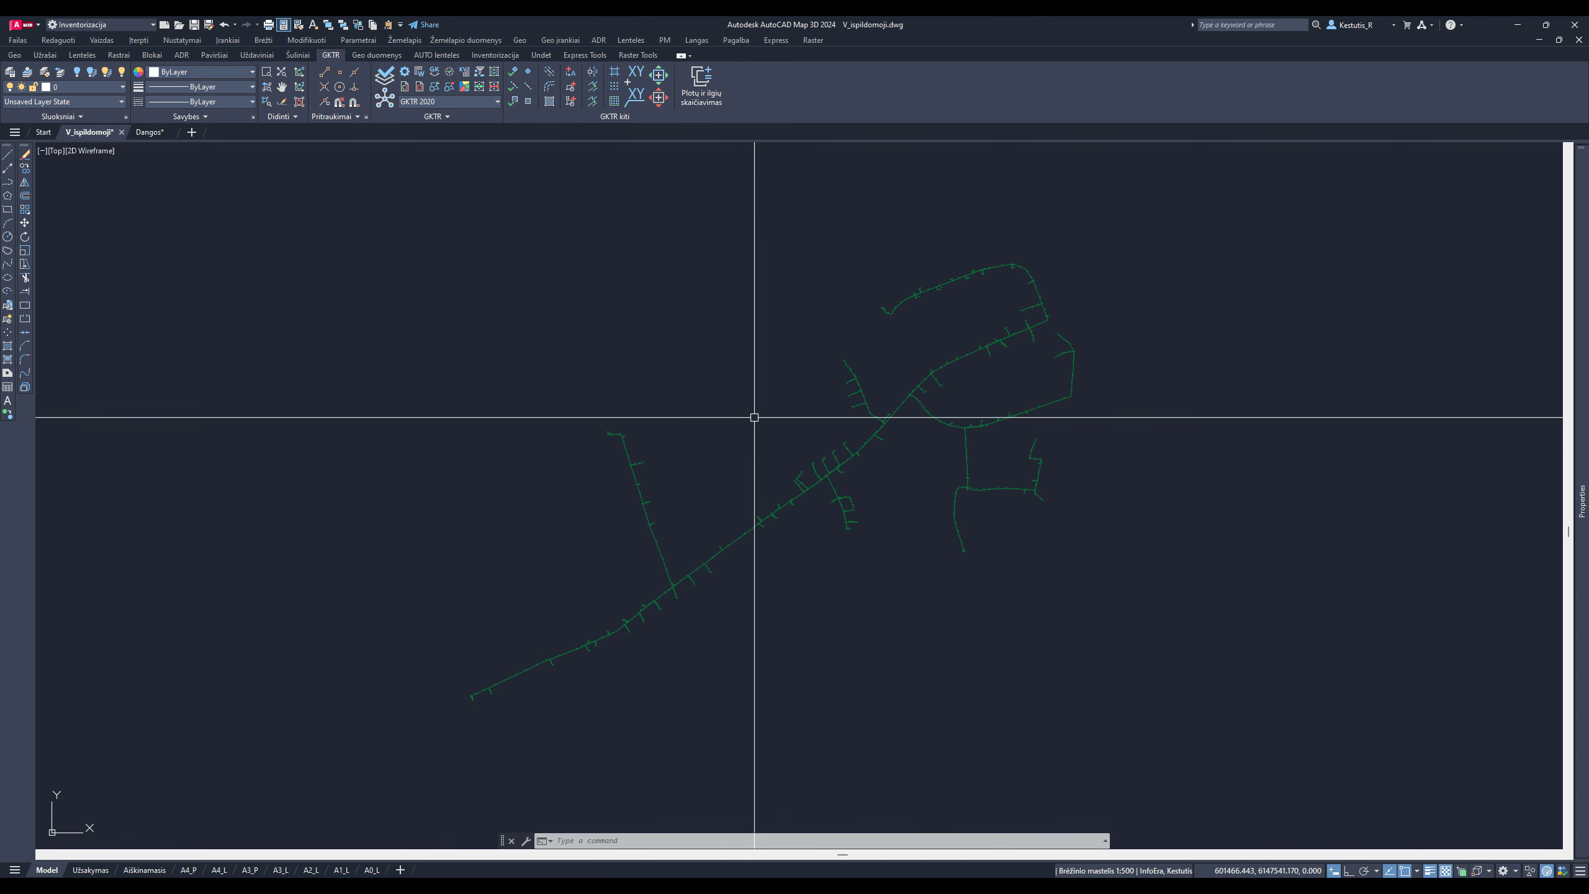
Inspect the main water line polyline's outer diameter, inner diameter and material attributes, and view its full extent in the network
scroll(601, 601, "up", 5)
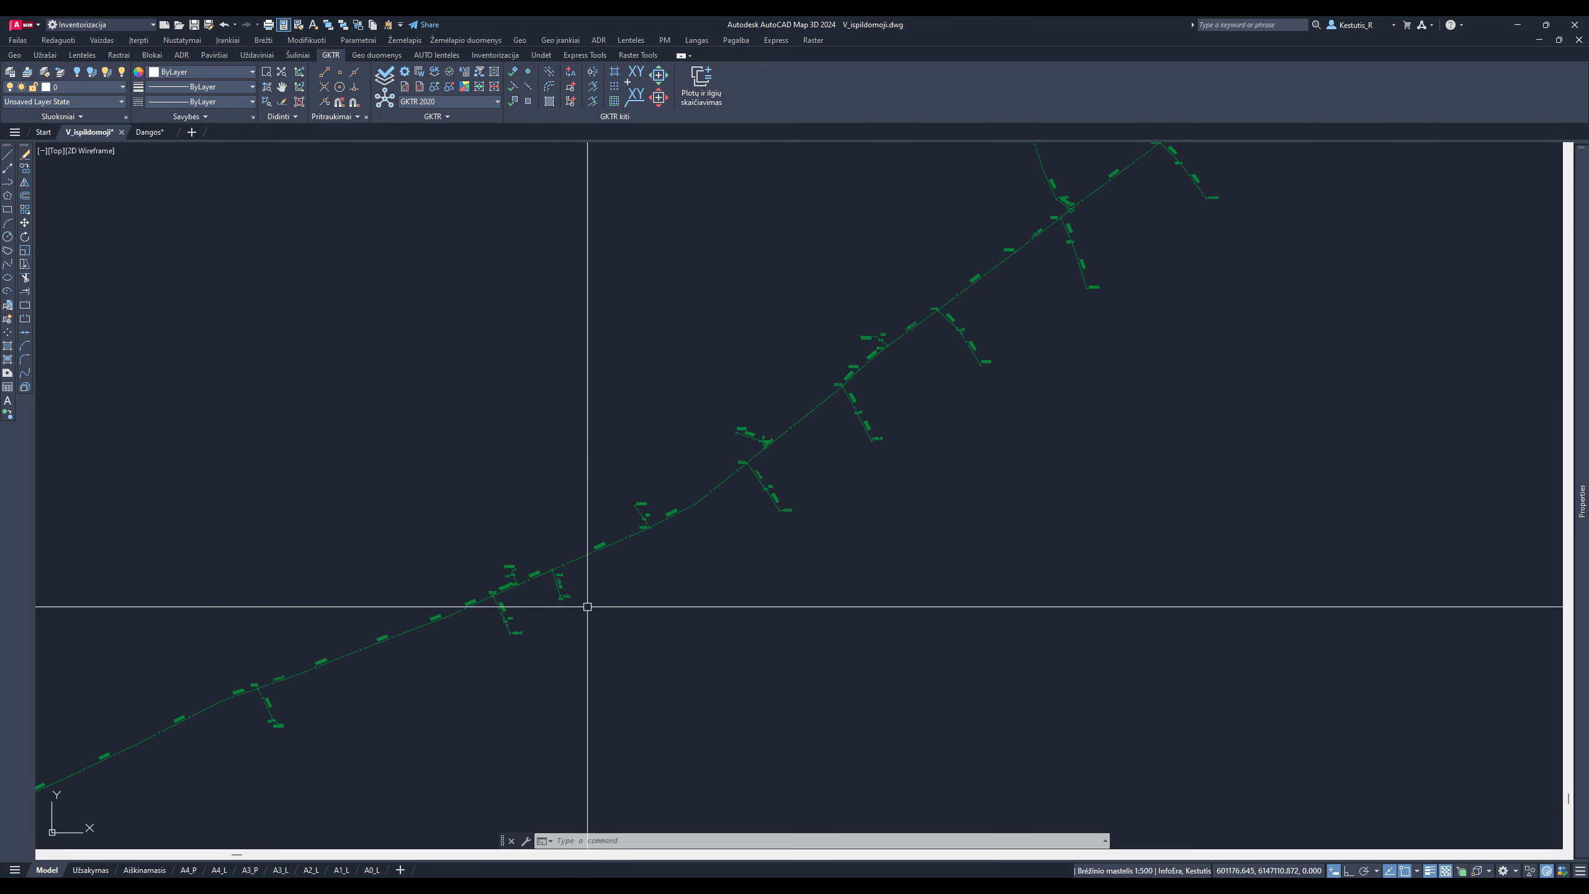
scroll(628, 497, "up", 5)
left_click(623, 460)
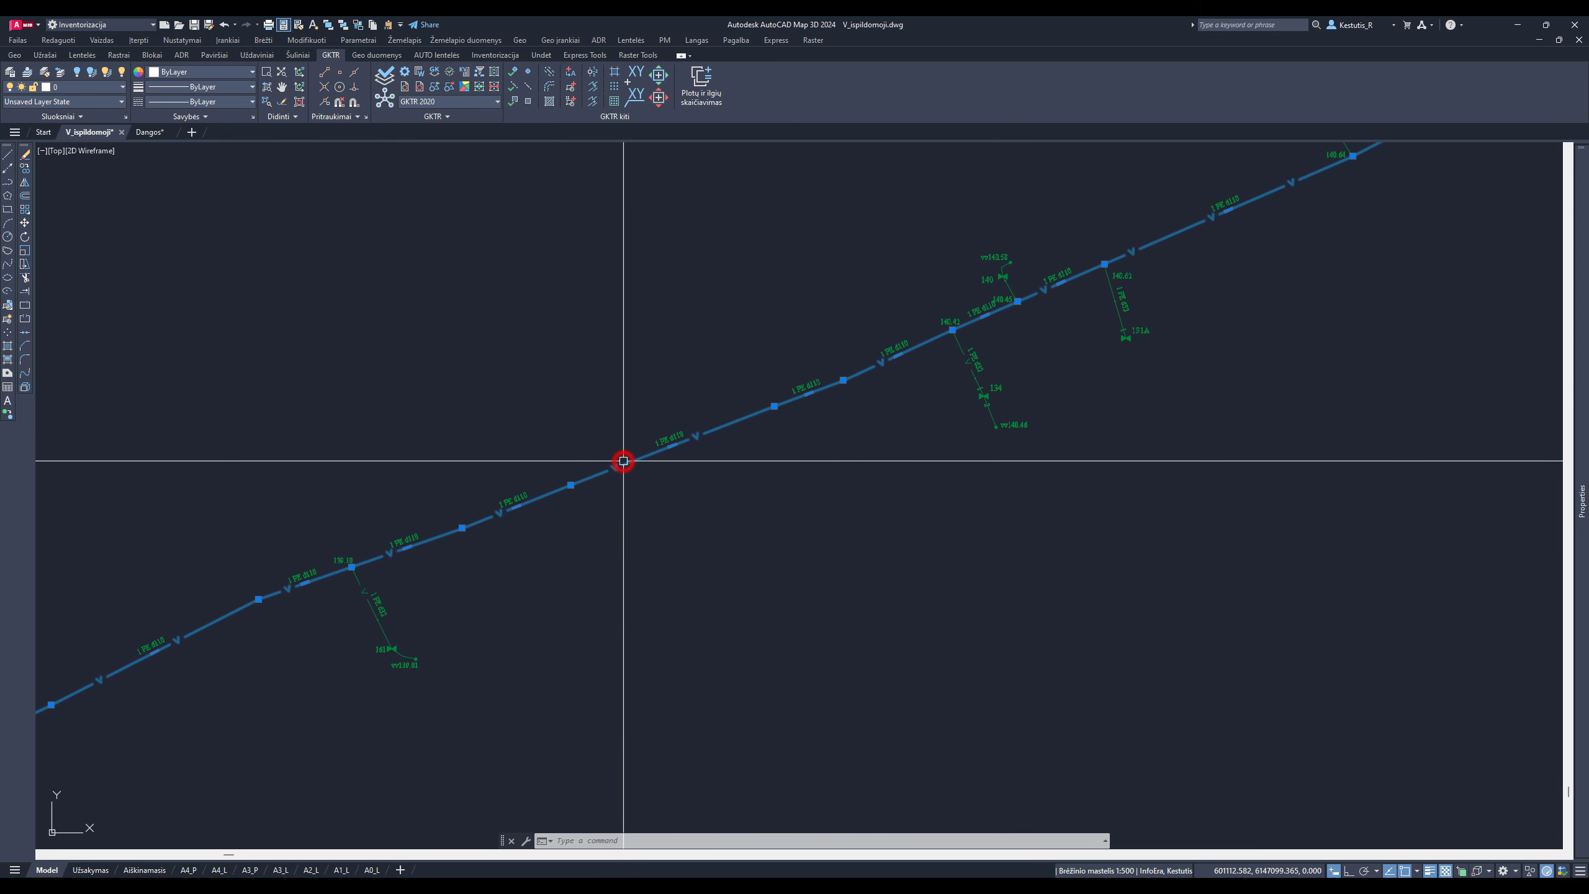
mouse_move(1555, 448)
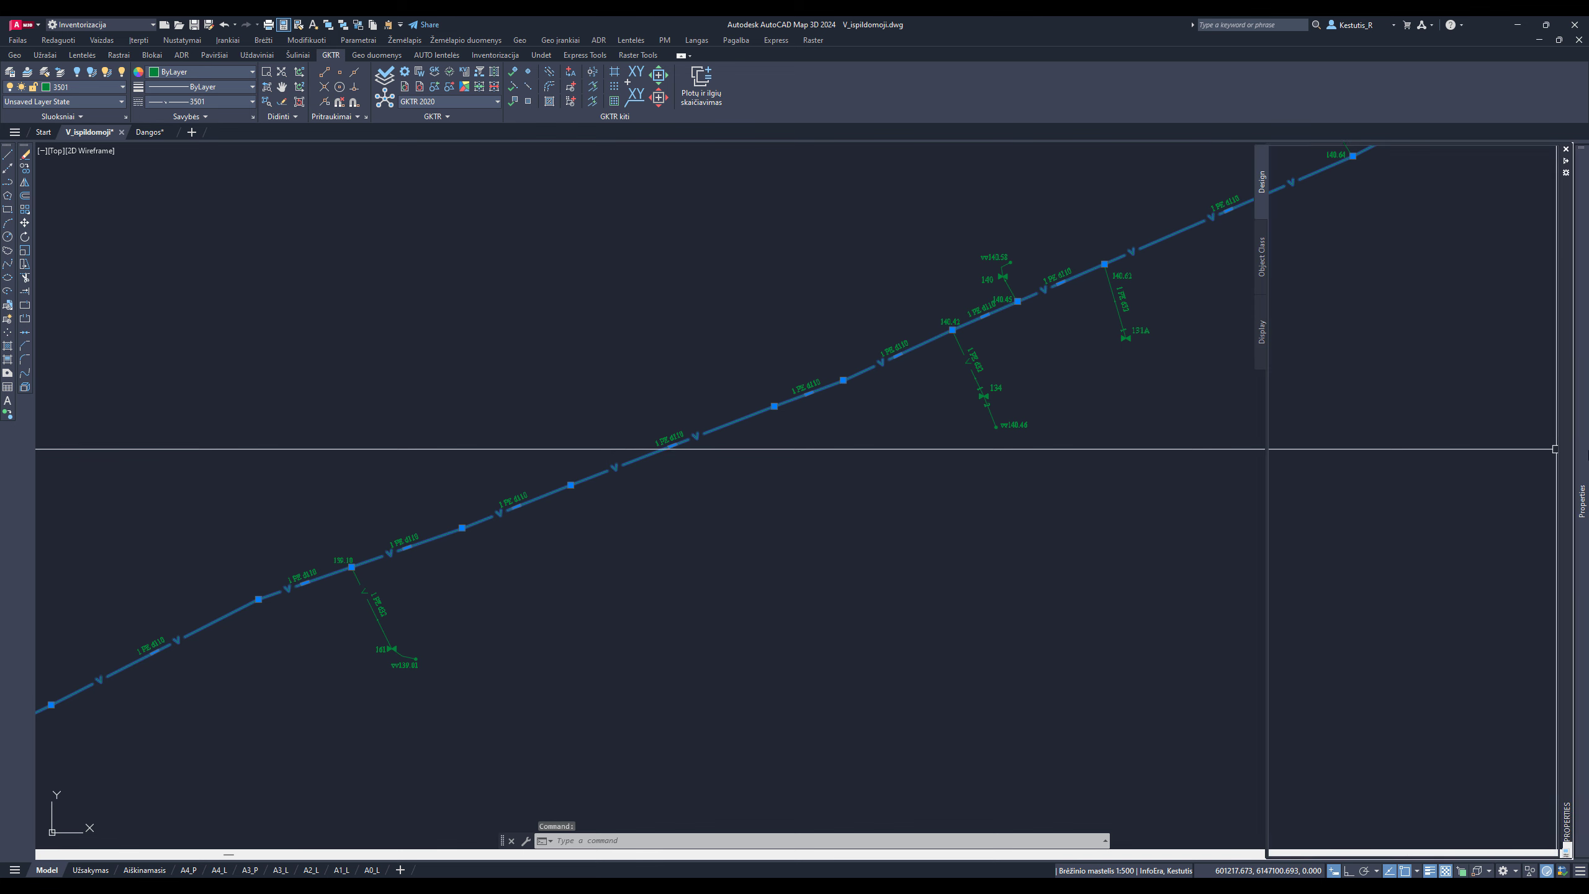
left_click(1443, 603)
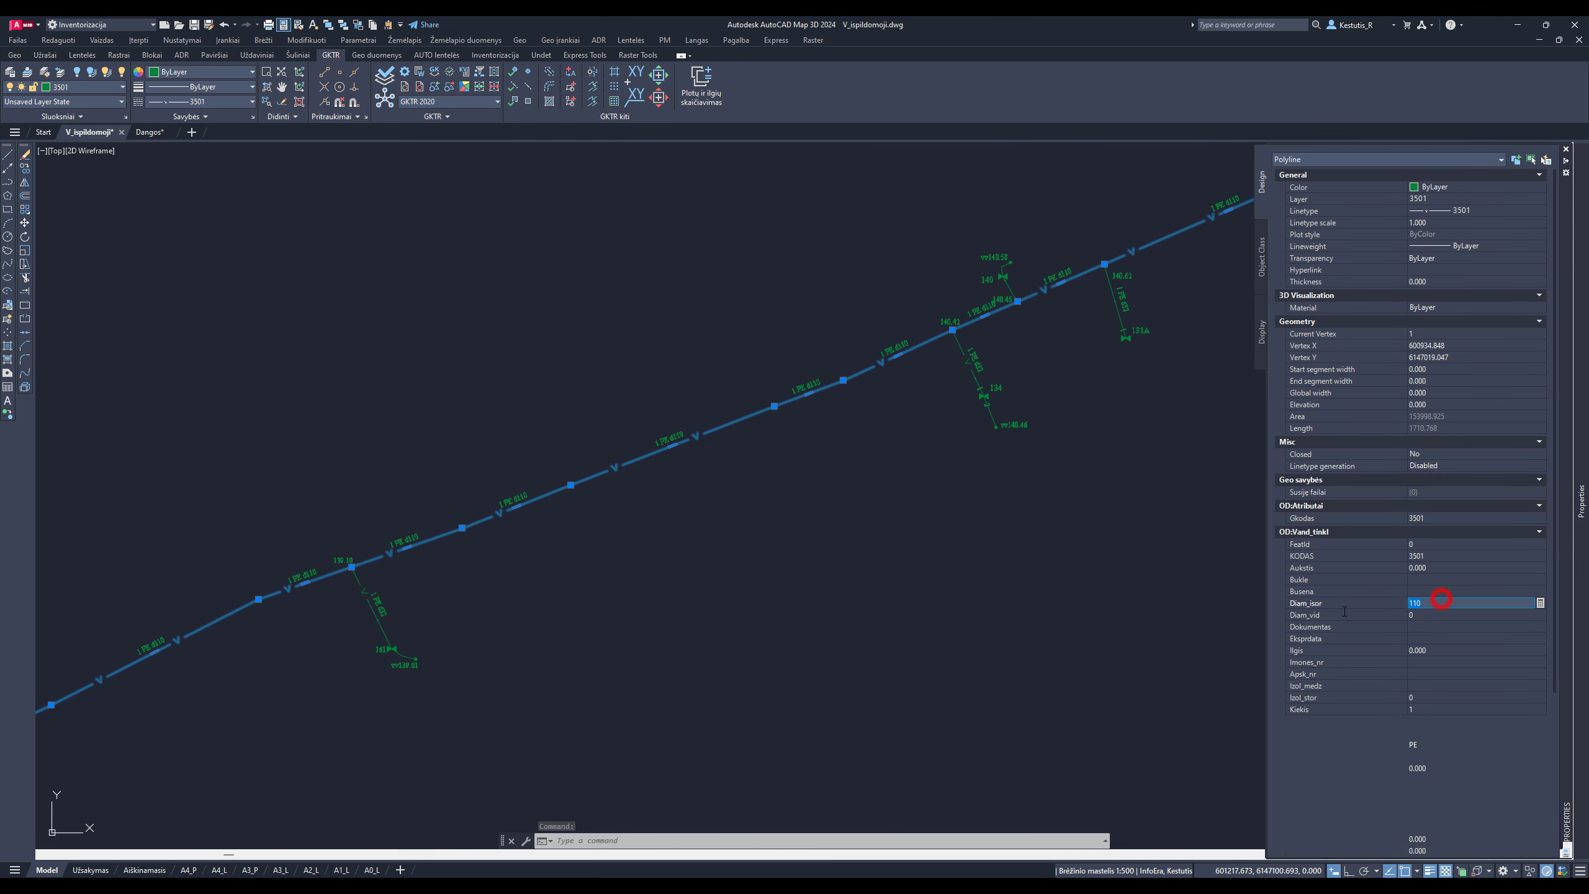
left_click(1432, 614)
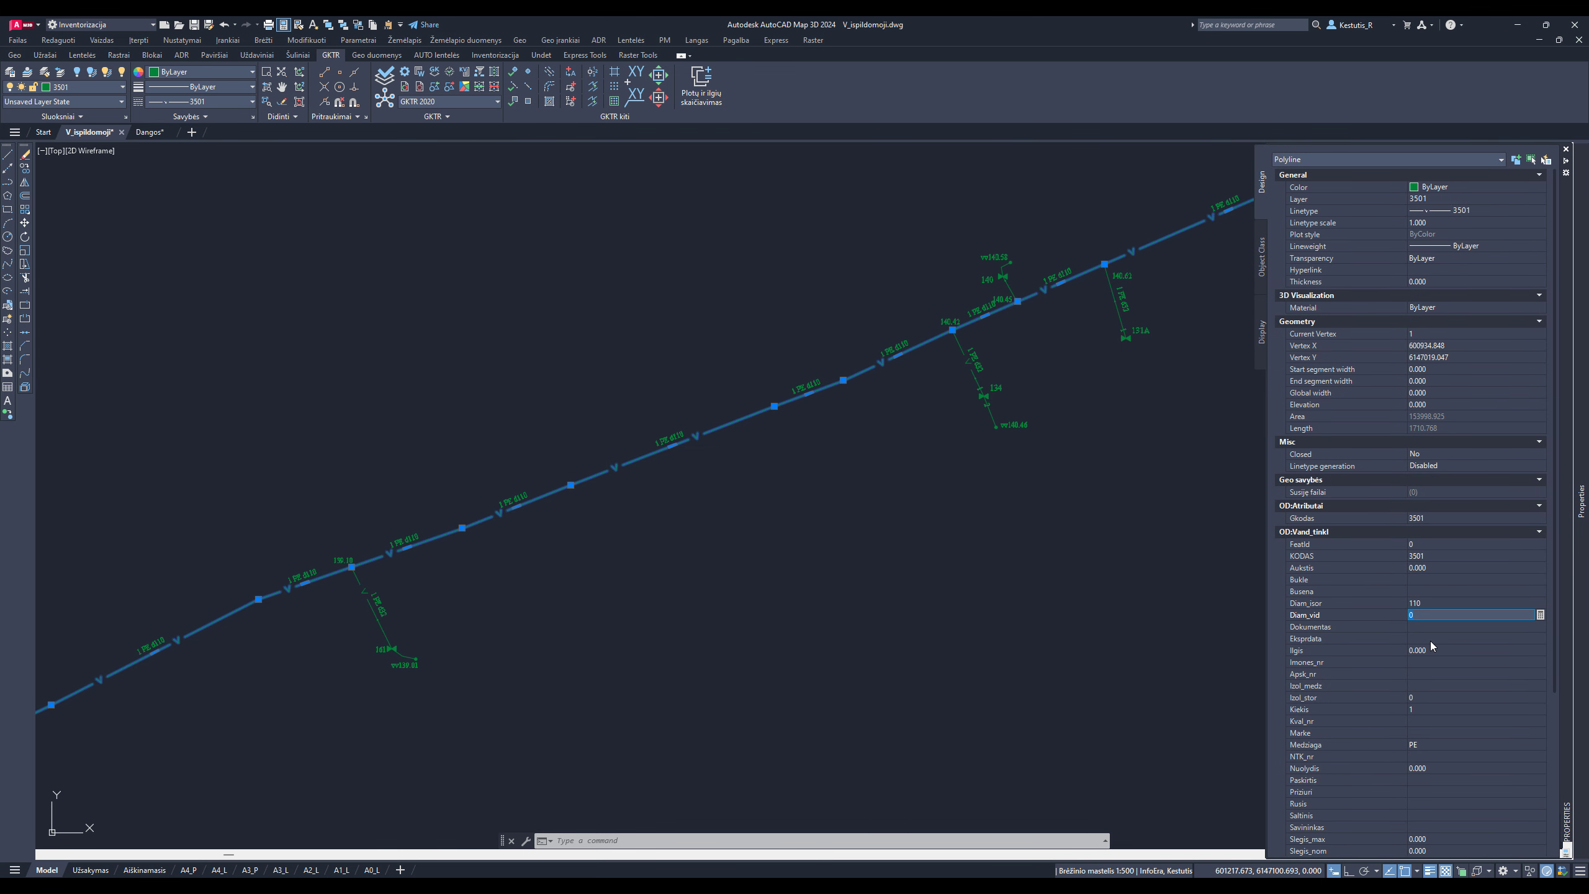
left_click(1427, 746)
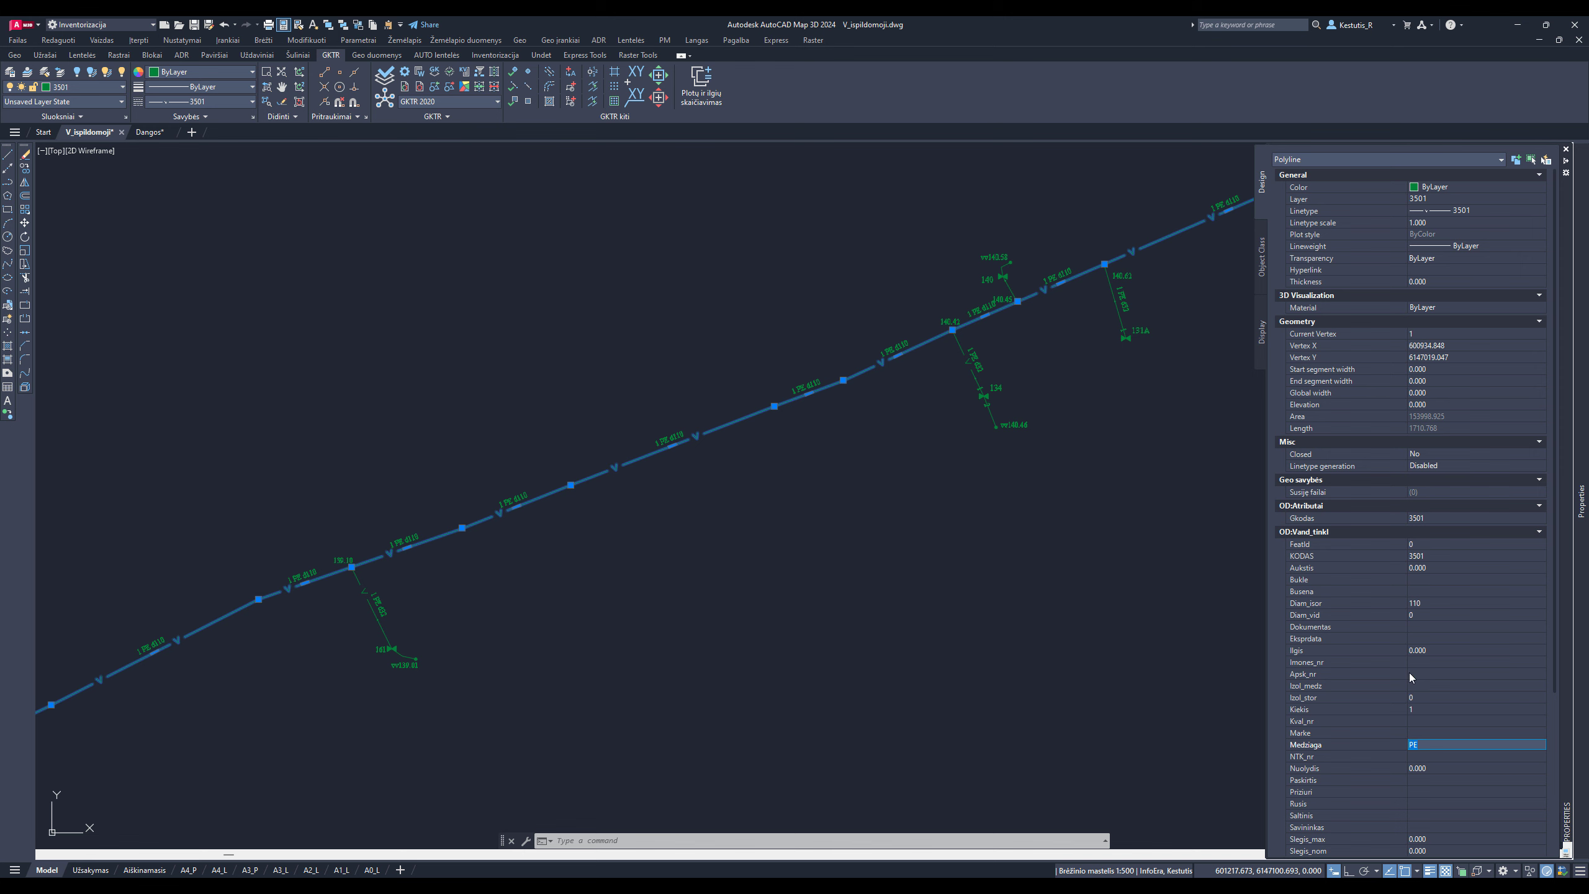
scroll(681, 522, "down", 2)
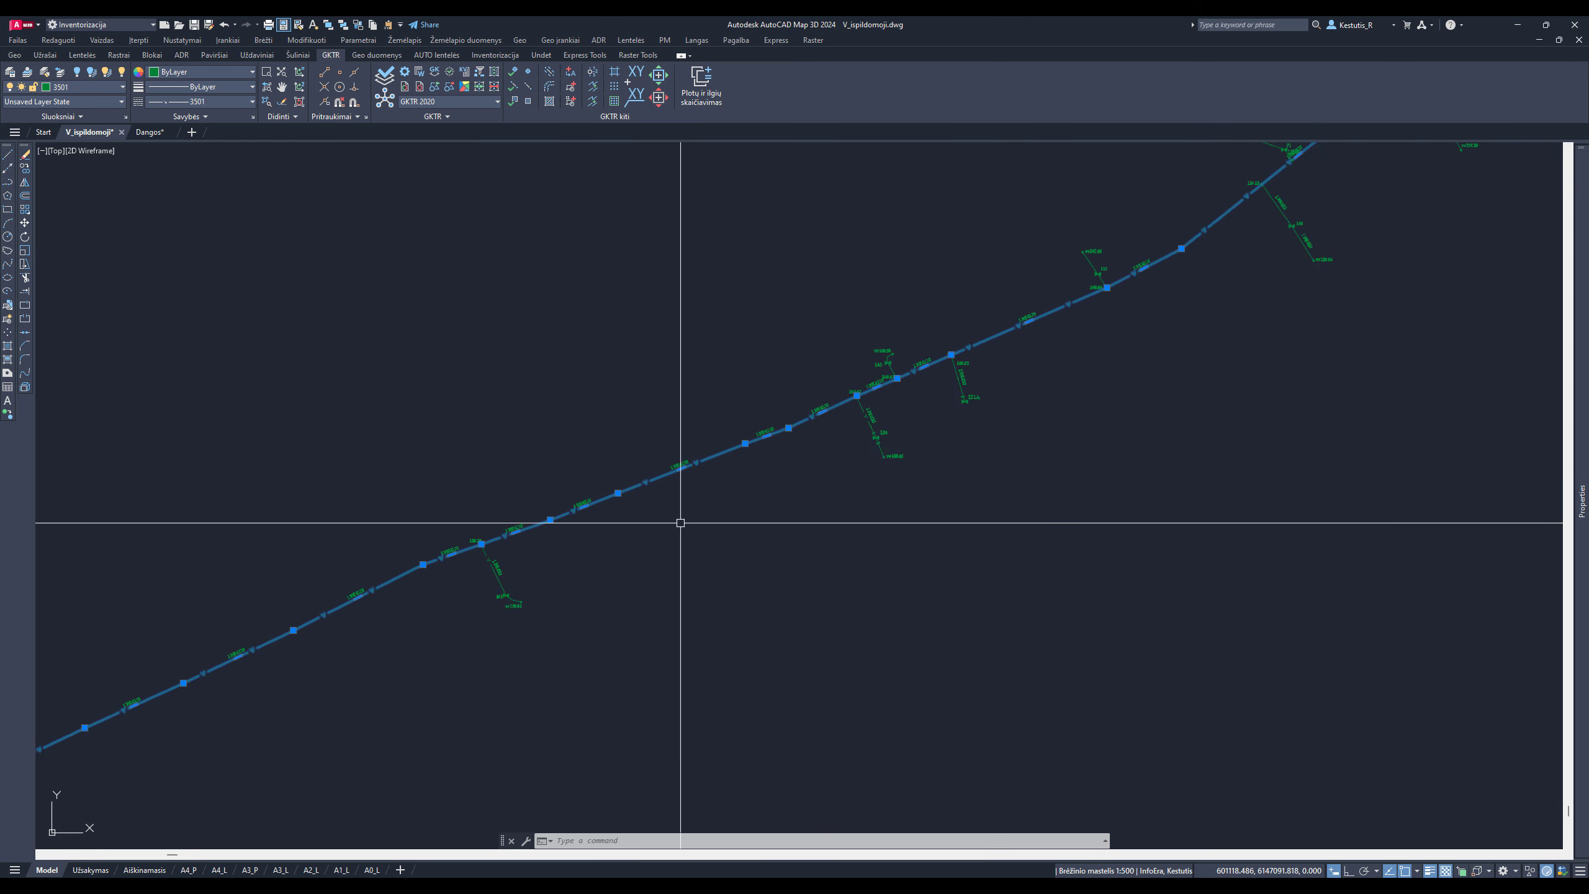
scroll(465, 550, "down", 2)
scroll(798, 440, "up", 2)
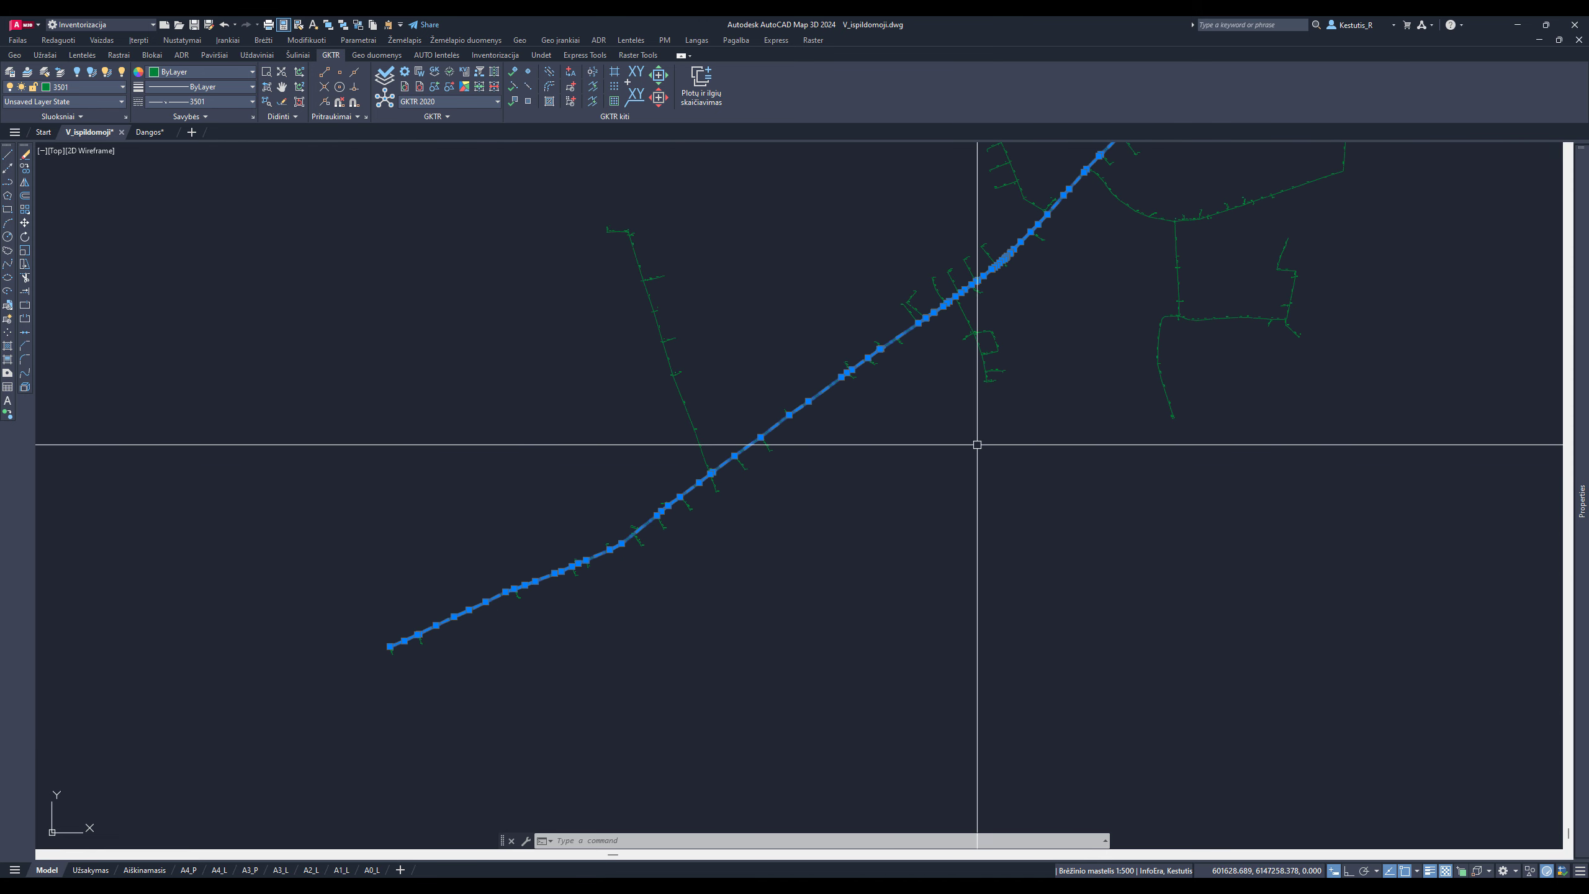
middle_click_drag(1089, 305, 1004, 411)
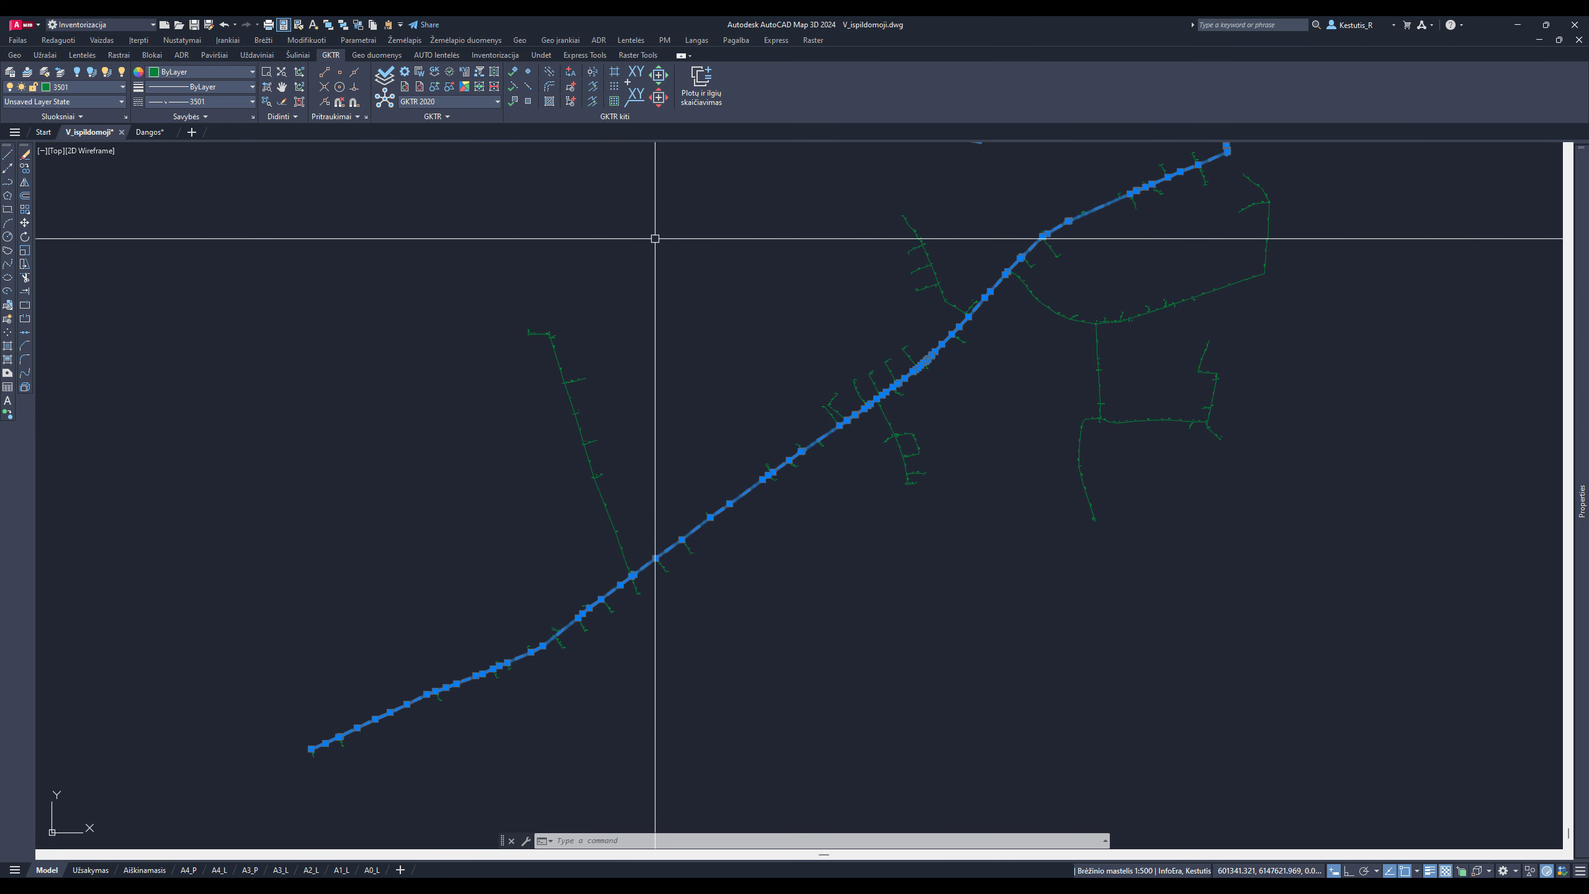
Extend the selection from the main water line to all similar polylines in the drawing
left_click(561, 40)
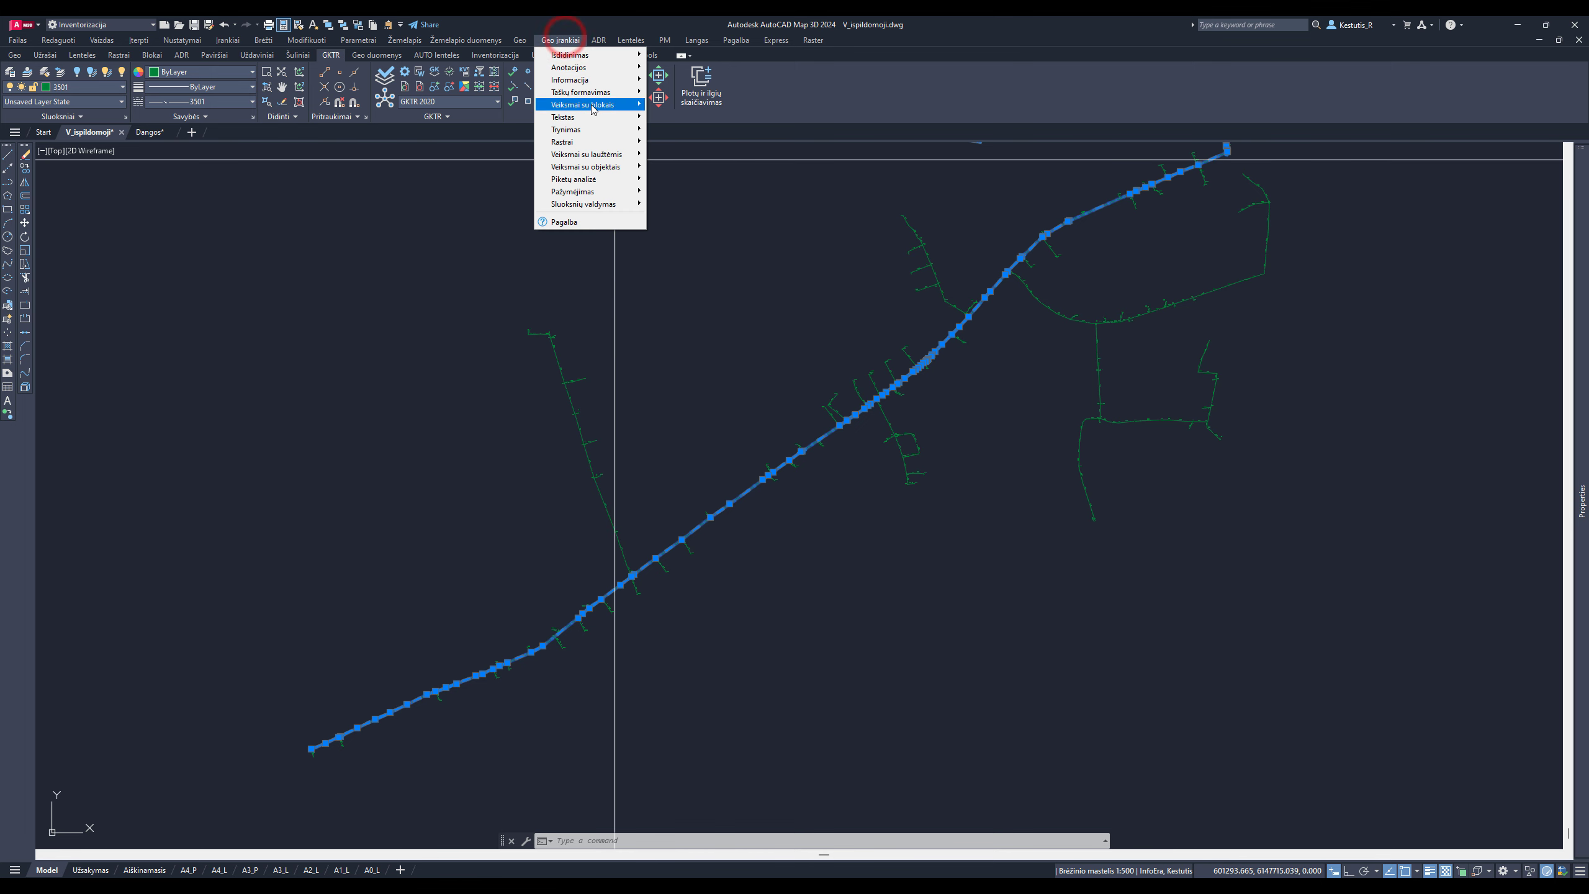
mouse_move(601, 80)
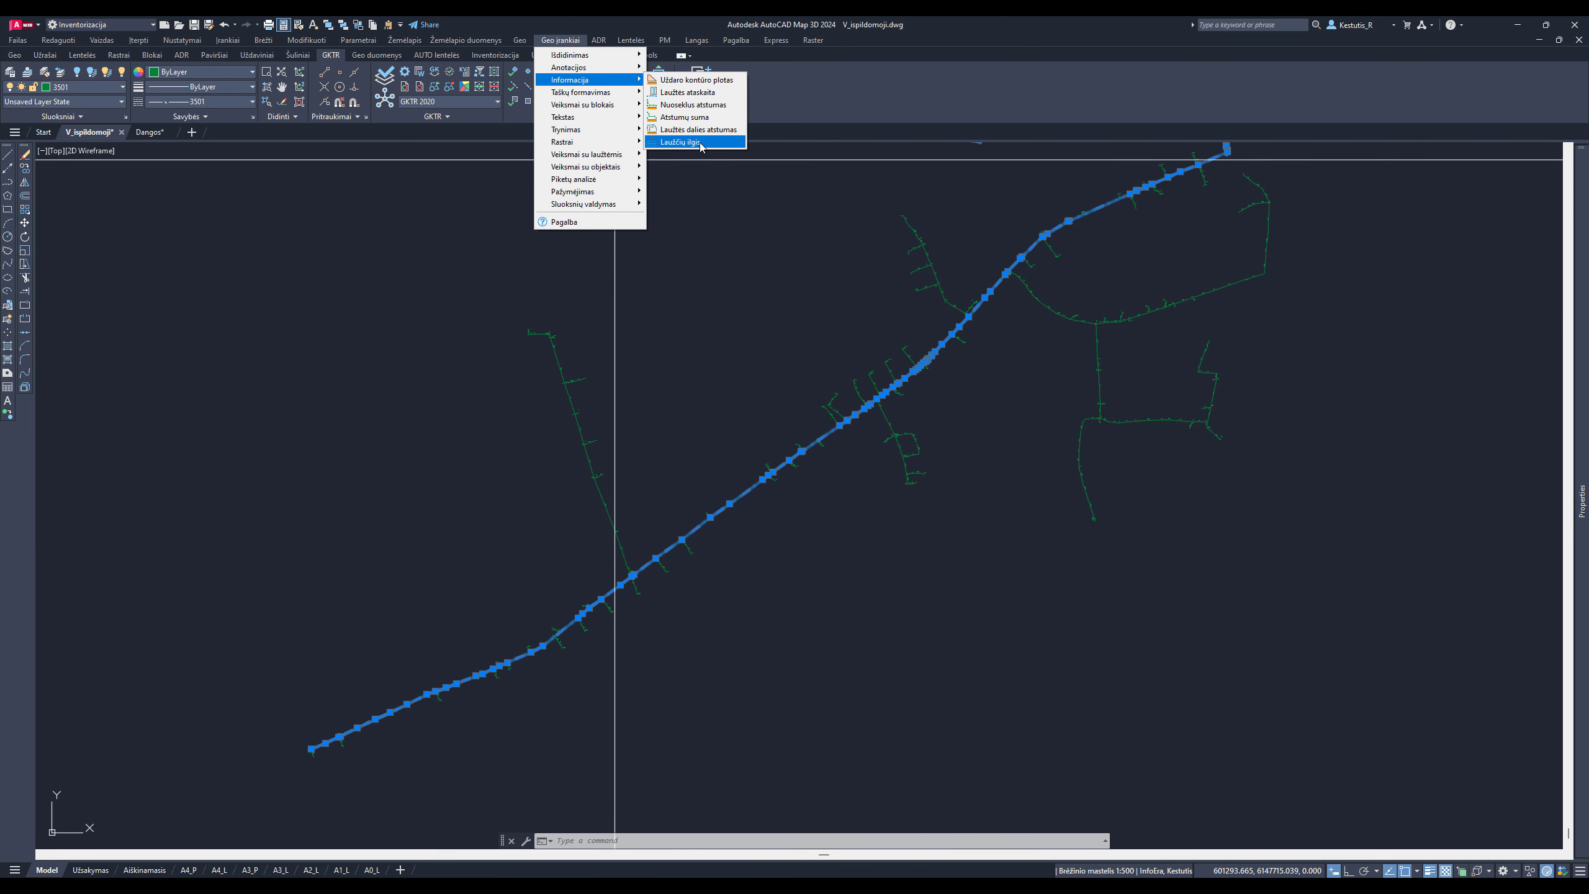
left_click(758, 326)
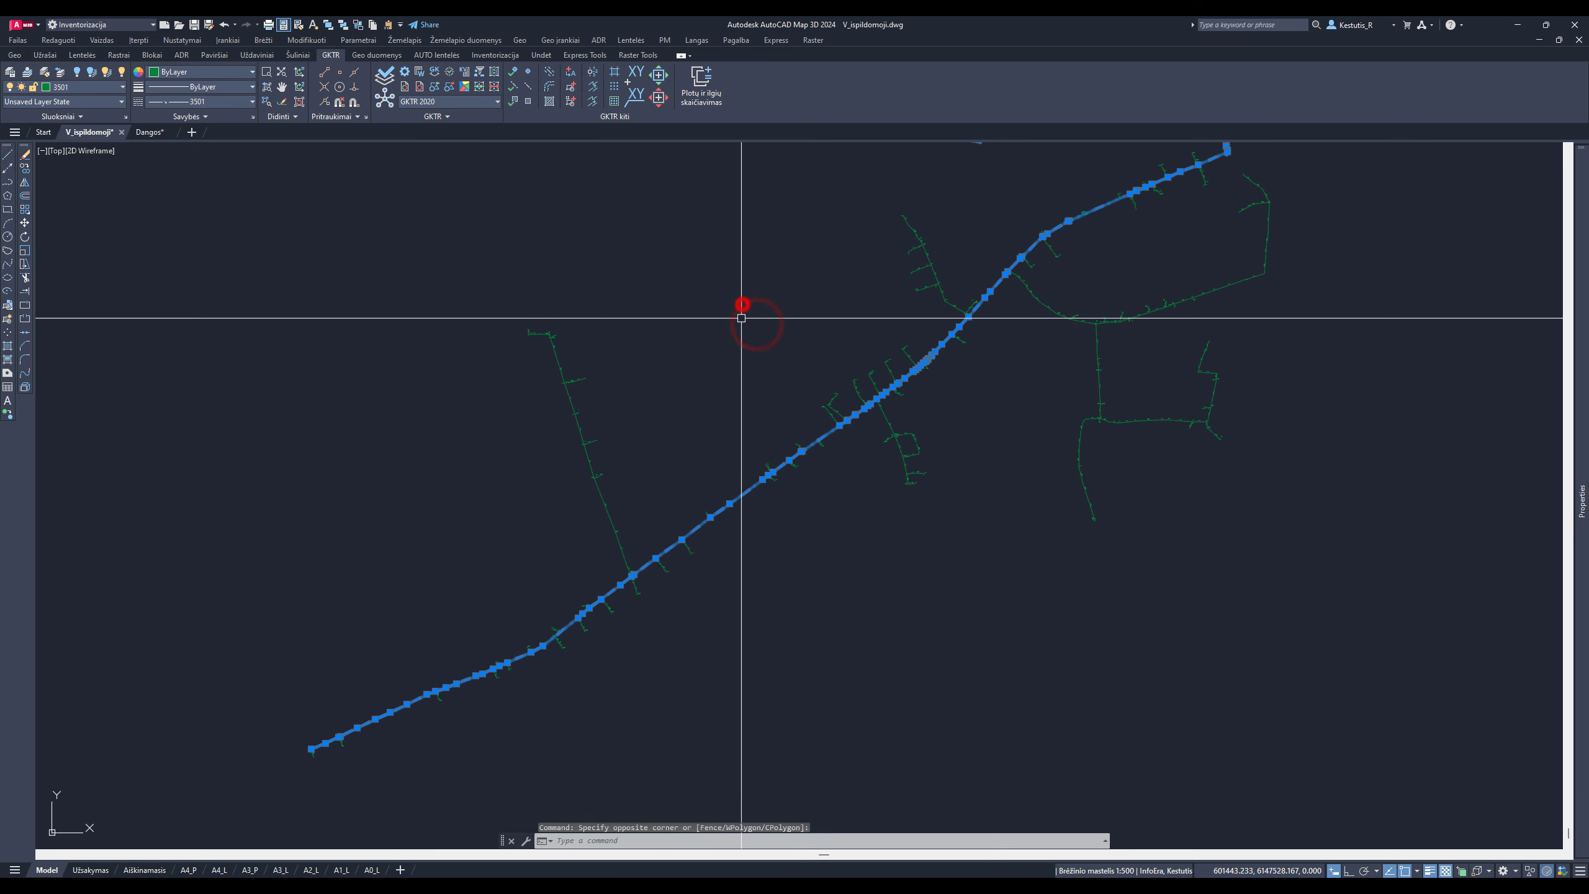
right_click(738, 294)
left_click(798, 498)
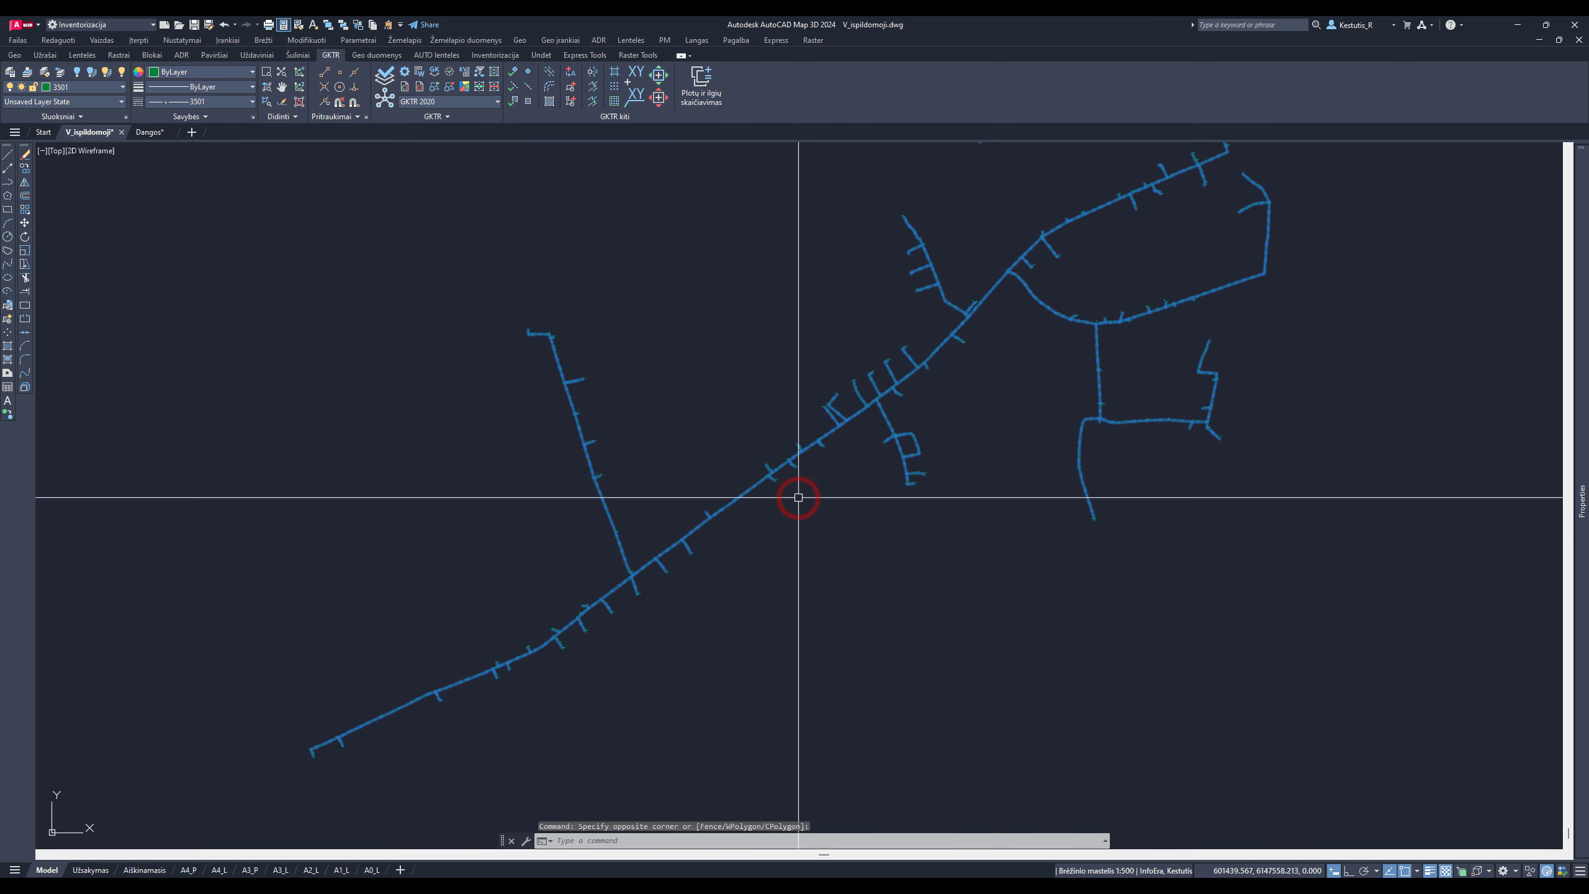
Measure the individual and total lengths of the selected polylines with the Geo polyline length tool and review the full listing
left_click(560, 40)
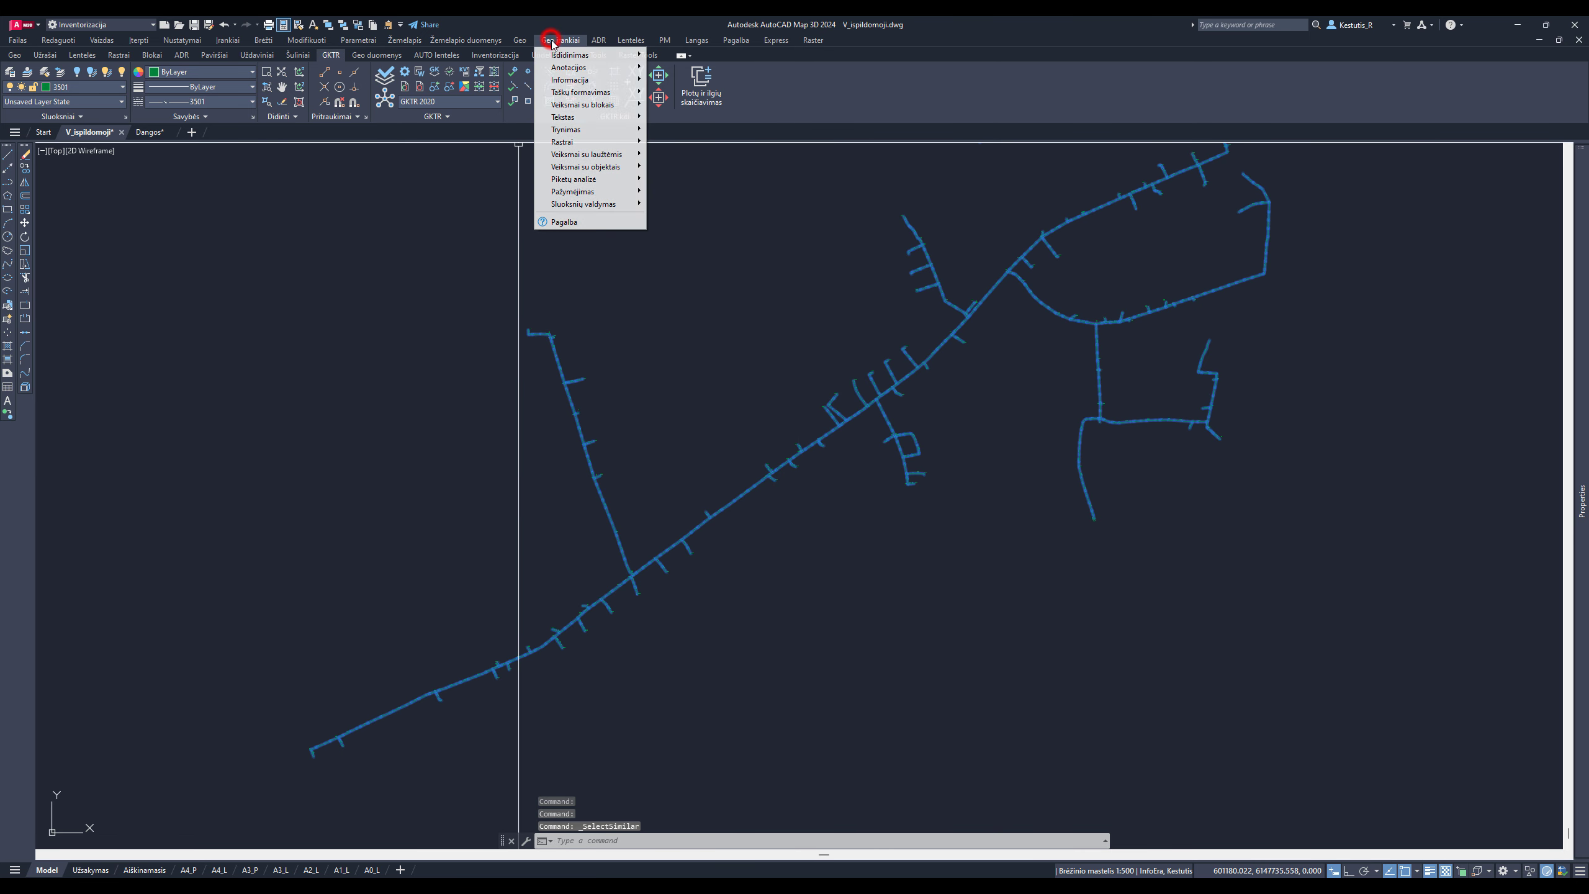
mouse_move(576, 122)
mouse_move(581, 80)
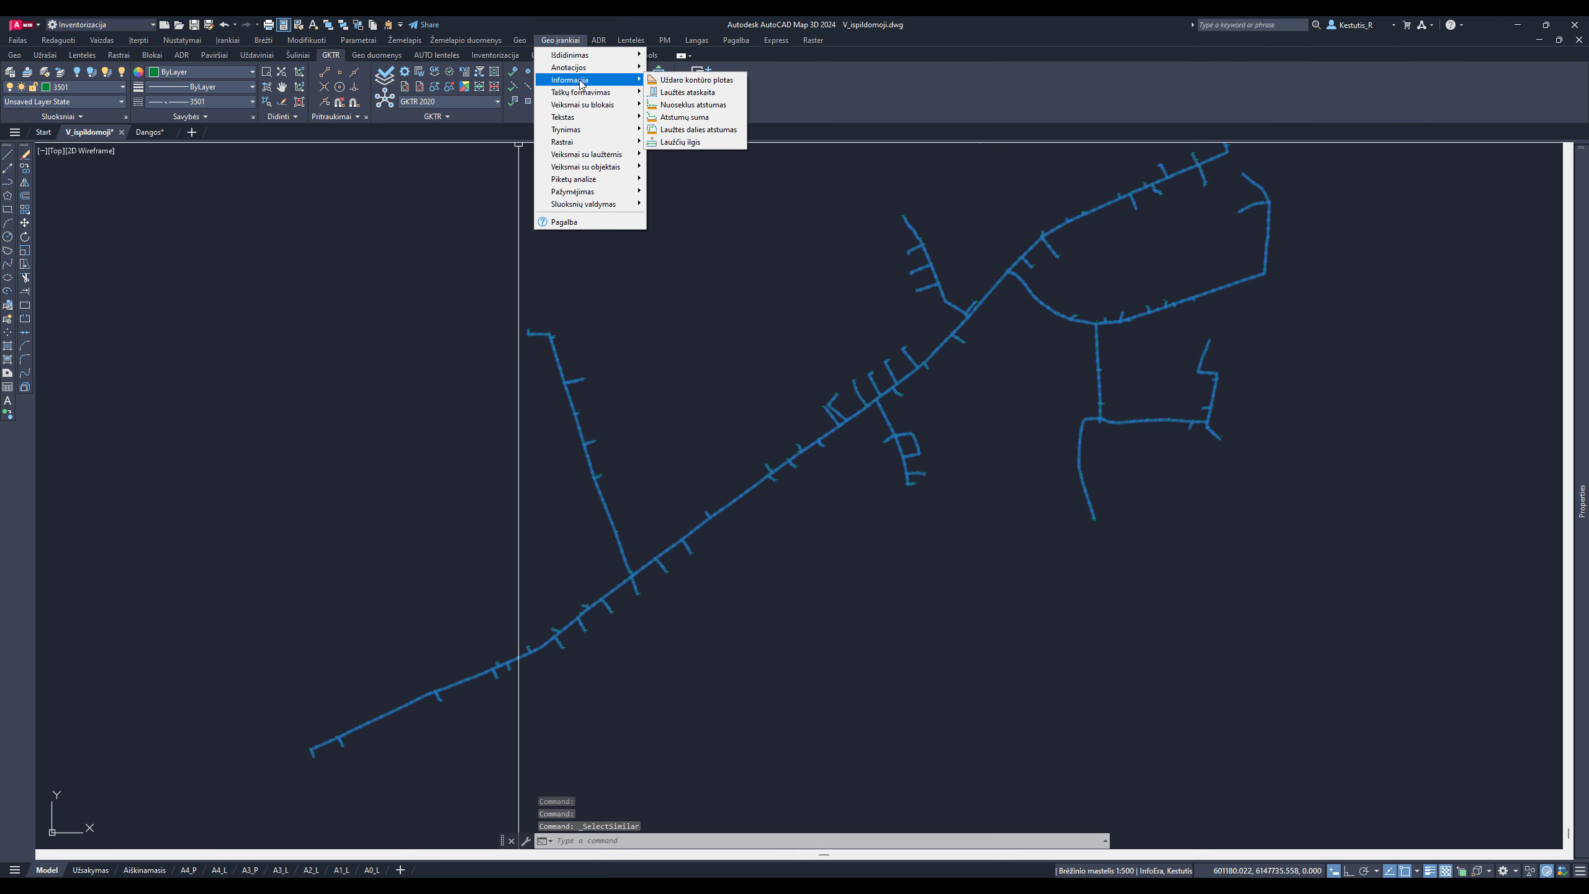
left_click(713, 145)
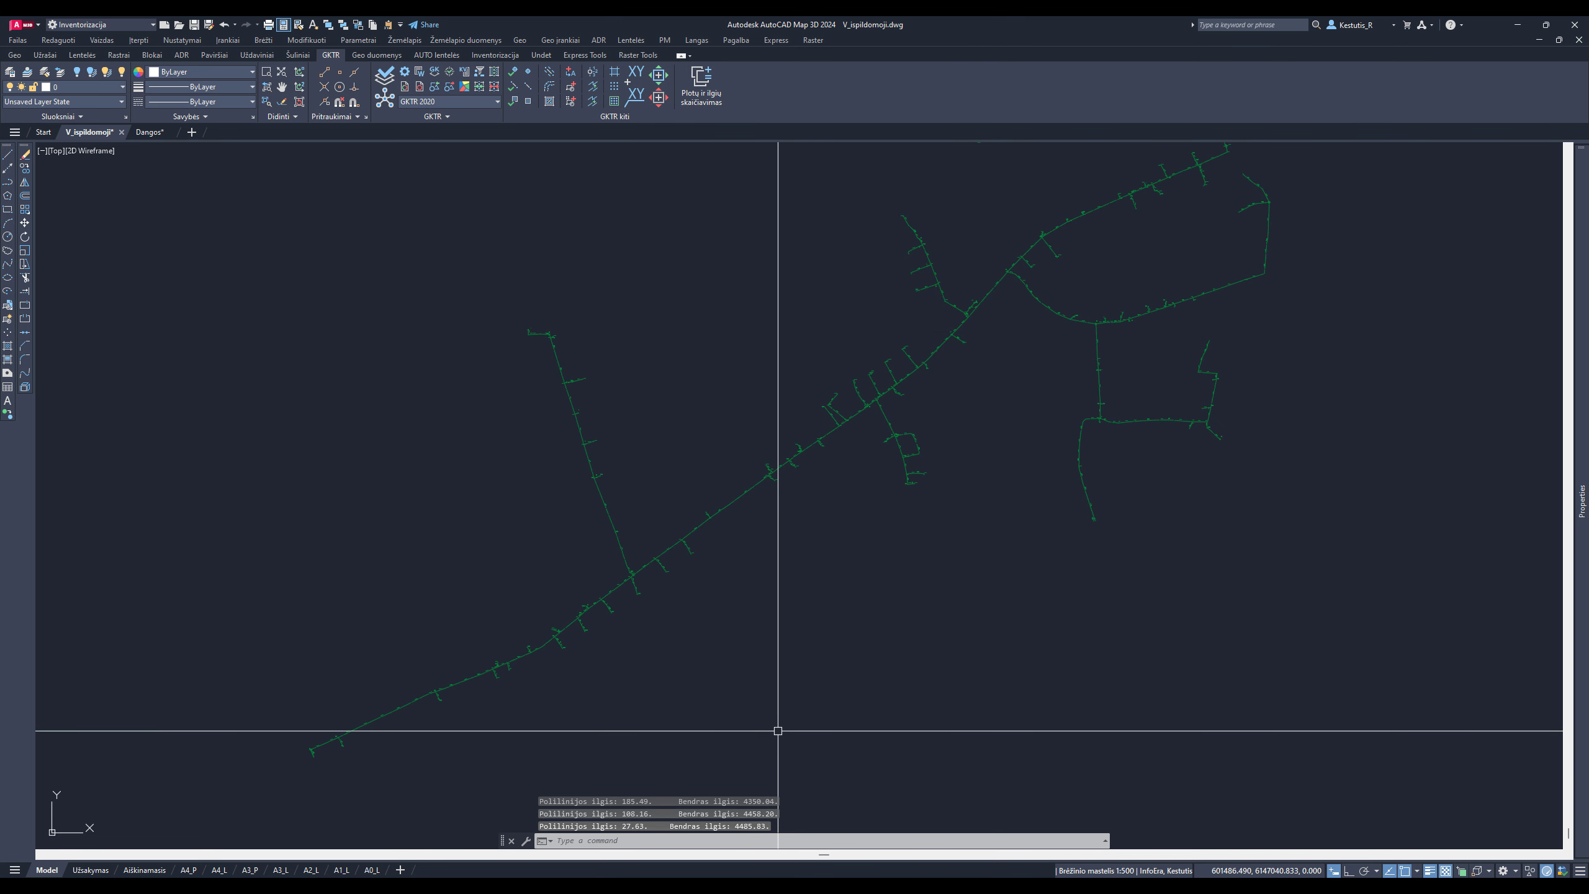
key("F2")
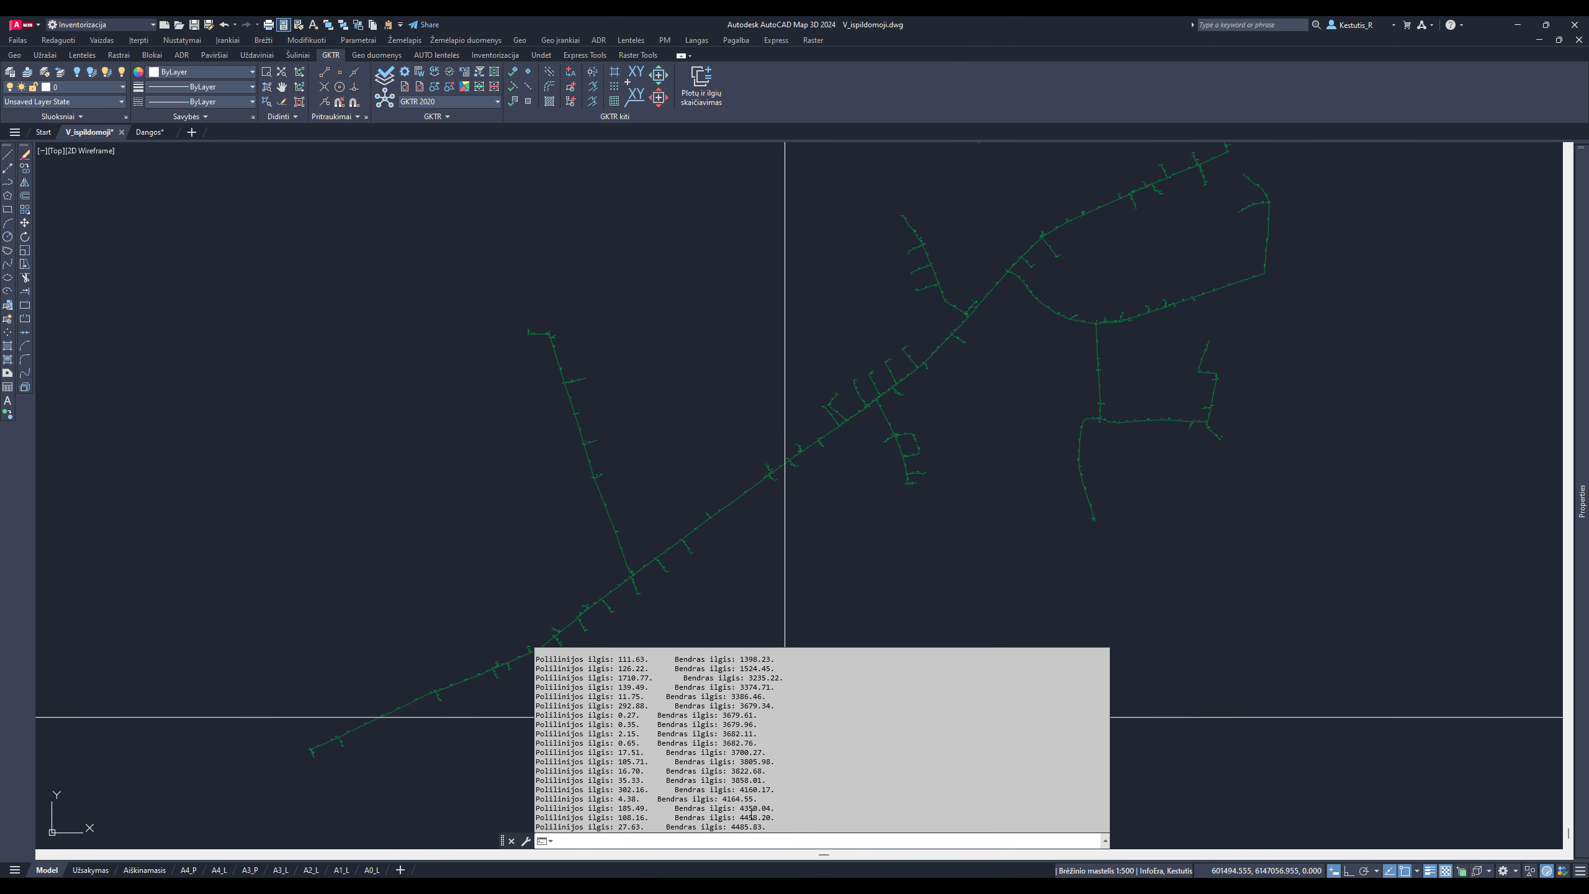
left_click_drag(696, 692, 776, 826)
left_click(732, 804)
left_click(905, 570)
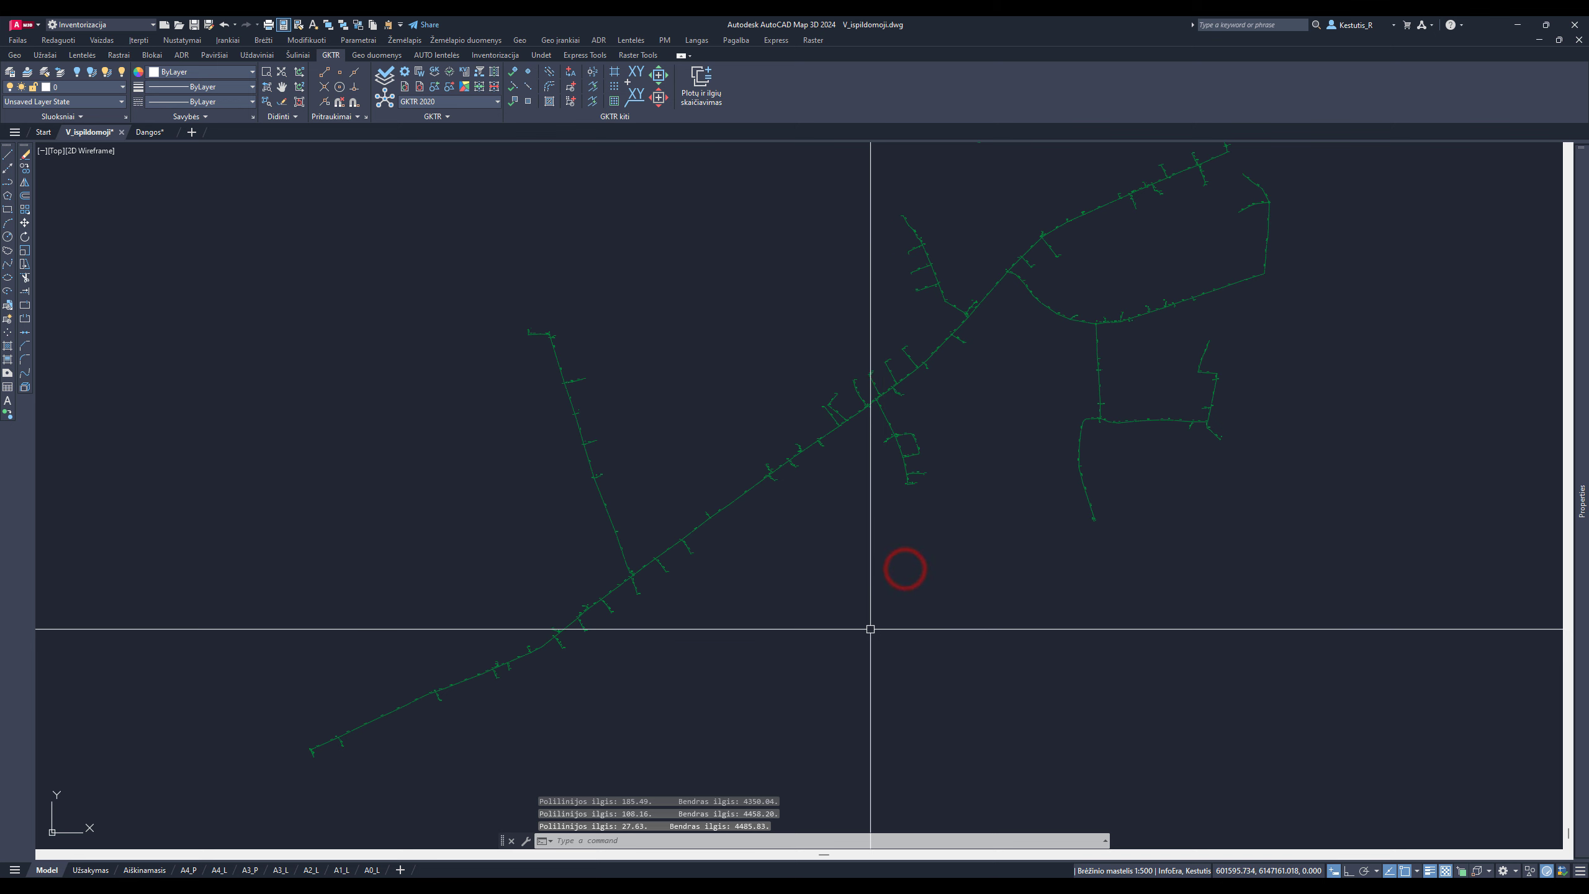
key("Escape")
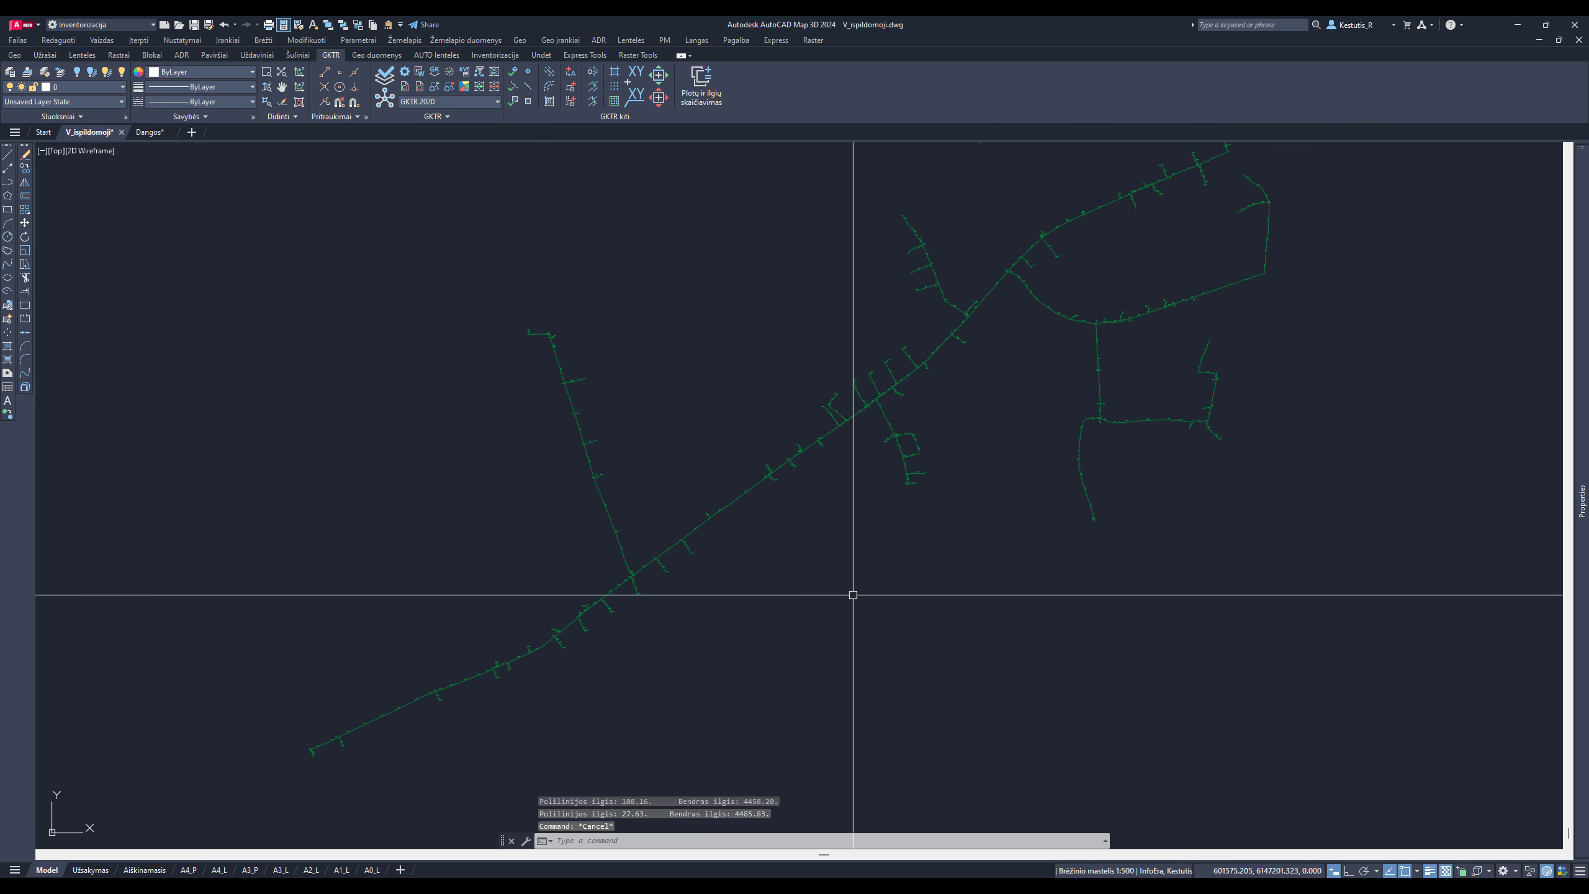
Examine the material and diameter labels on the main water line and its branches
middle_click_drag(899, 553, 887, 581)
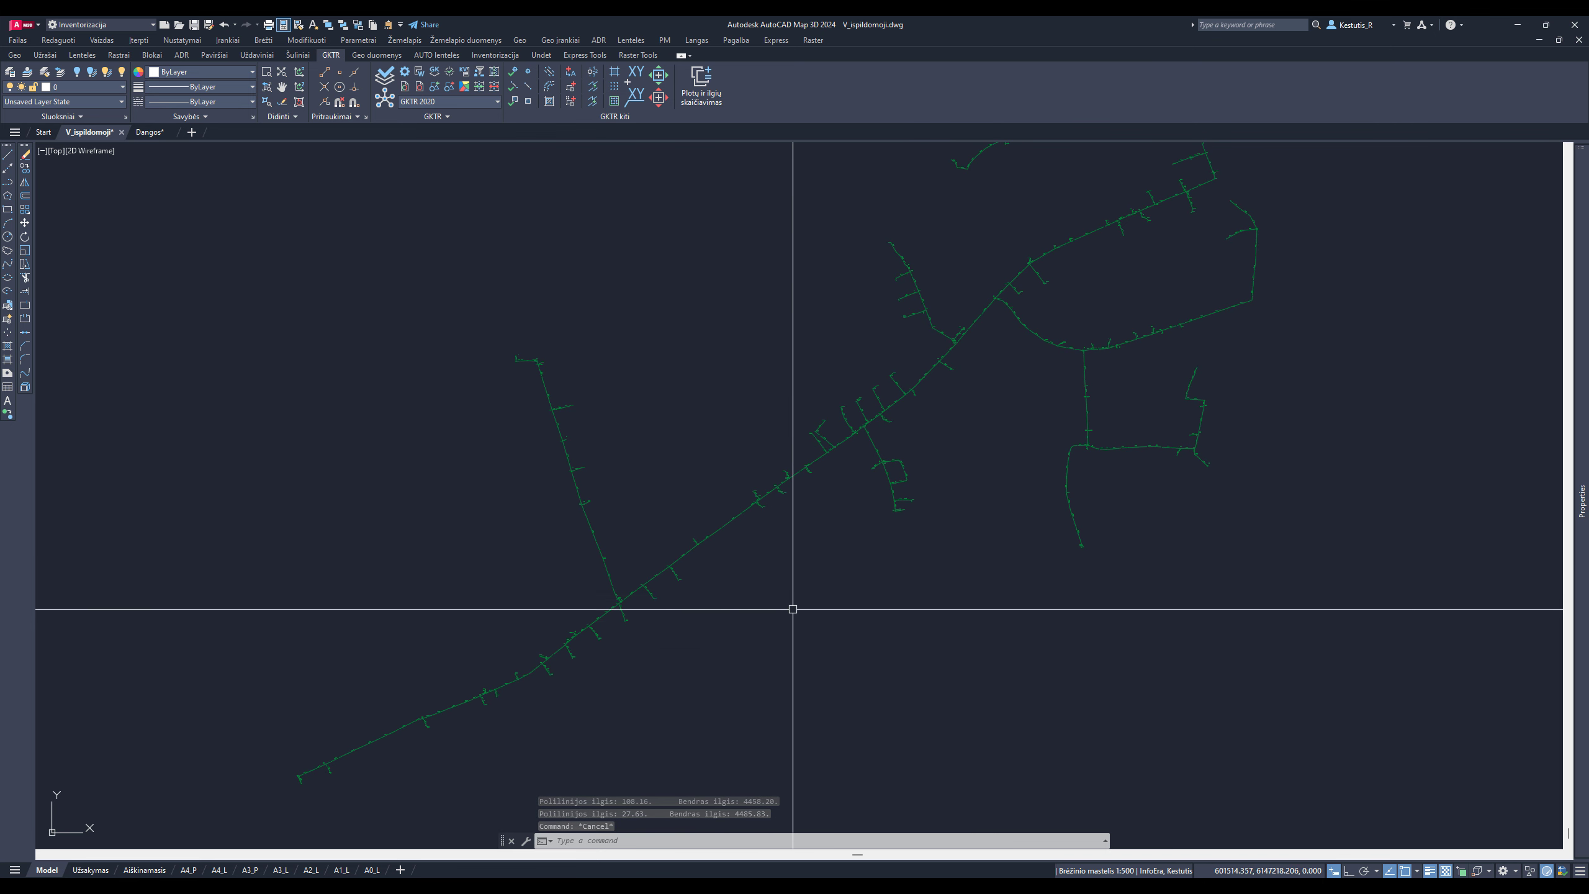
scroll(816, 320, "up", 8)
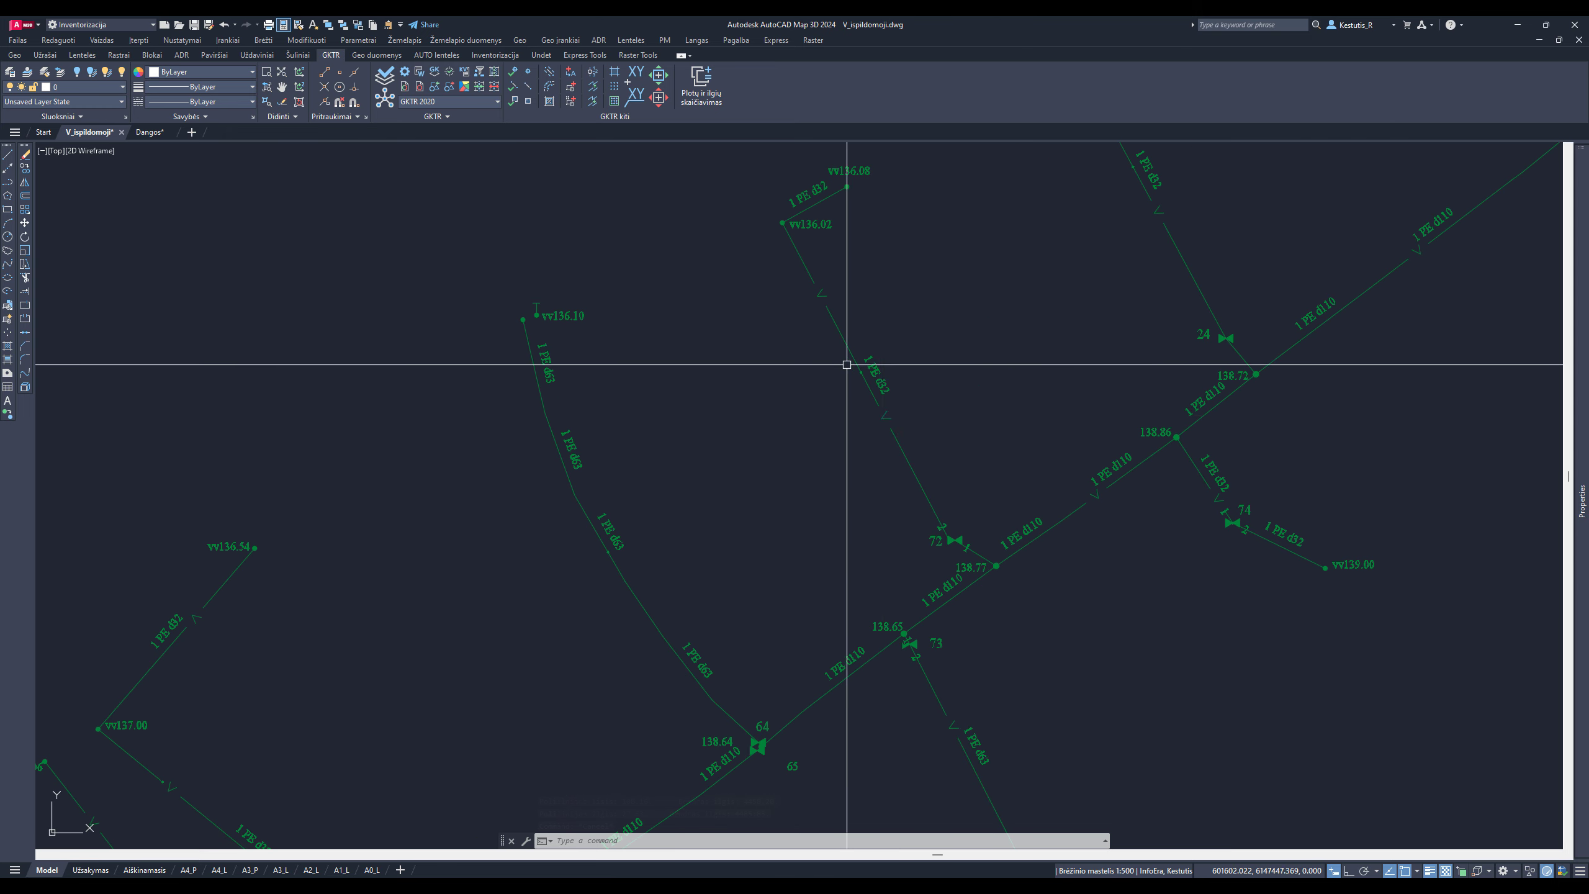
scroll(777, 383, "down", 6)
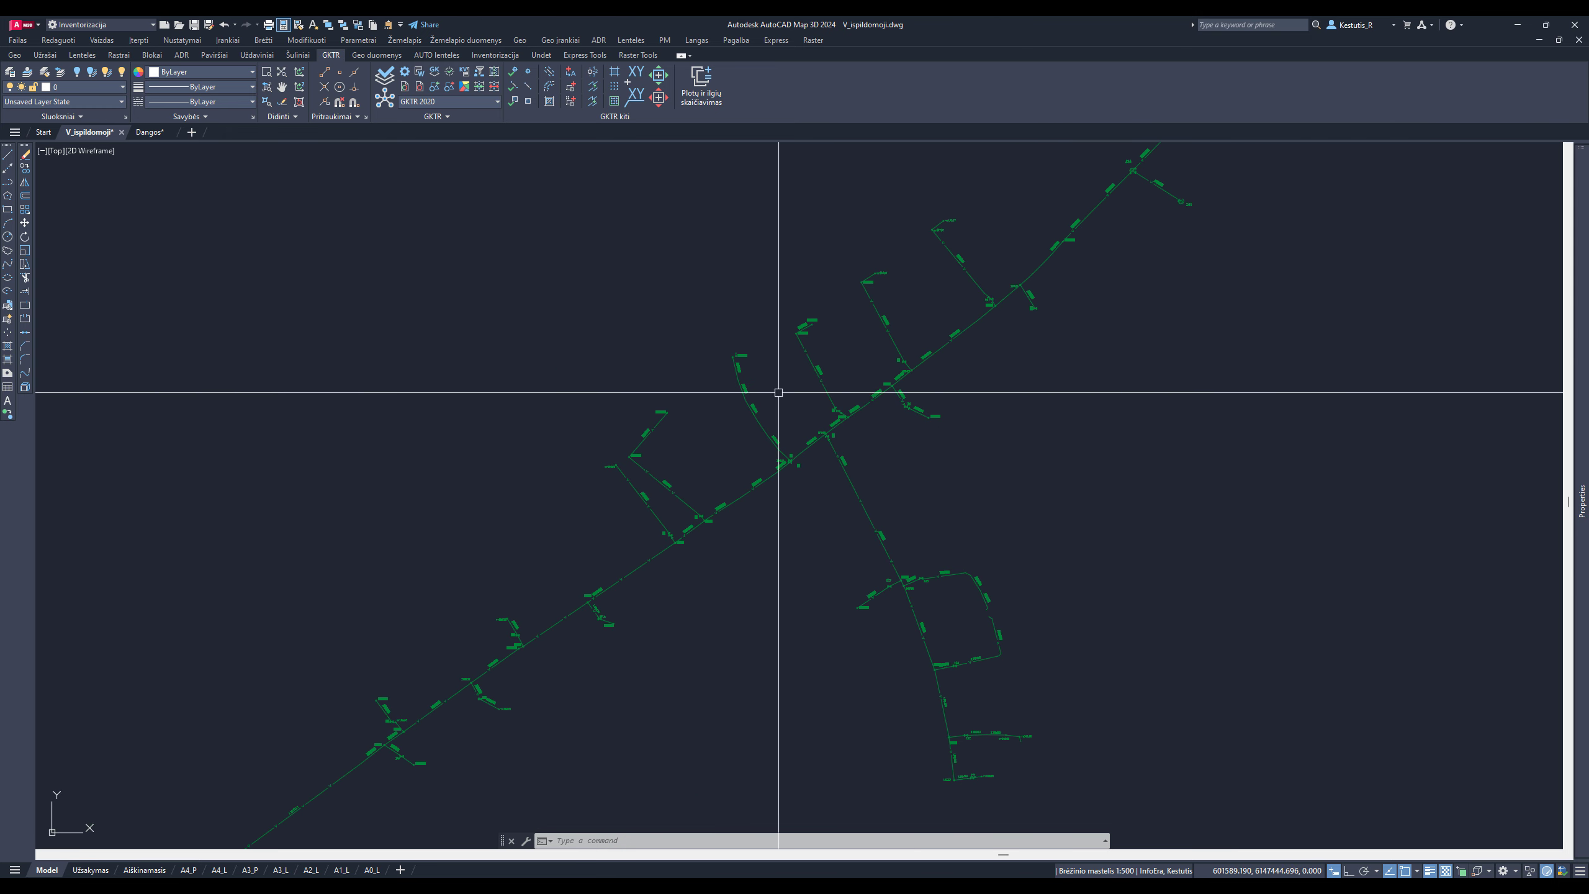
scroll(741, 451, "down", 2)
scroll(769, 397, "down", 2)
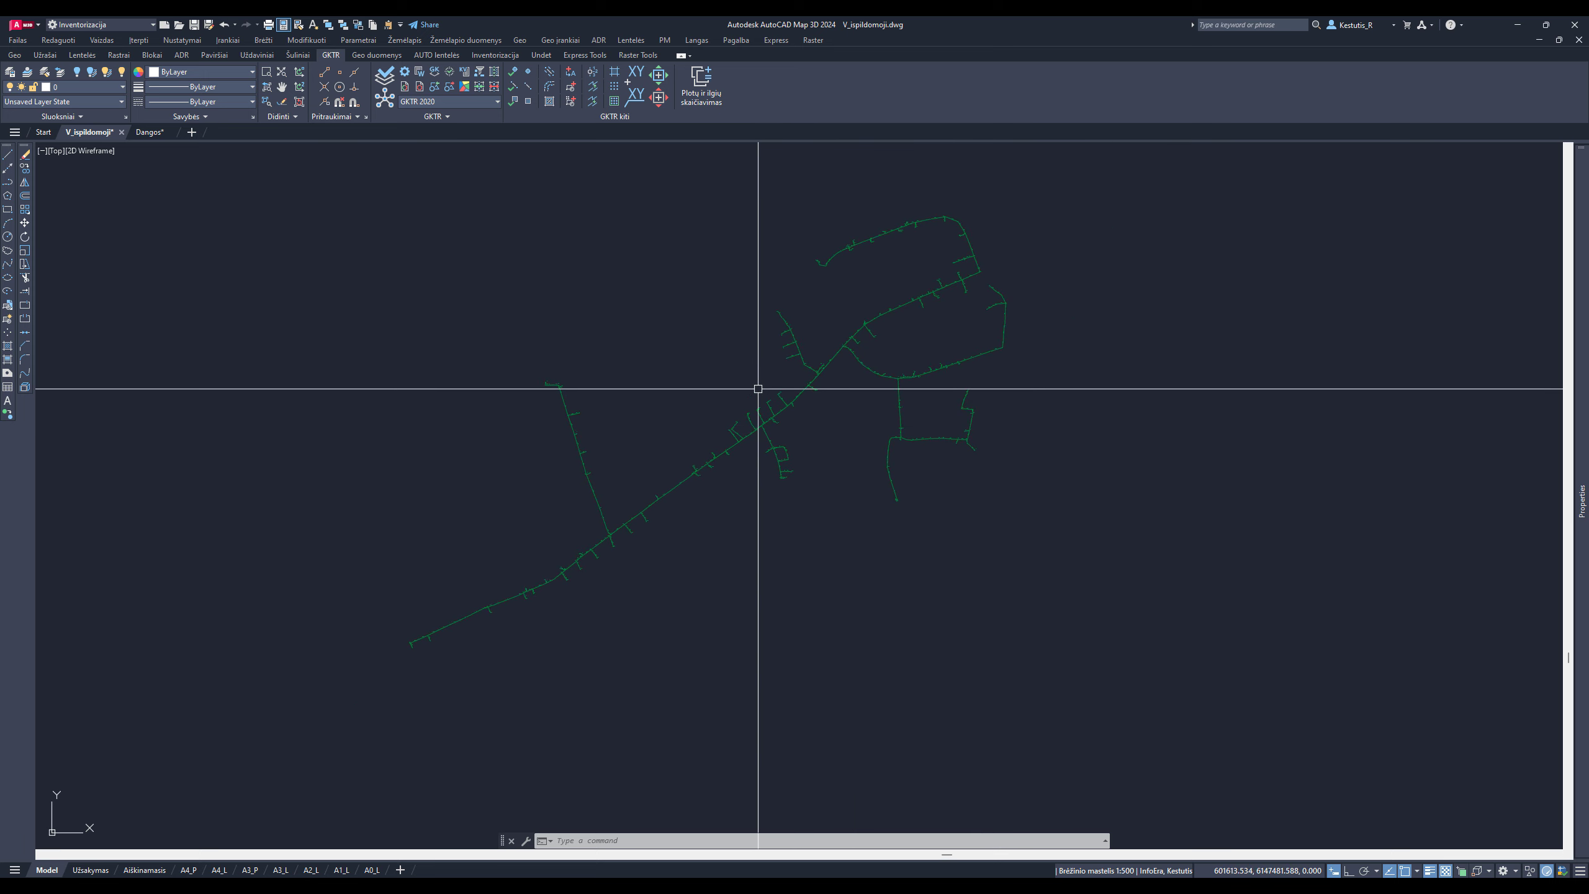
middle_click_drag(681, 366, 694, 394)
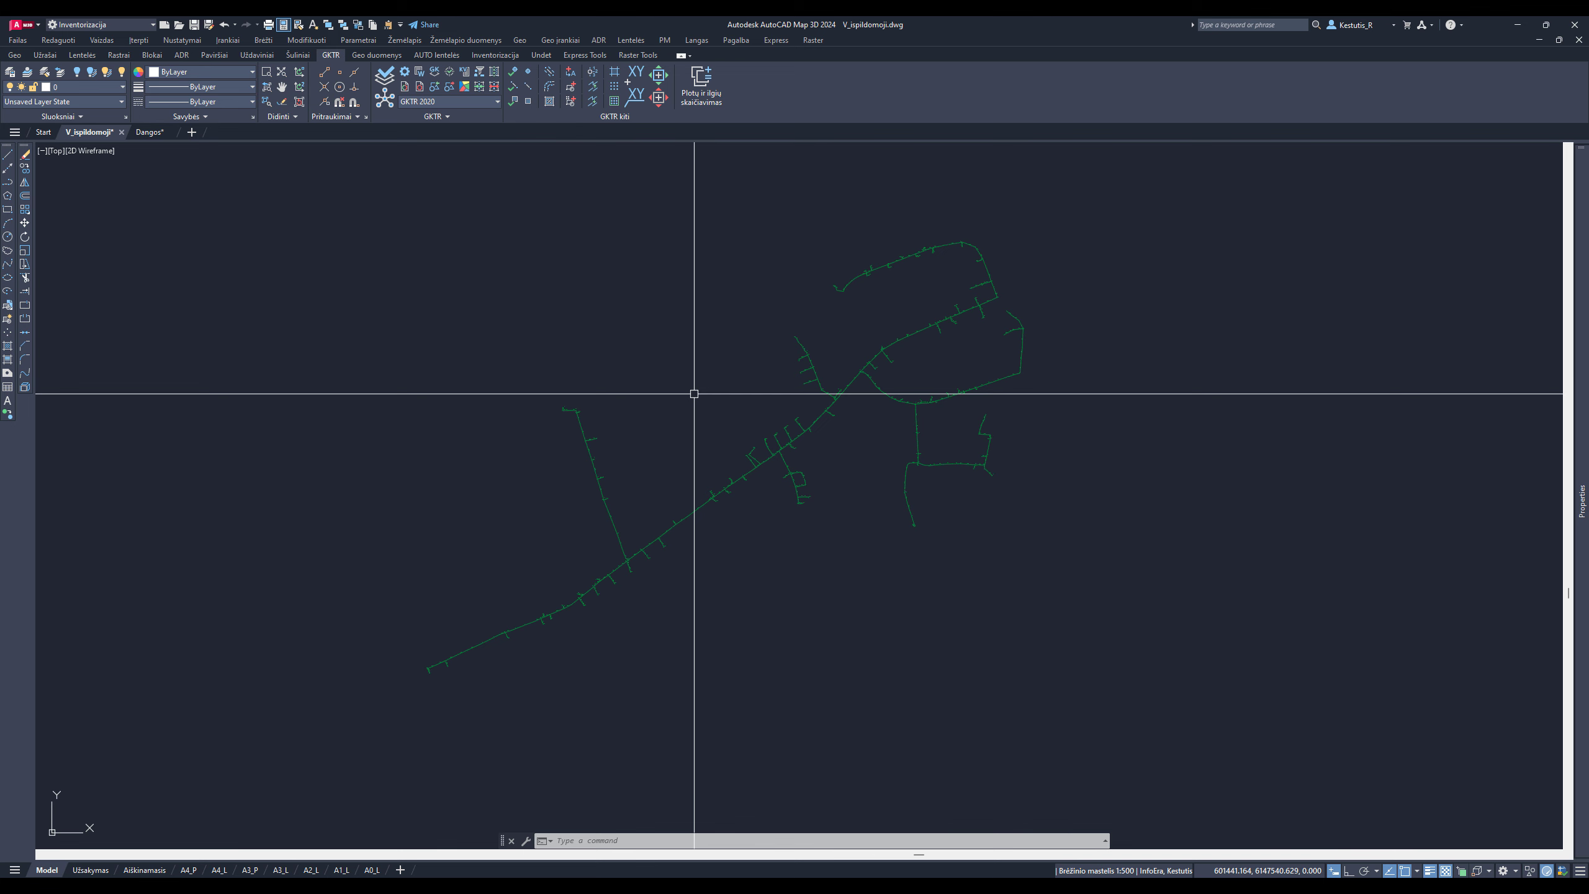
Open the area and length calculation palette, enlarge it to show every object category and place it beside the network
left_click(694, 86)
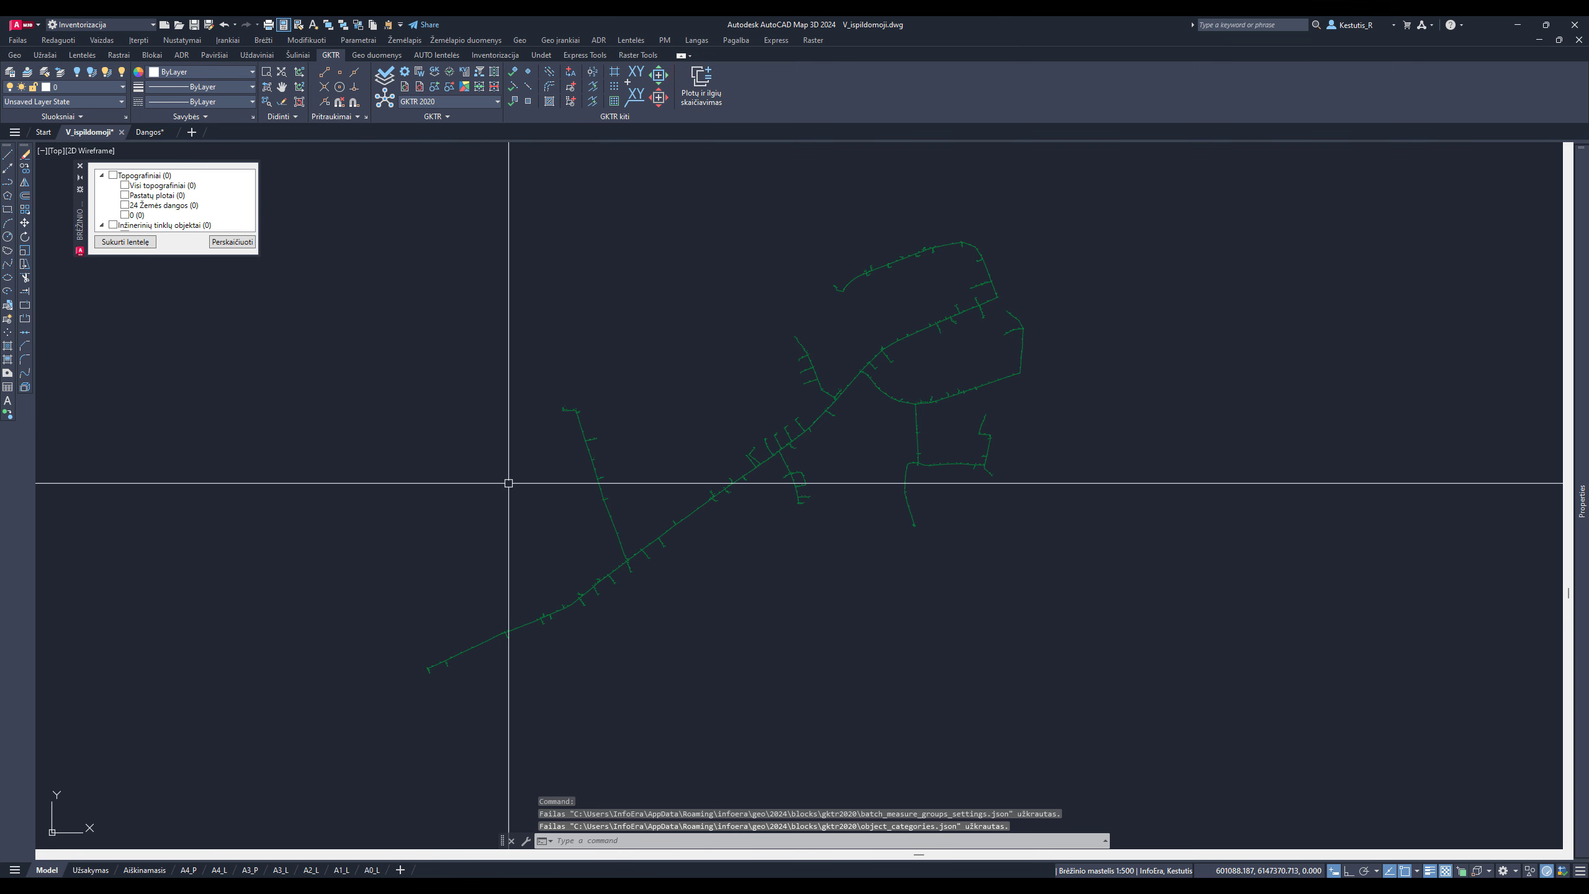
left_click_drag(180, 256, 194, 401)
left_click_drag(80, 230, 186, 291)
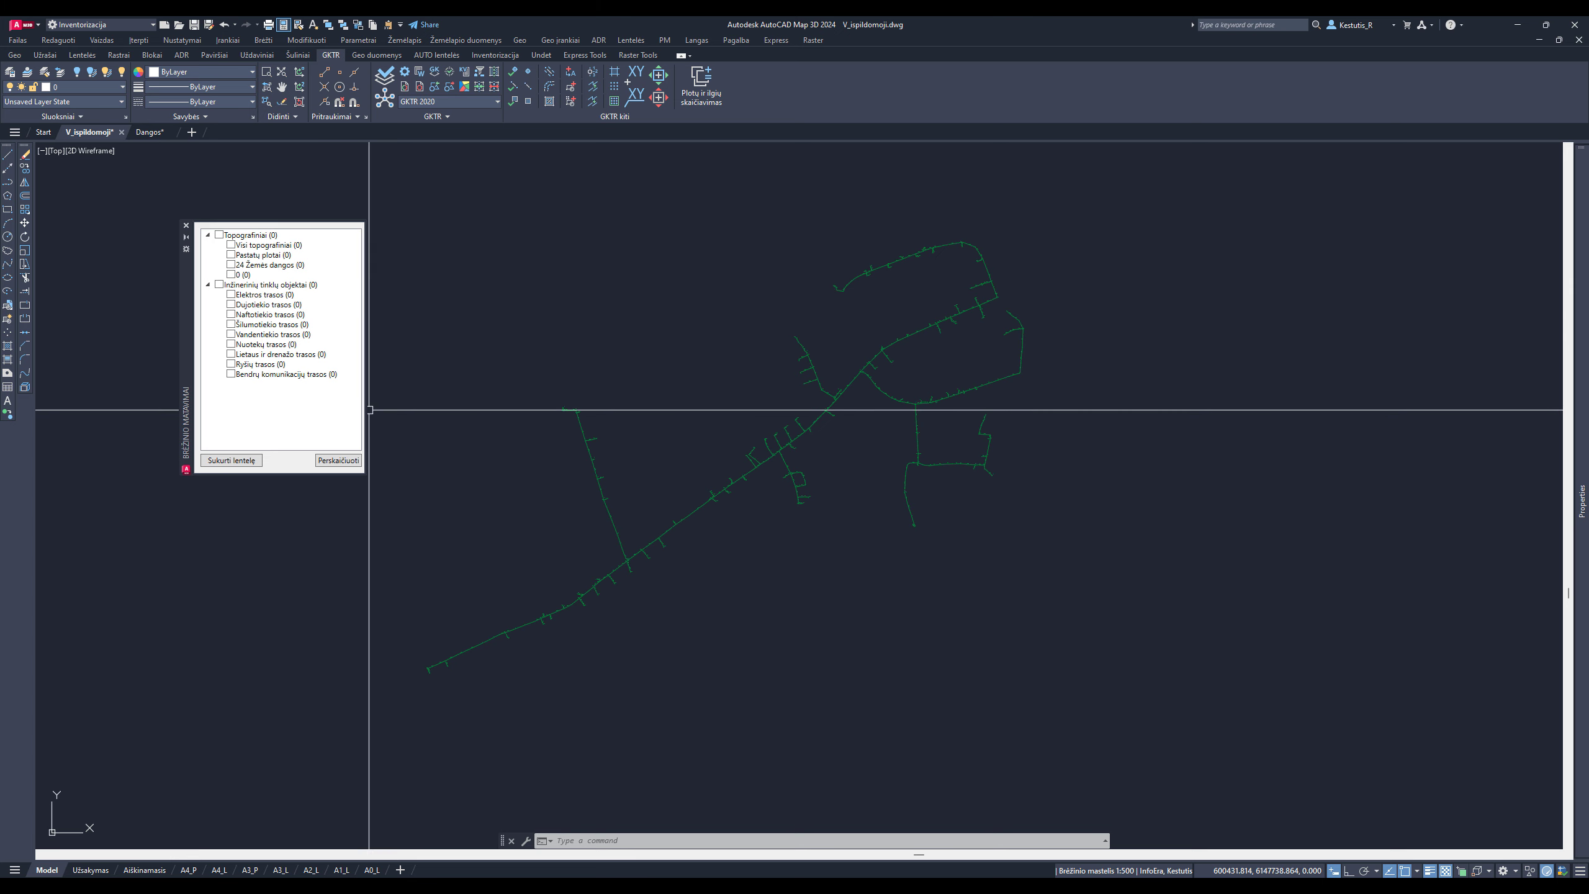
left_click(508, 405)
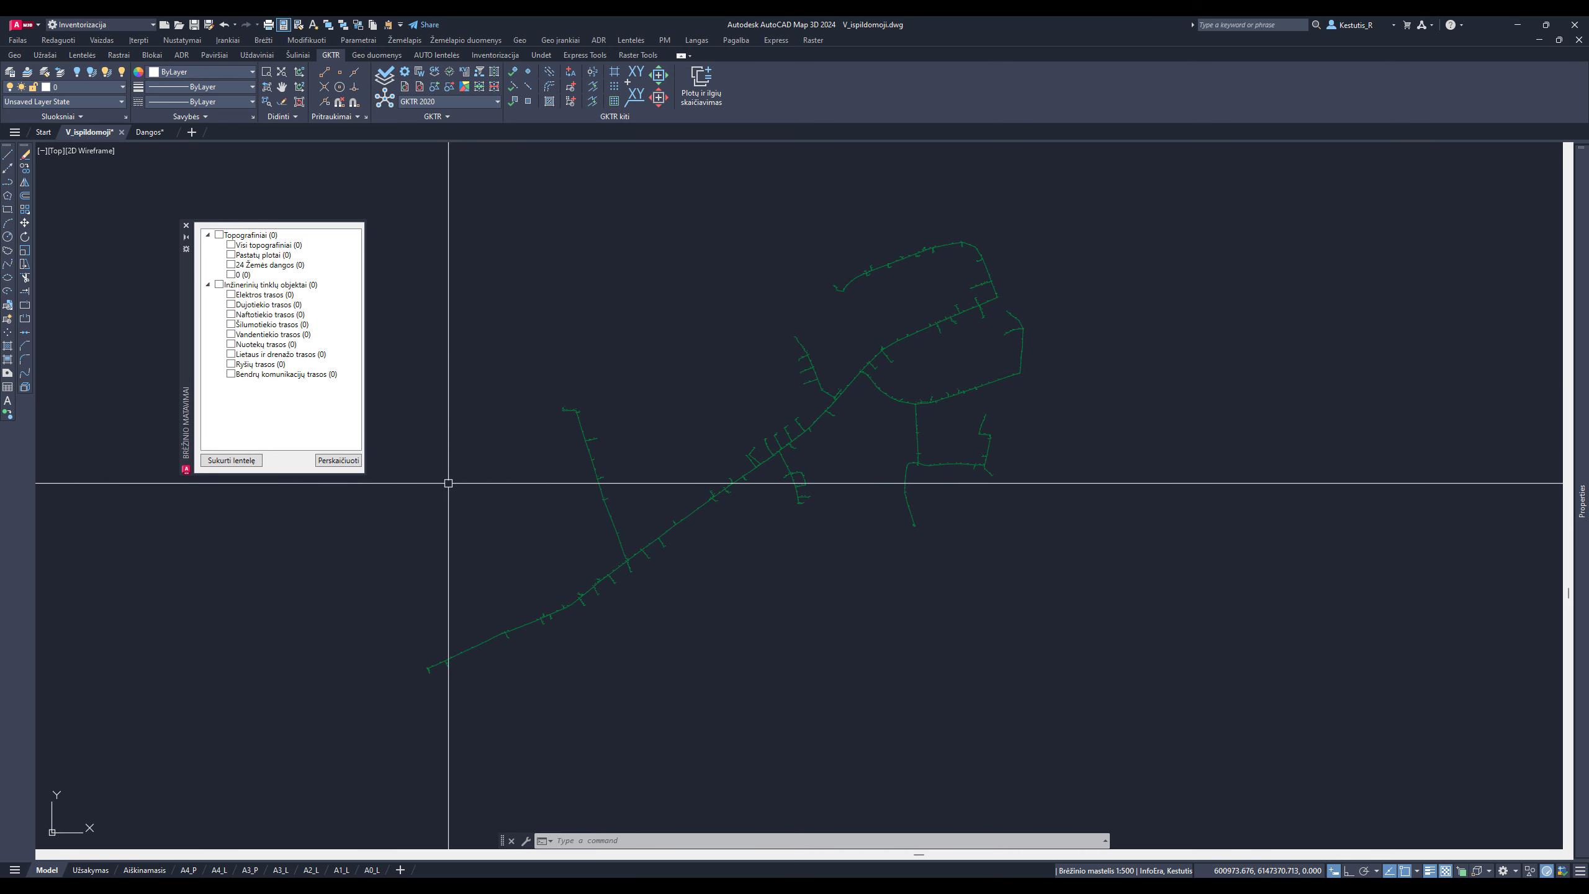
Recalculate the drawing's measurements and extend the palette's height to fit the whole list of network categories
left_click(341, 466)
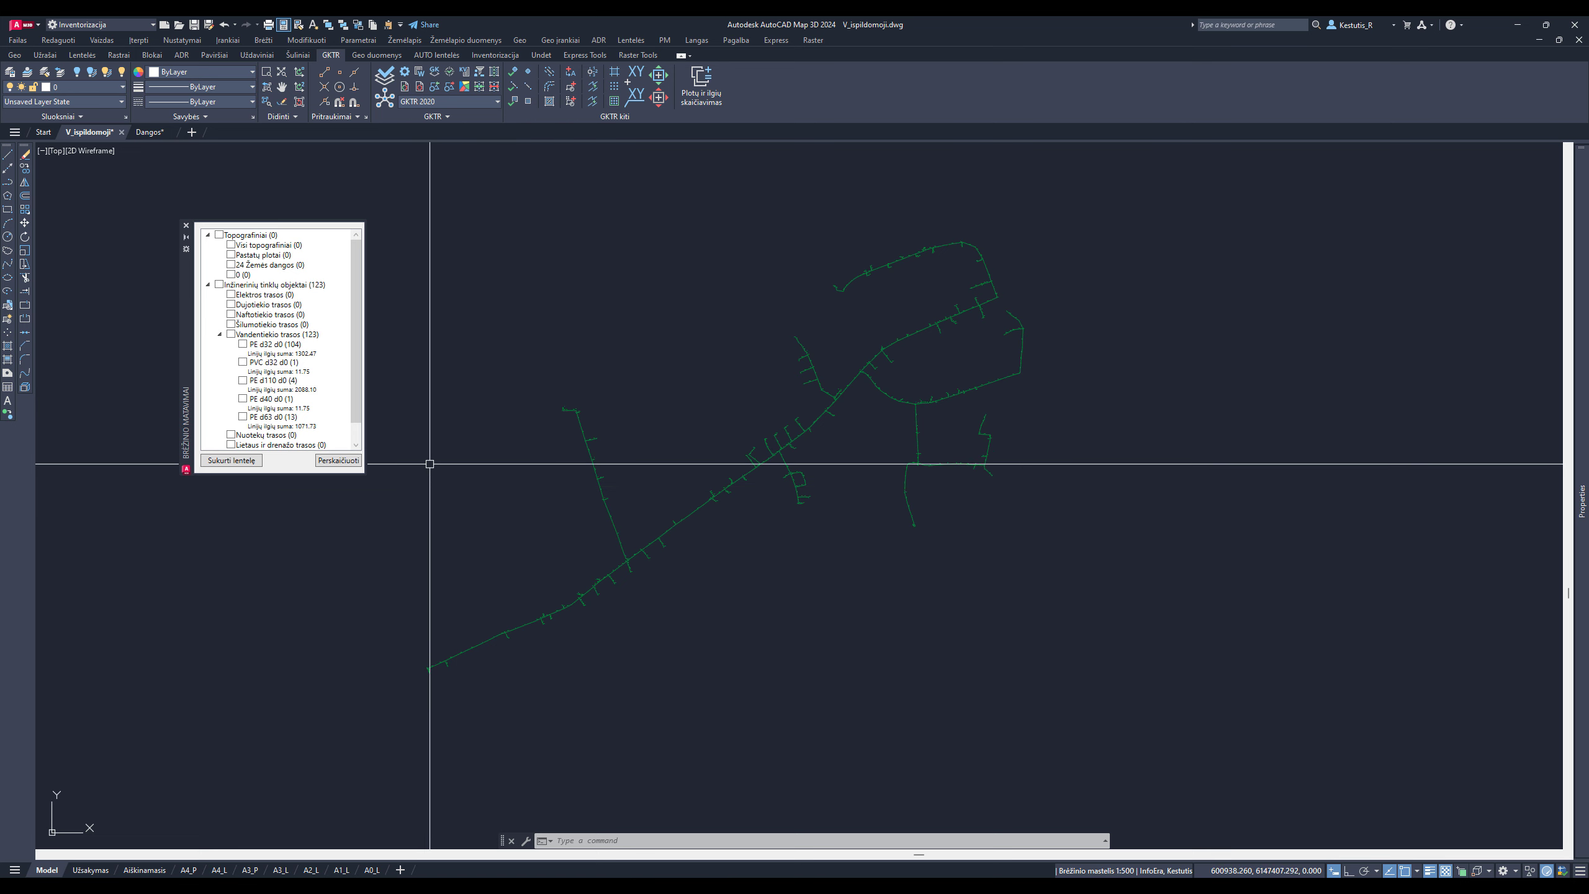
left_click(312, 477)
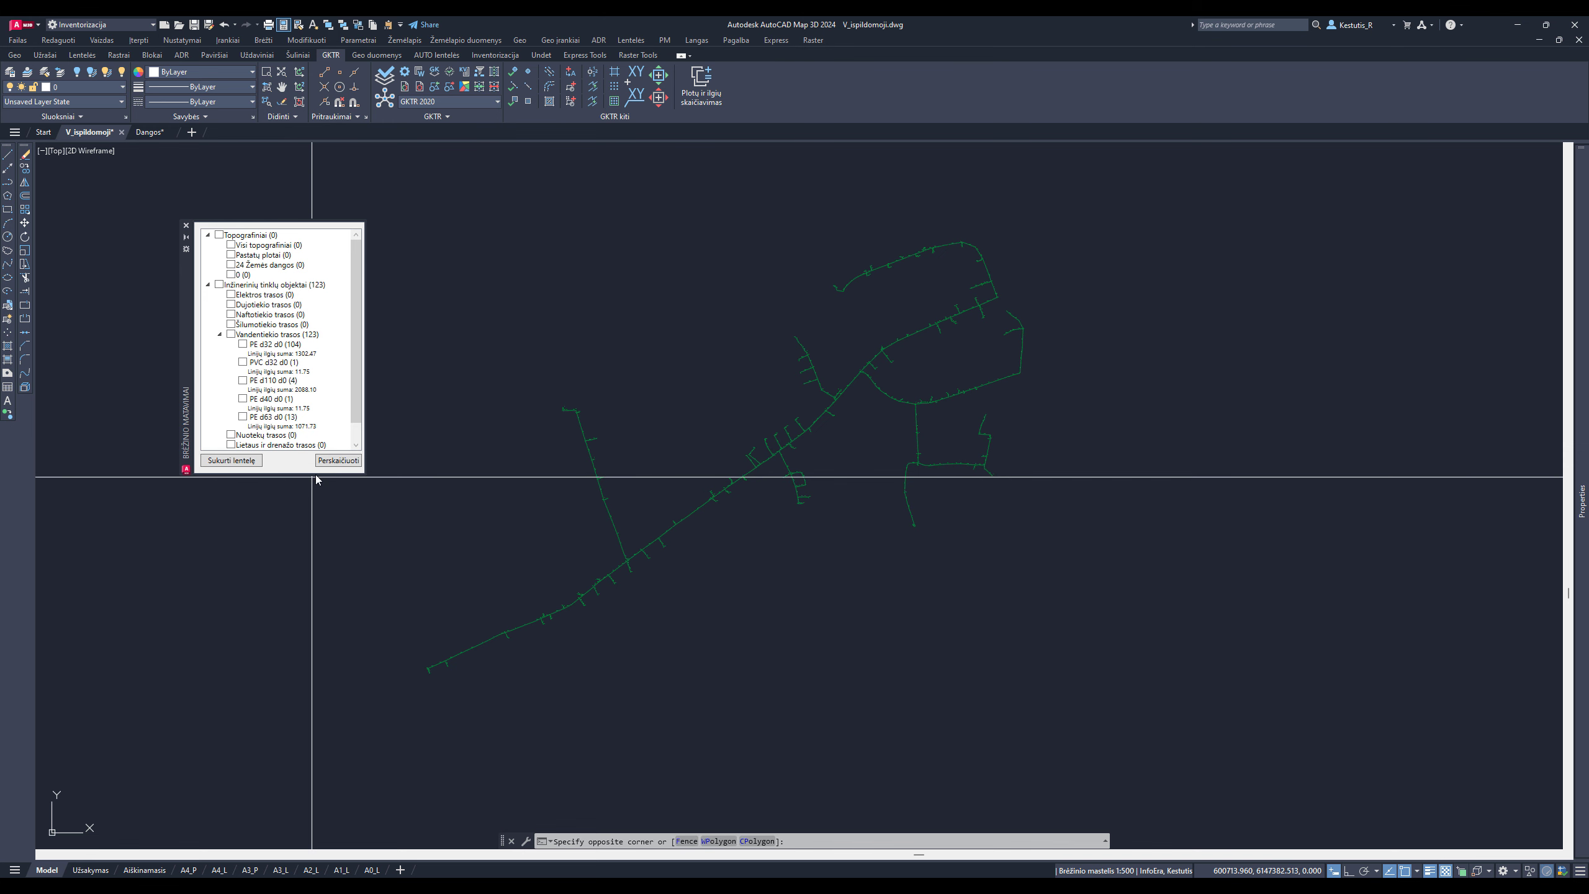
key("Escape")
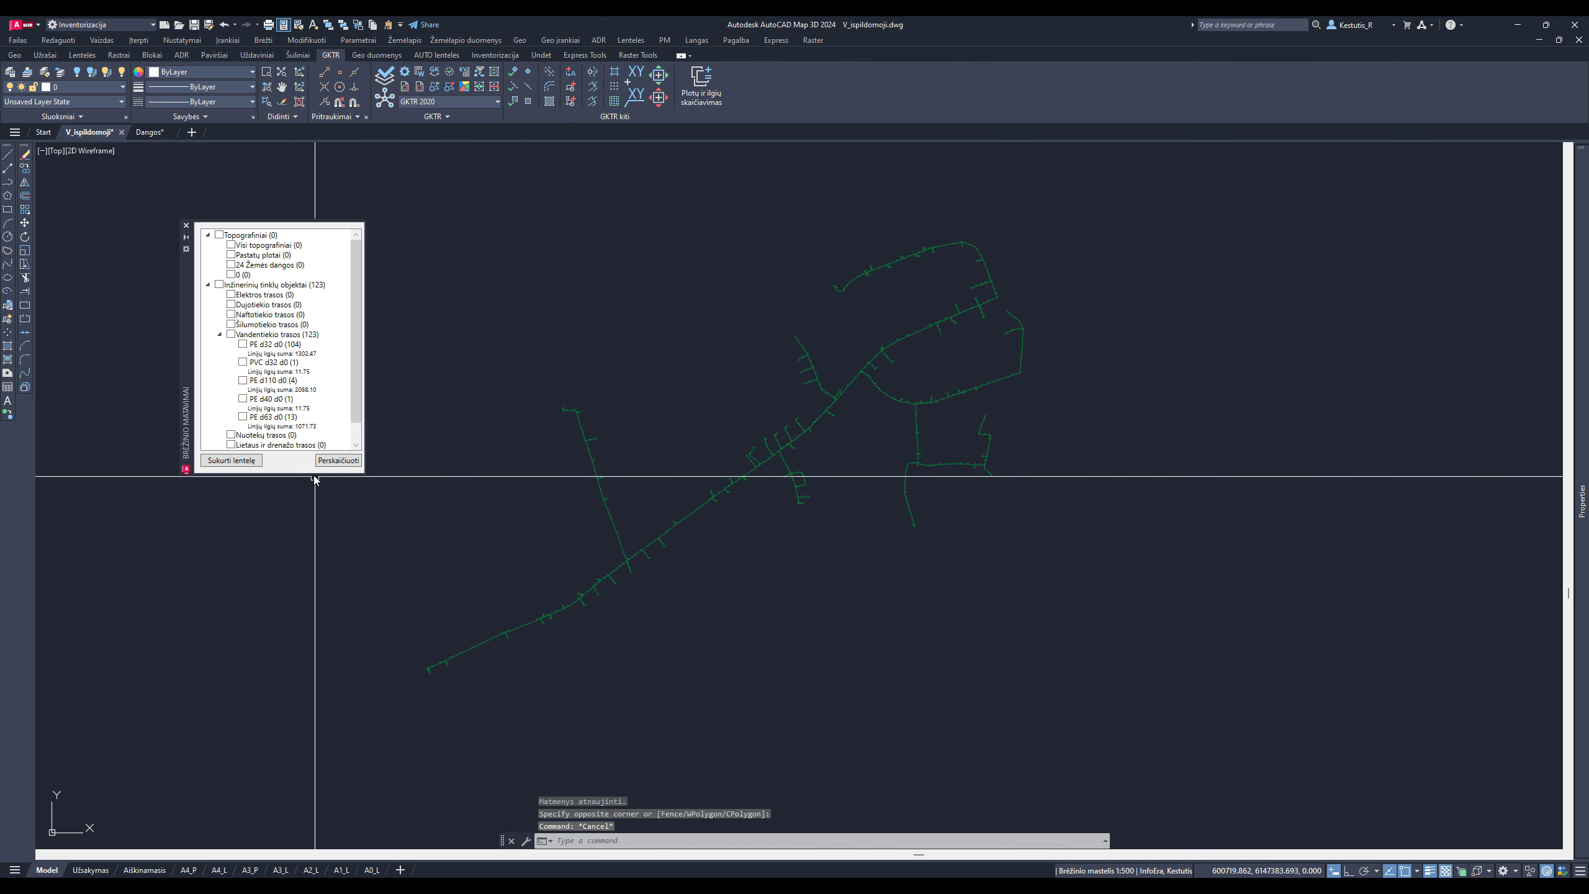
left_click_drag(316, 474, 324, 521)
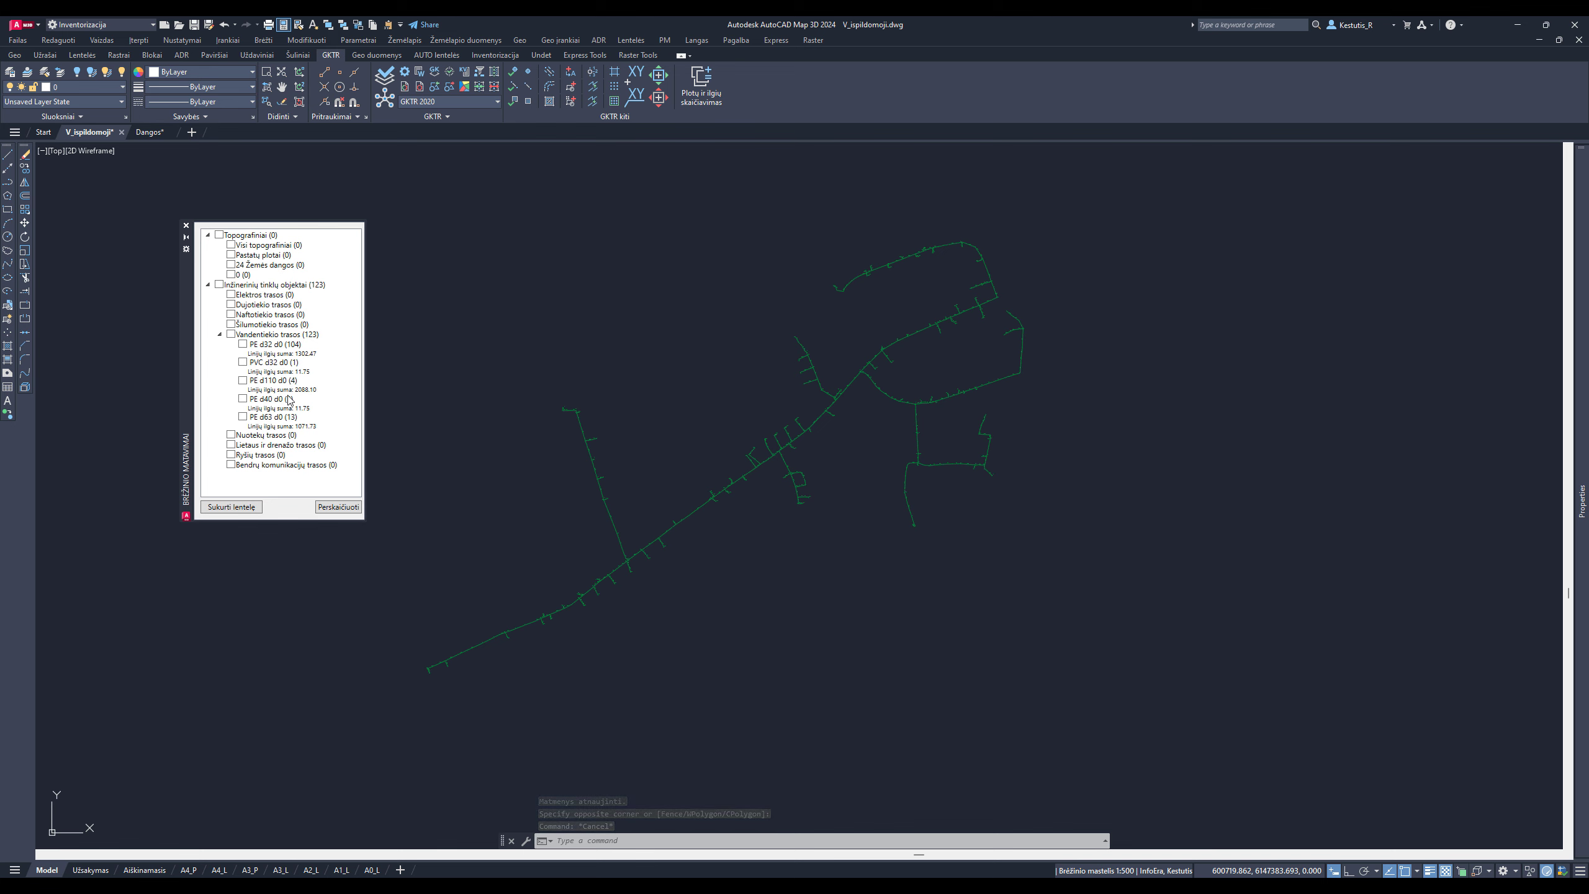
Include the whole Vandentiekio trasos category, with all its pipe types, in the total line length
left_click(245, 345)
left_click(242, 345)
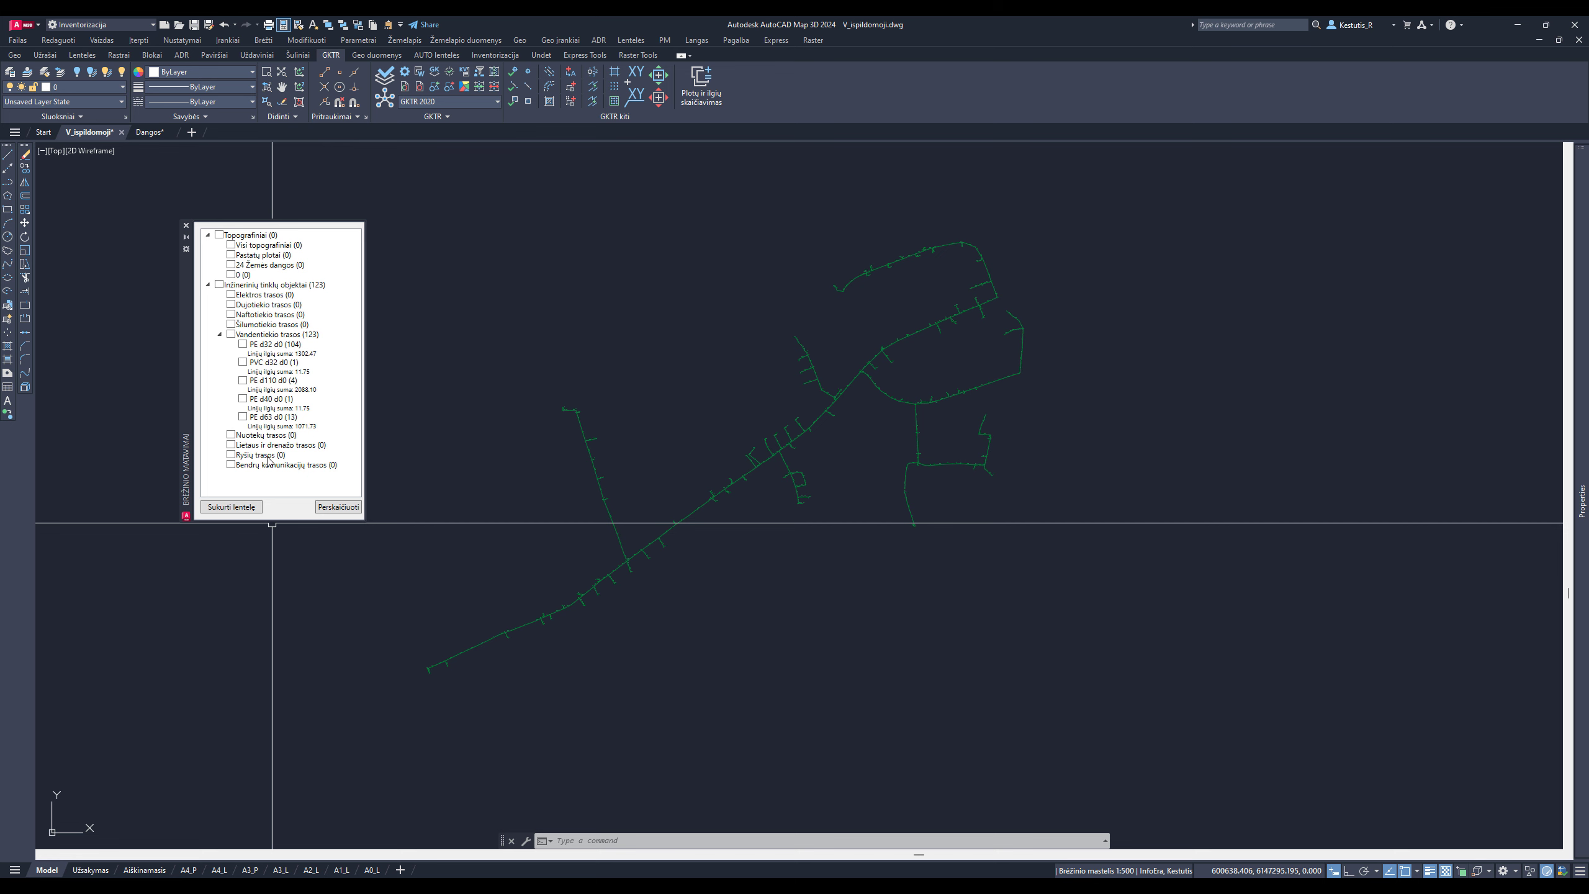
left_click(231, 334)
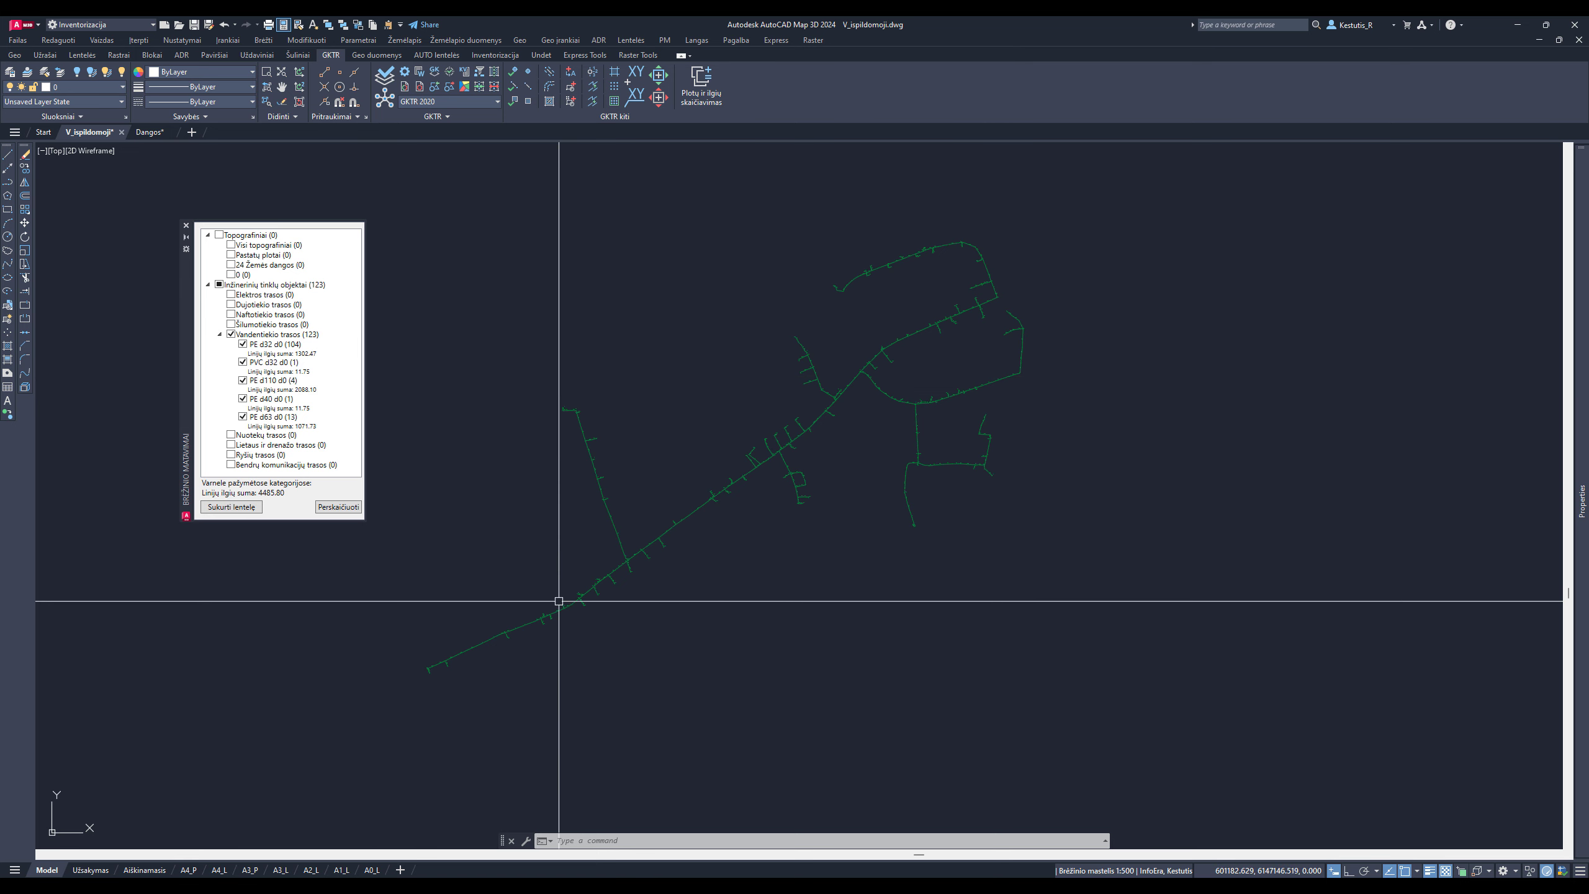
Select the main water line and all polylines similar to it, and clear the selection
left_click(529, 626)
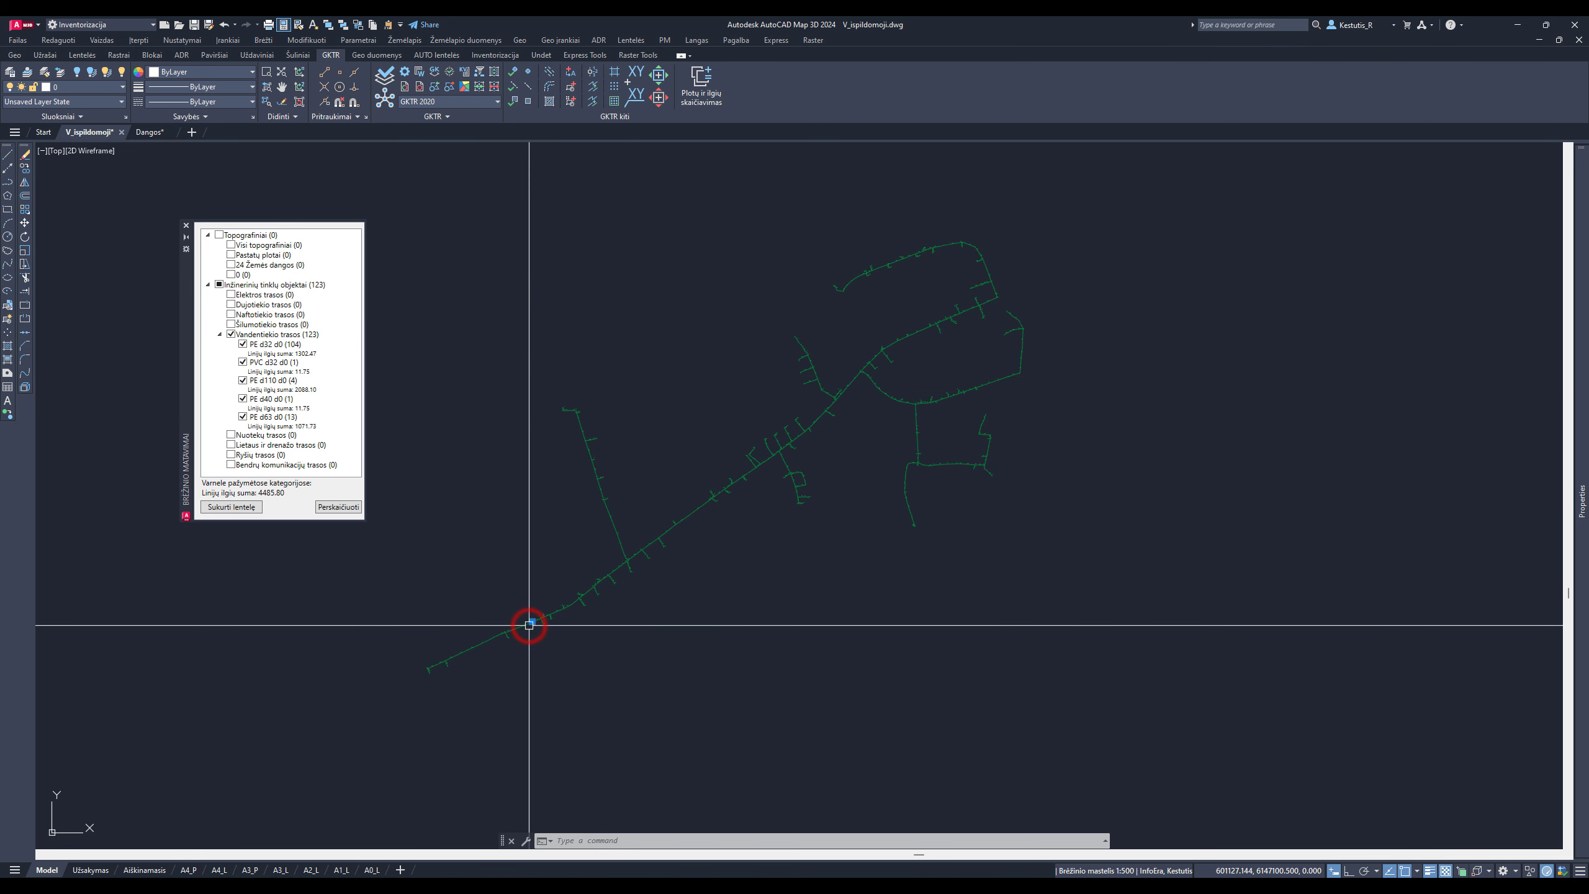
key("Escape")
key("Escape")
scroll(514, 619, "up", 4)
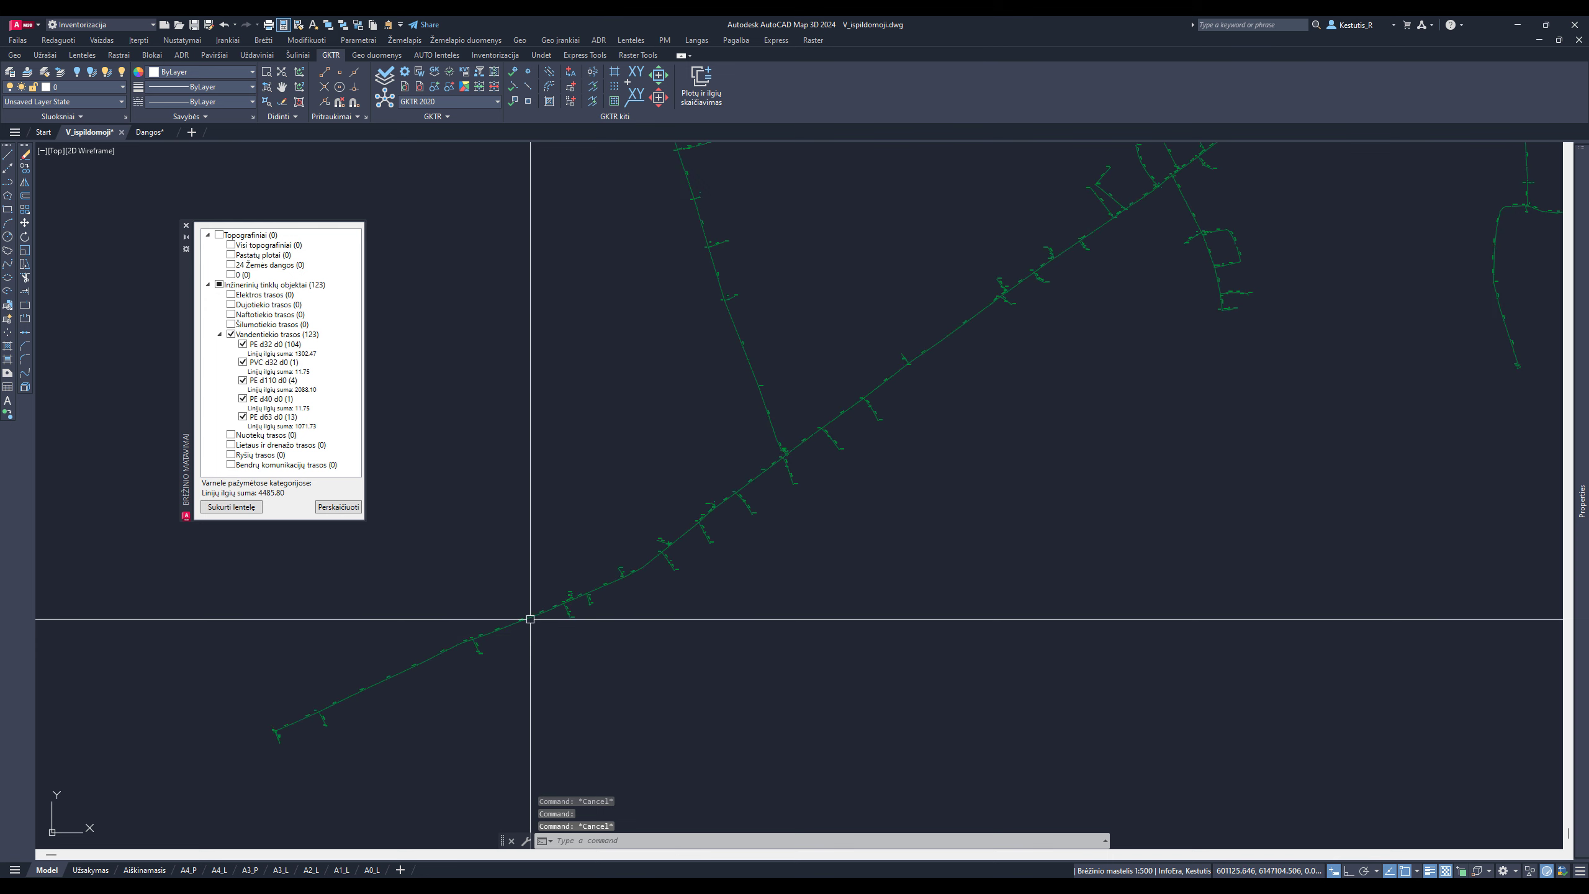
left_click(533, 614)
right_click(508, 415)
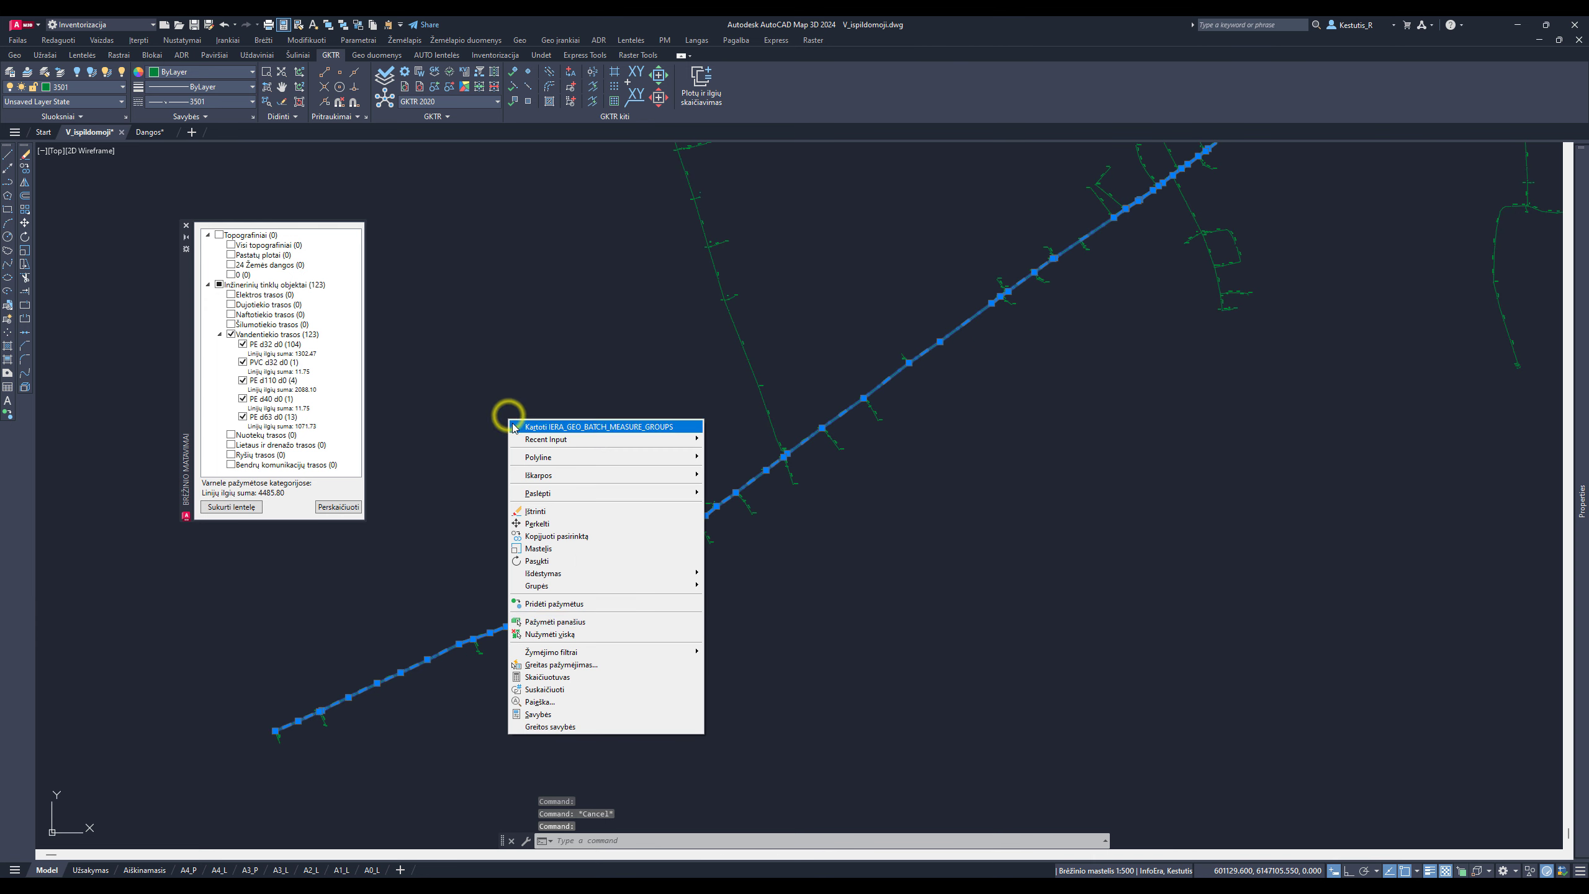
left_click(579, 620)
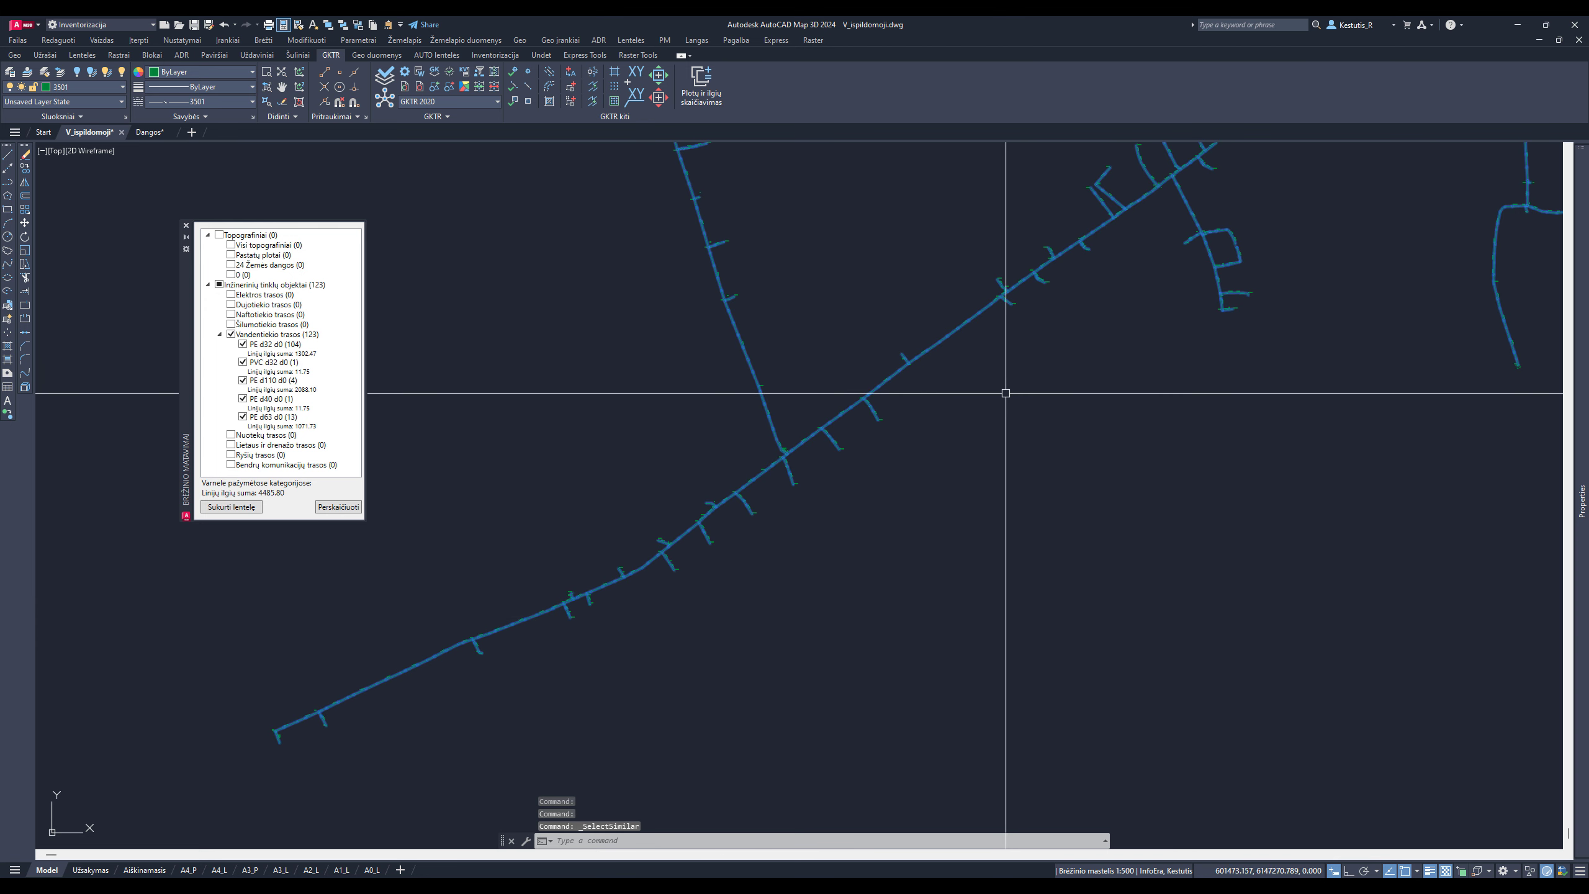
mouse_move(1581, 572)
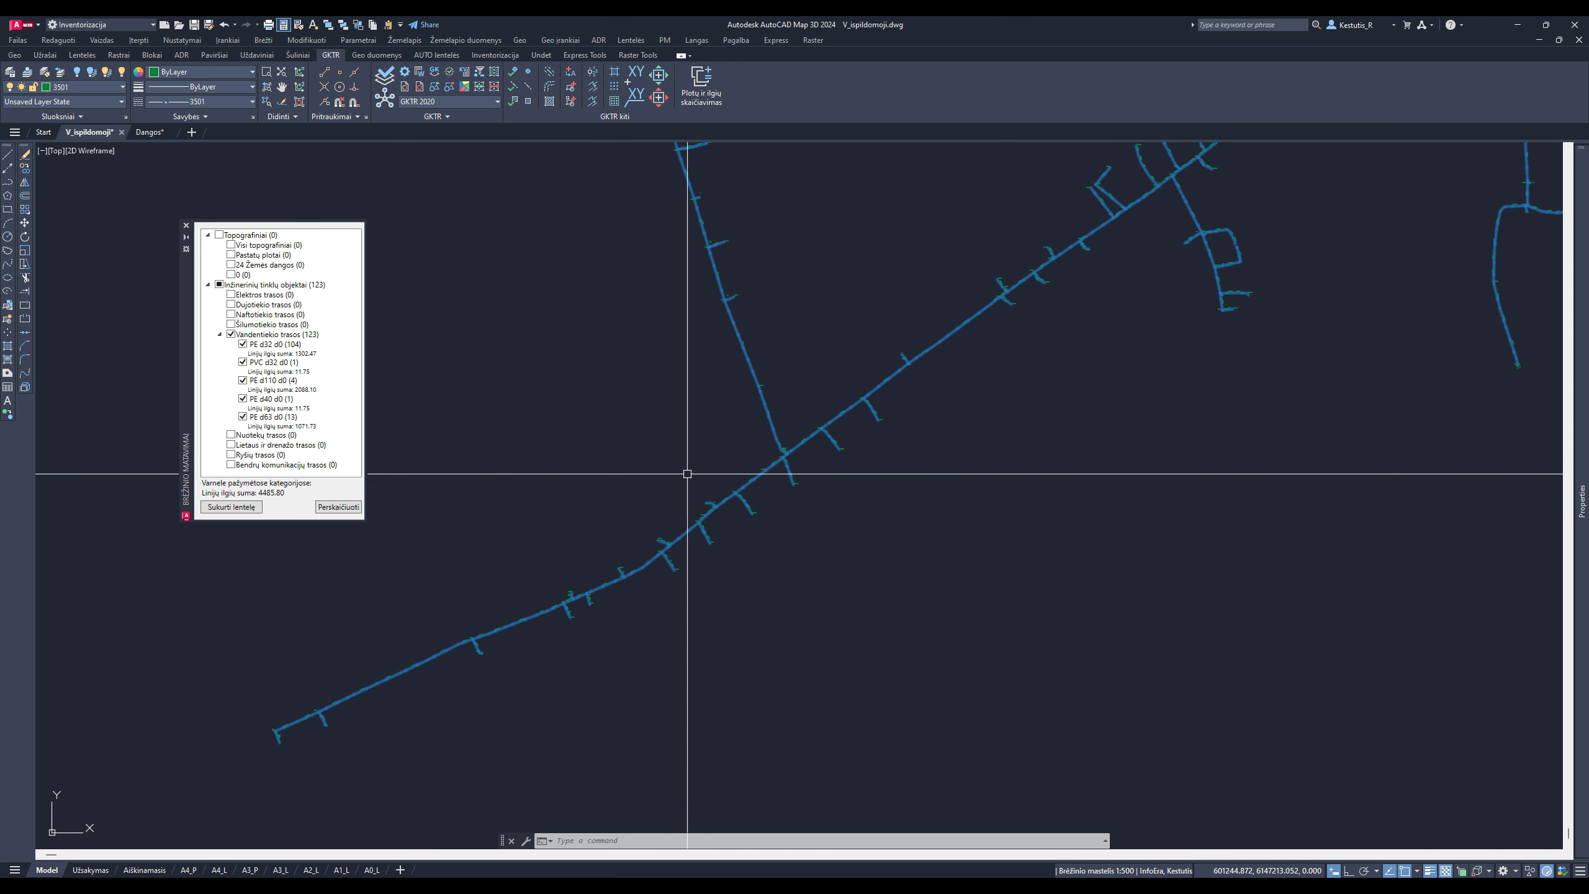
scroll(660, 483, "down", 2)
key("Escape")
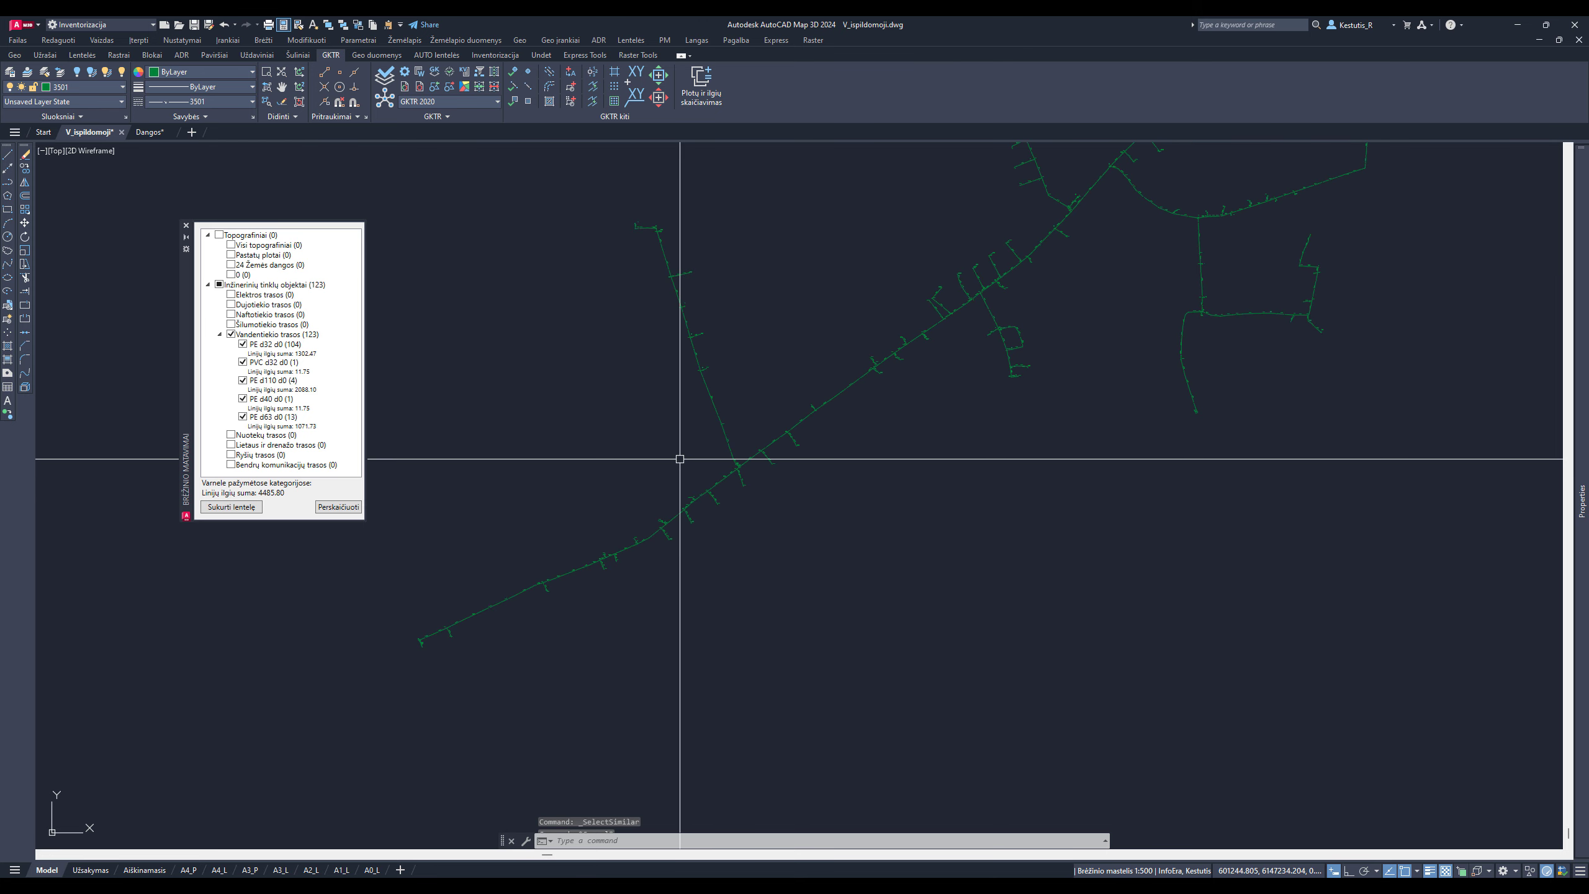
Create a table of the checked water route lengths and insert it in the empty area beside the network
scroll(703, 447, "up", 2)
middle_click_drag(710, 426, 697, 439)
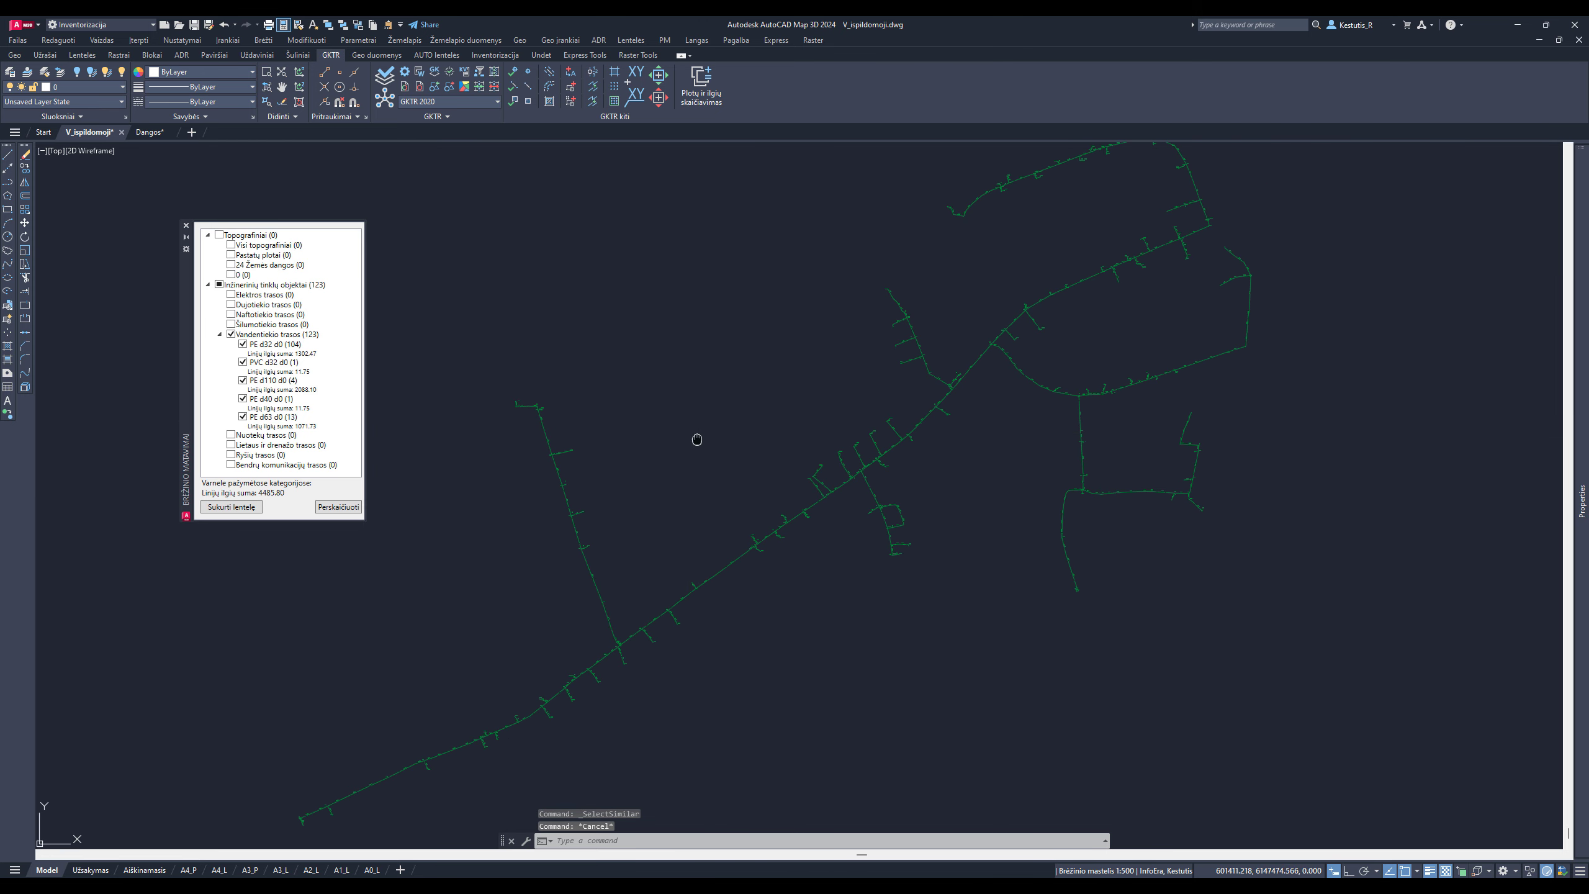
scroll(631, 426, "down", 2)
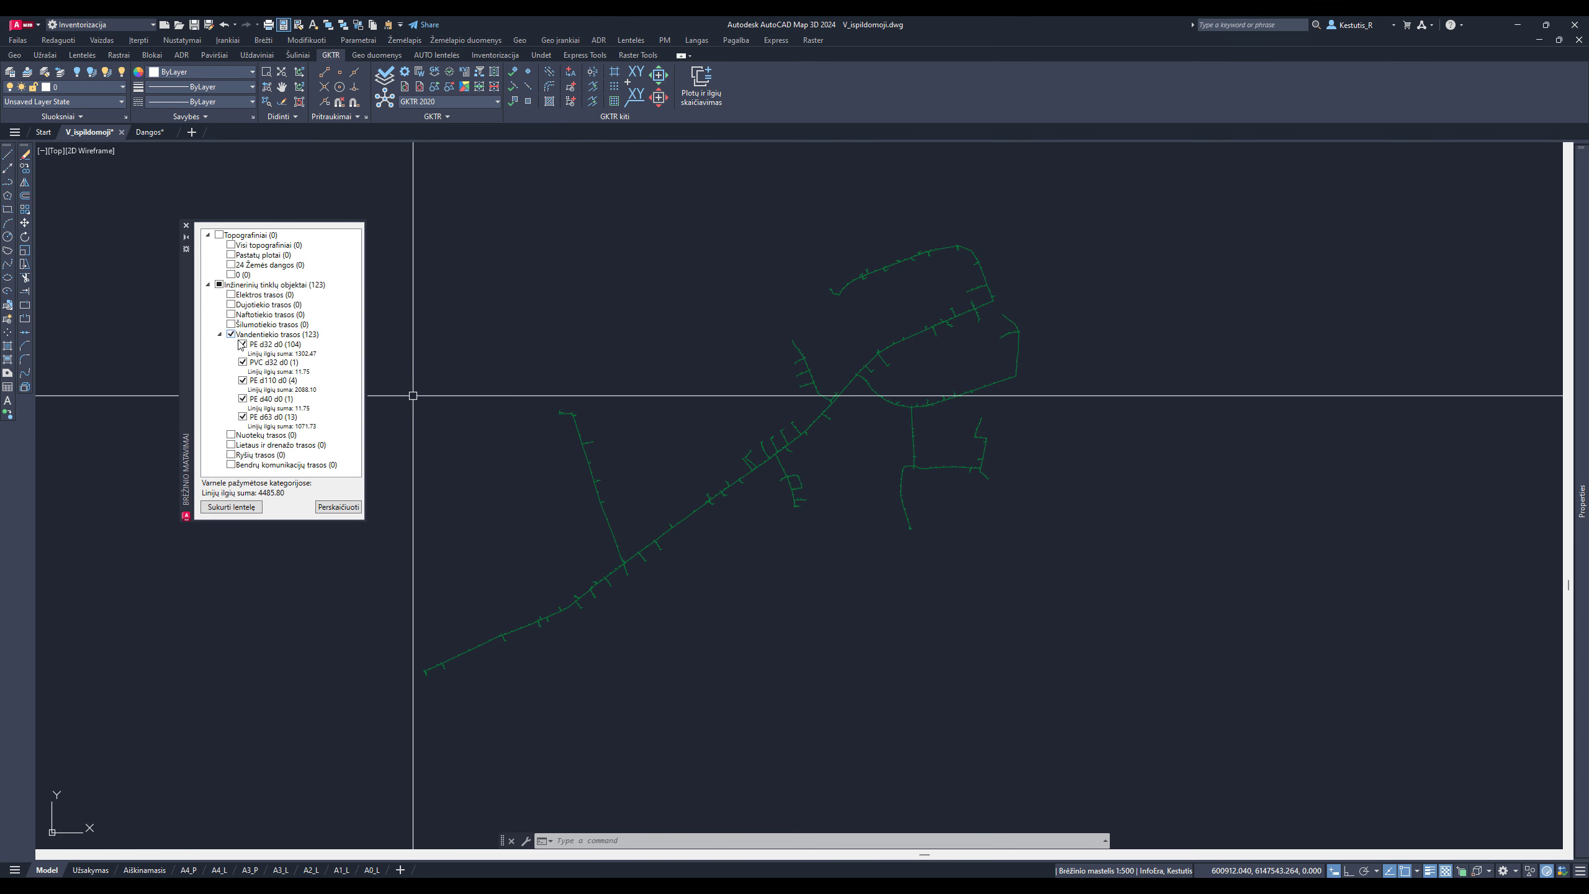
double_click(260, 493)
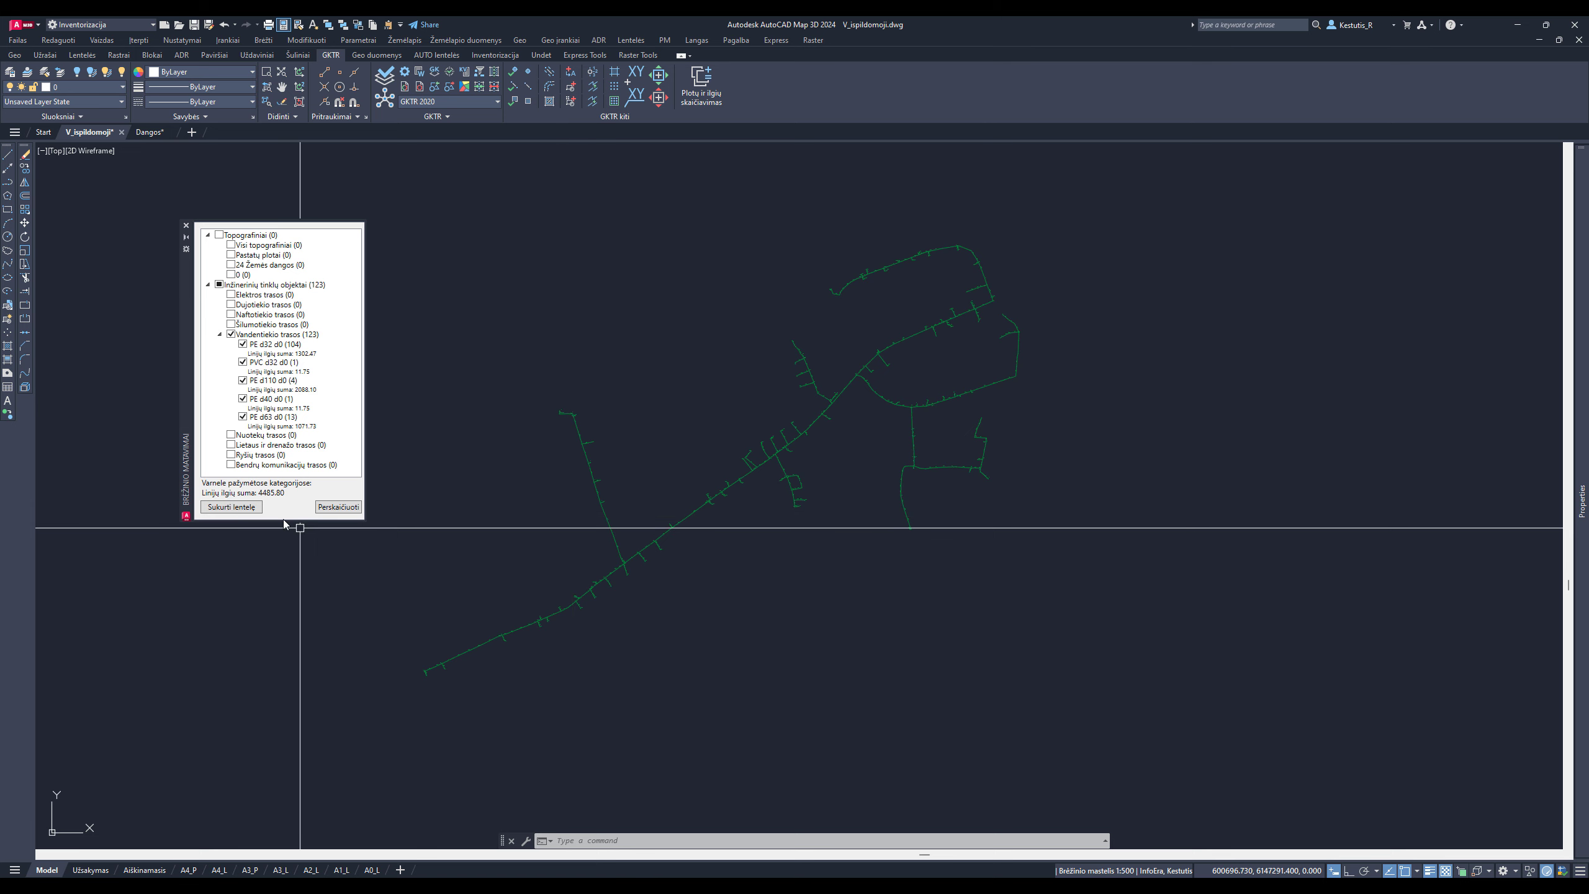
left_click(237, 507)
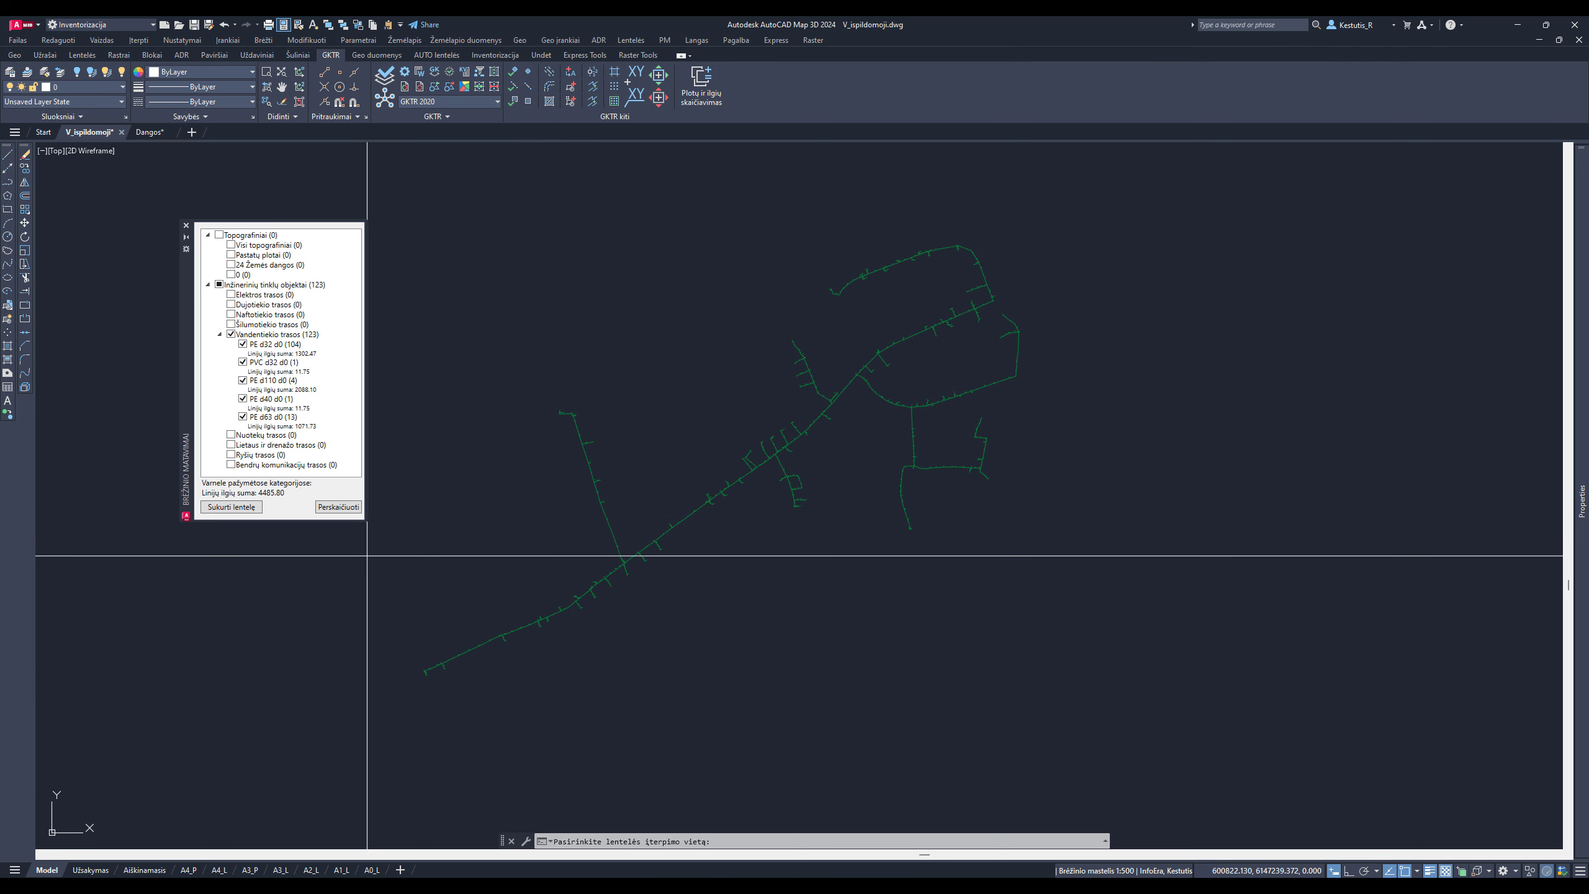
left_click(1063, 519)
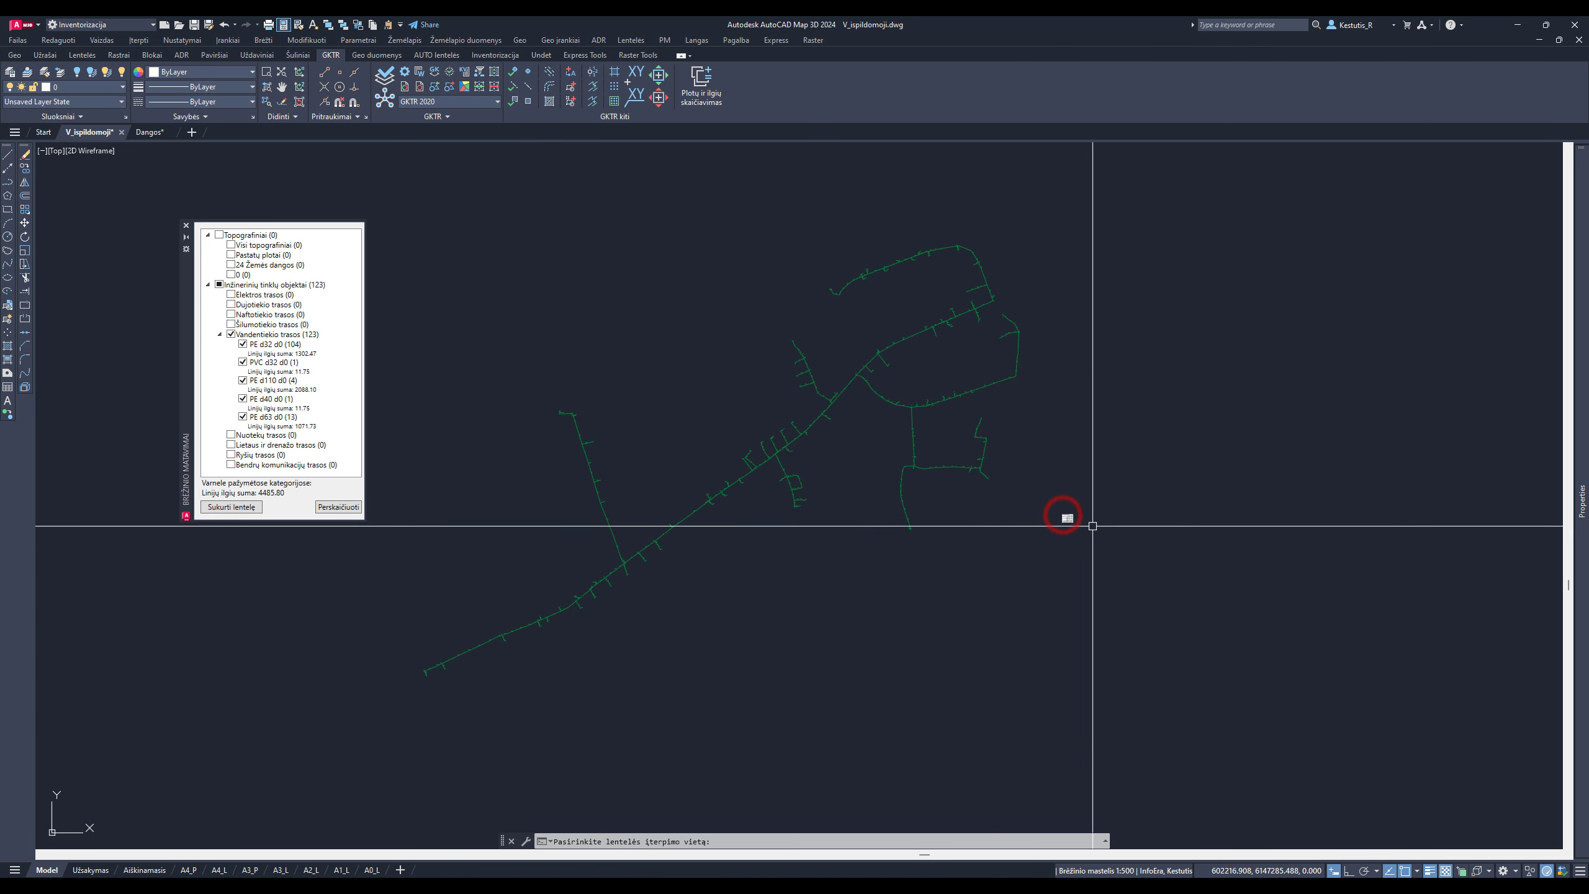
scroll(1089, 537, "up", 6)
scroll(1089, 537, "up", 8)
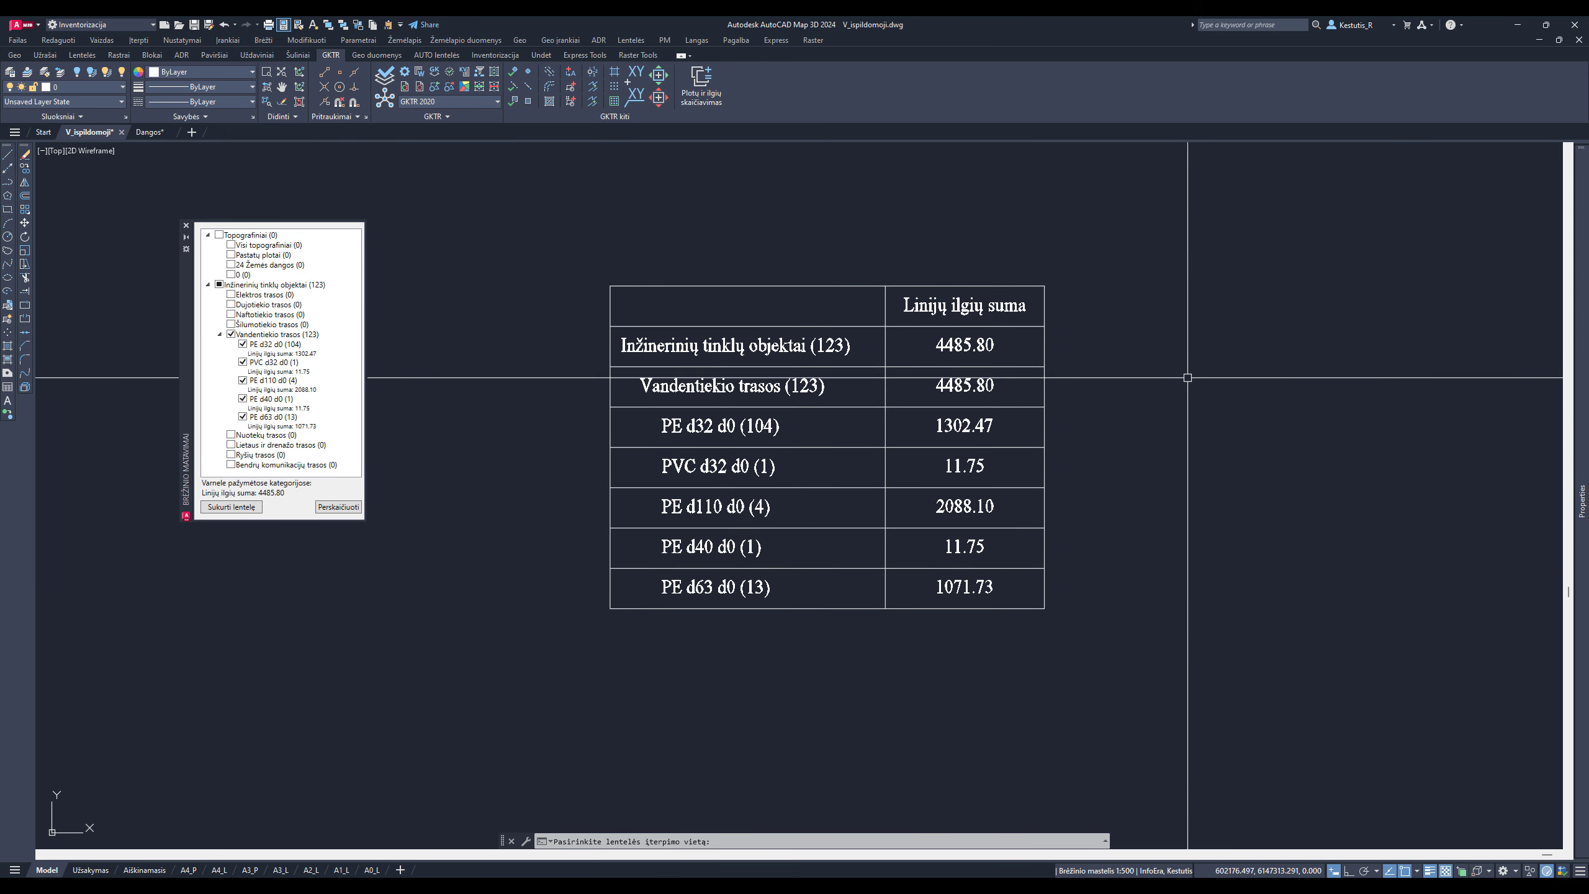
Delete the Inžinerinių tinklų objektai row from the inserted length table
left_click(930, 355)
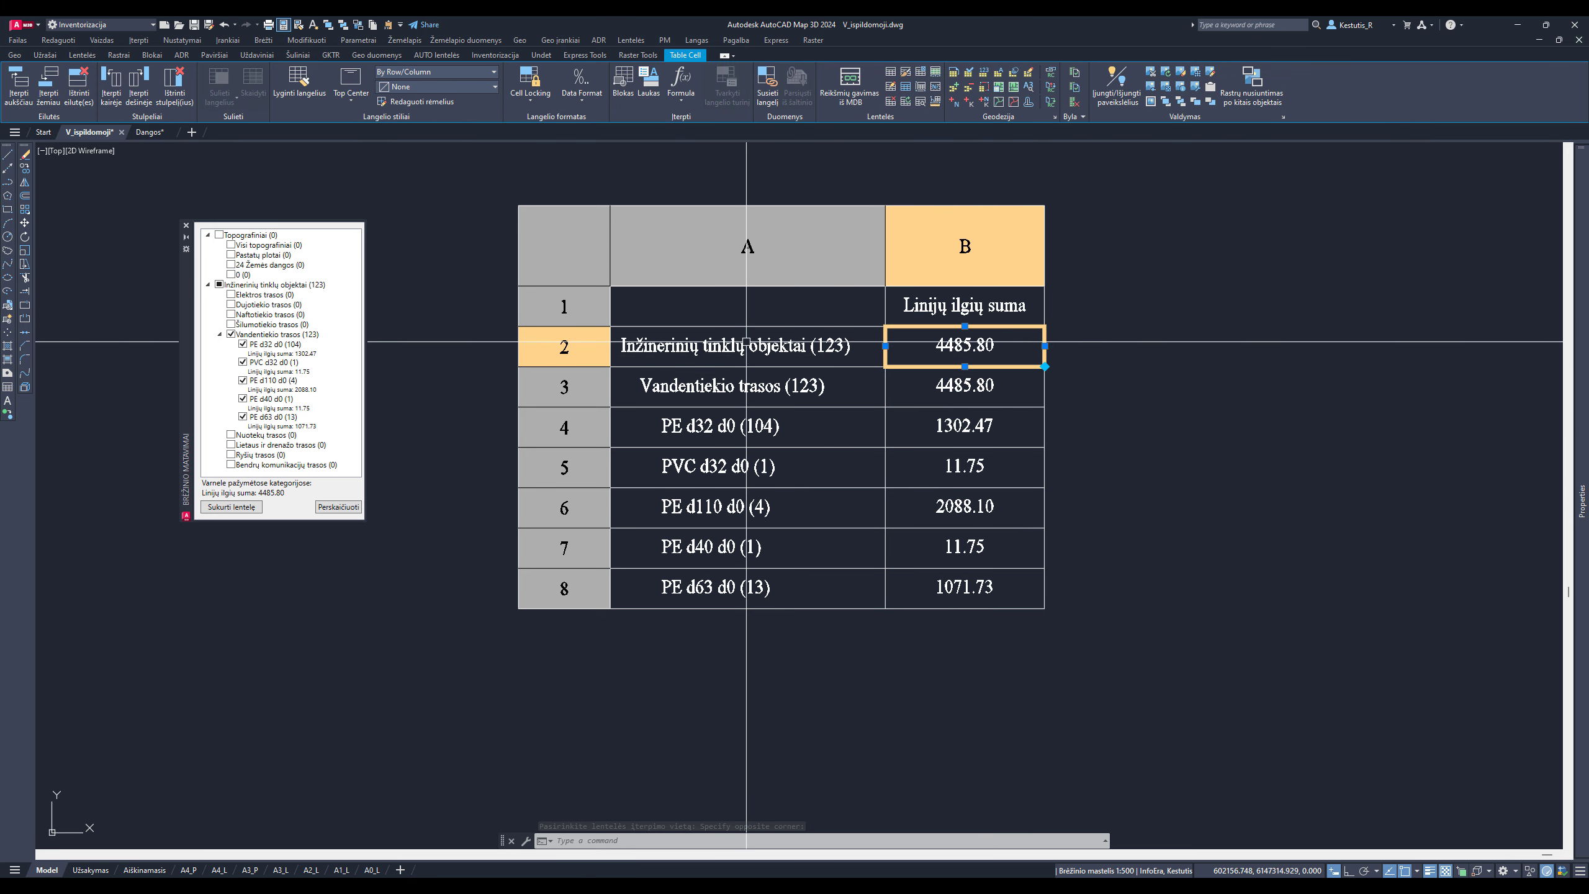
left_click_drag(911, 347, 779, 354)
left_click(809, 347)
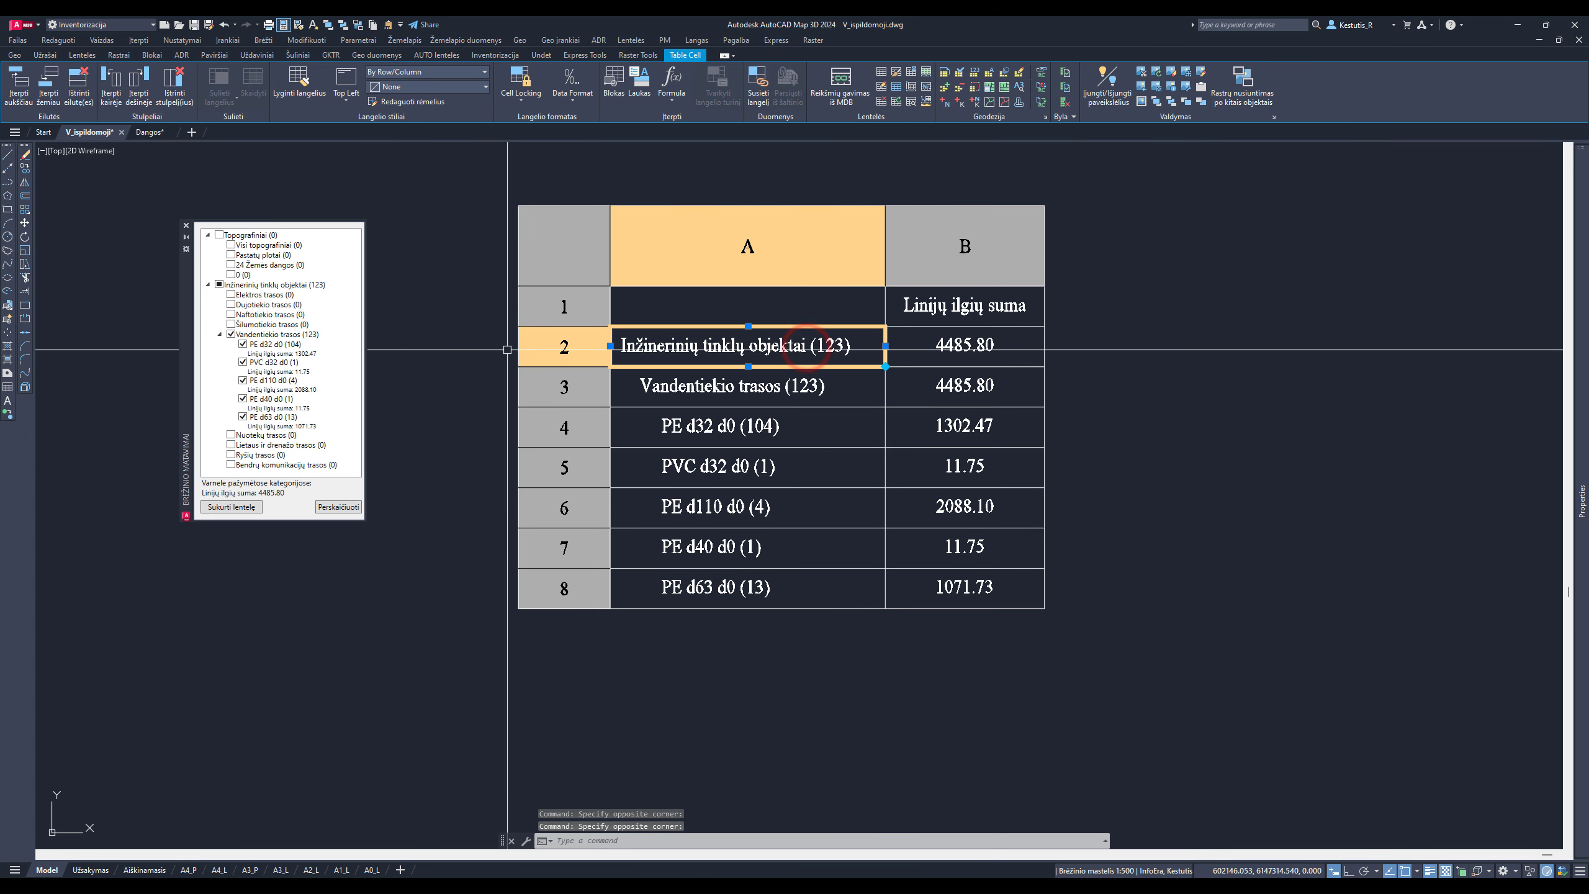
left_click(74, 87)
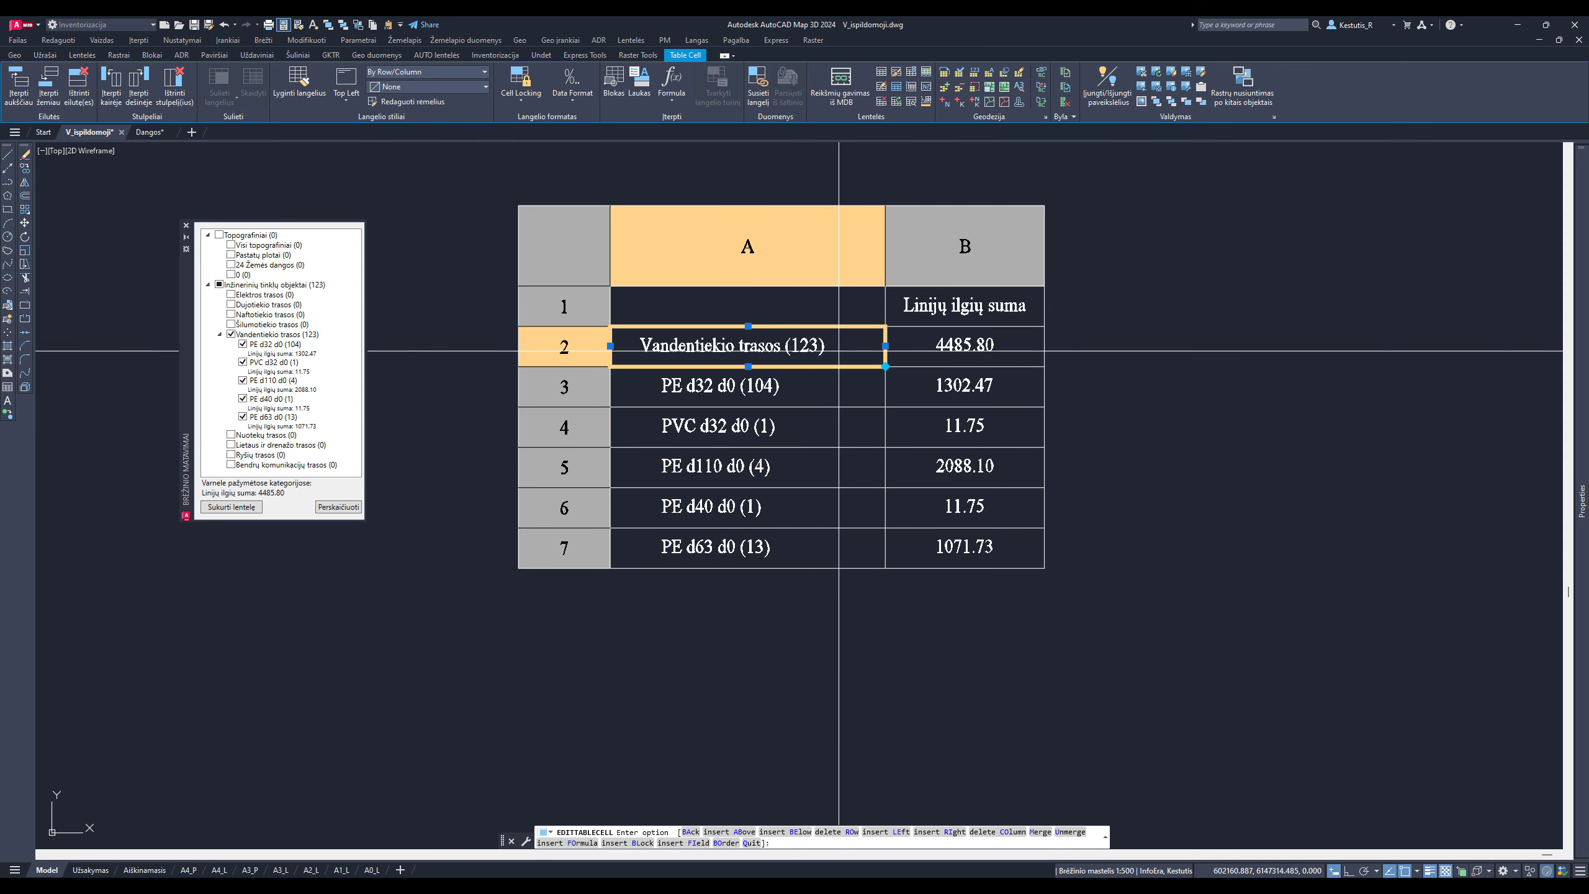
key("Escape")
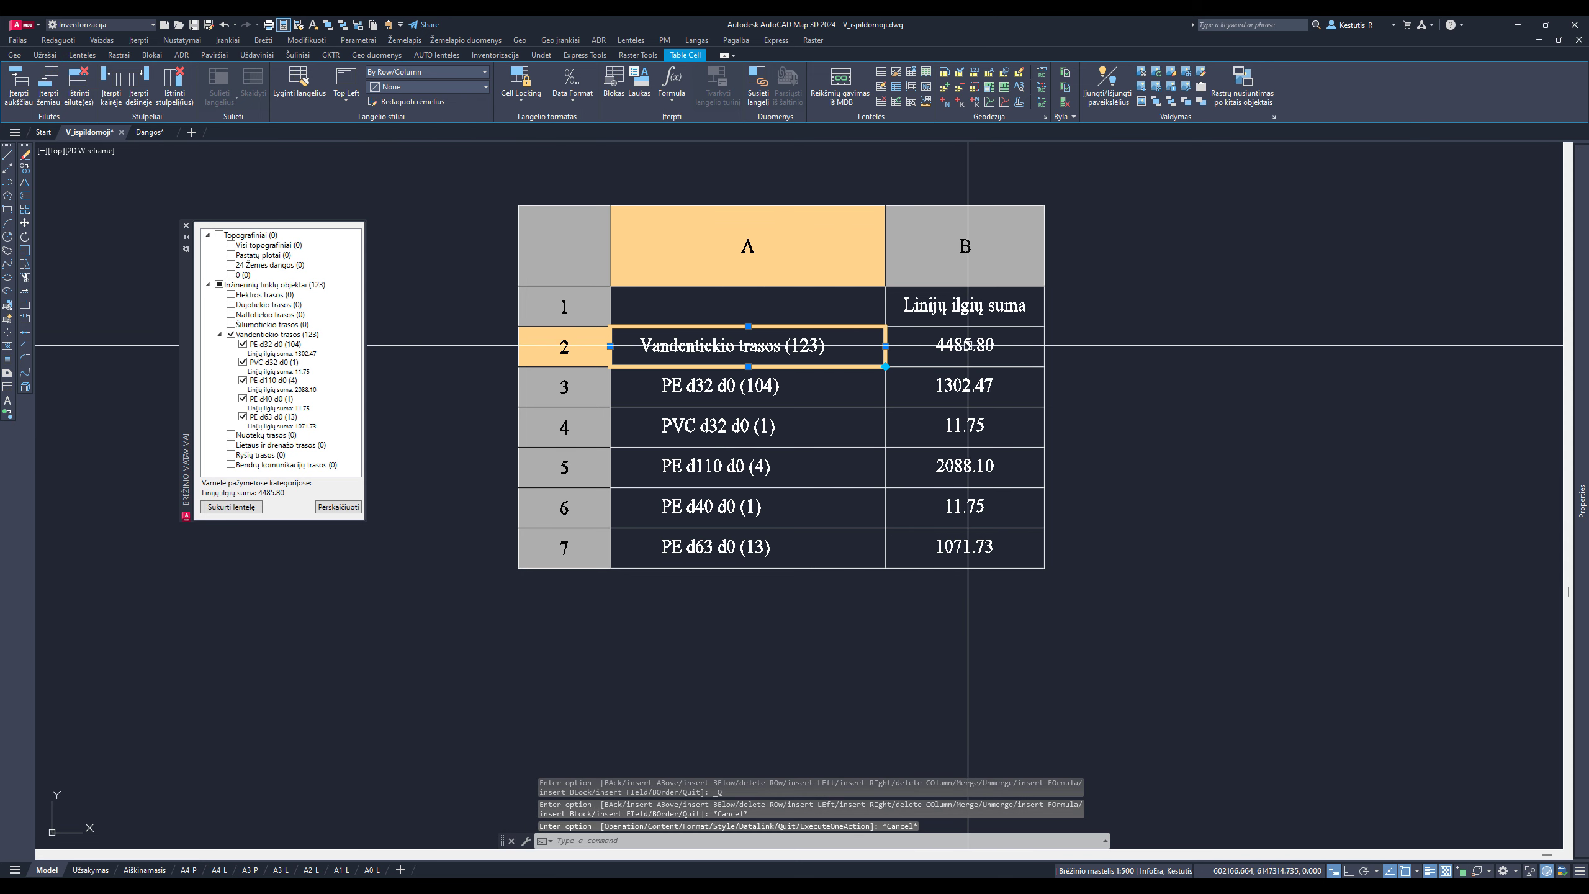
Examine the material and diameter labels in the table's rows from PE d32 to PE d63
left_click(823, 383)
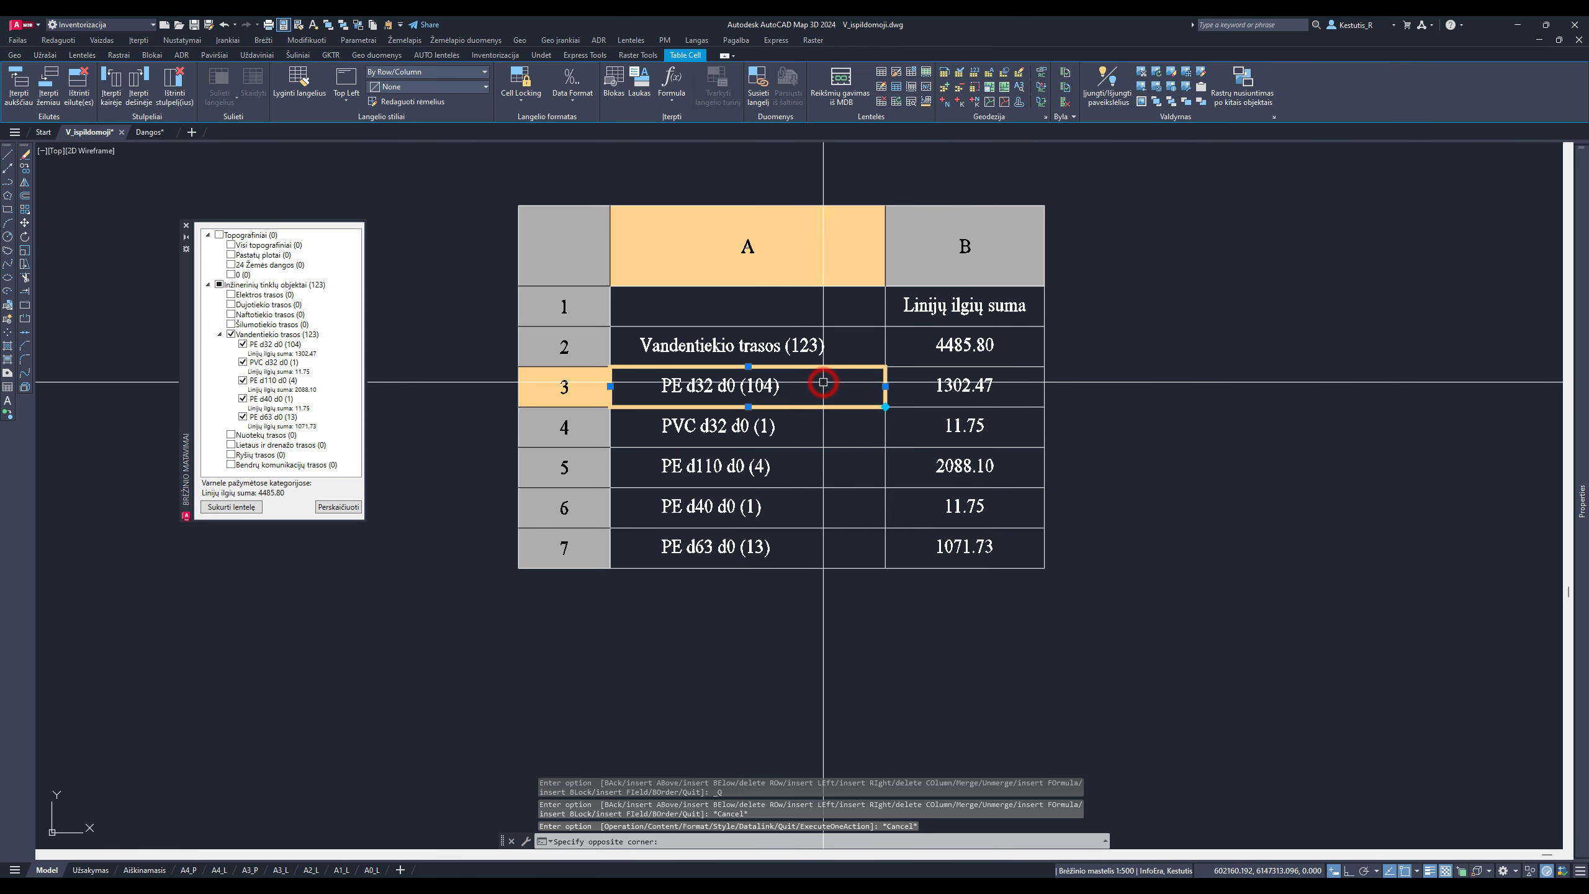
left_click(788, 431)
left_click(790, 477)
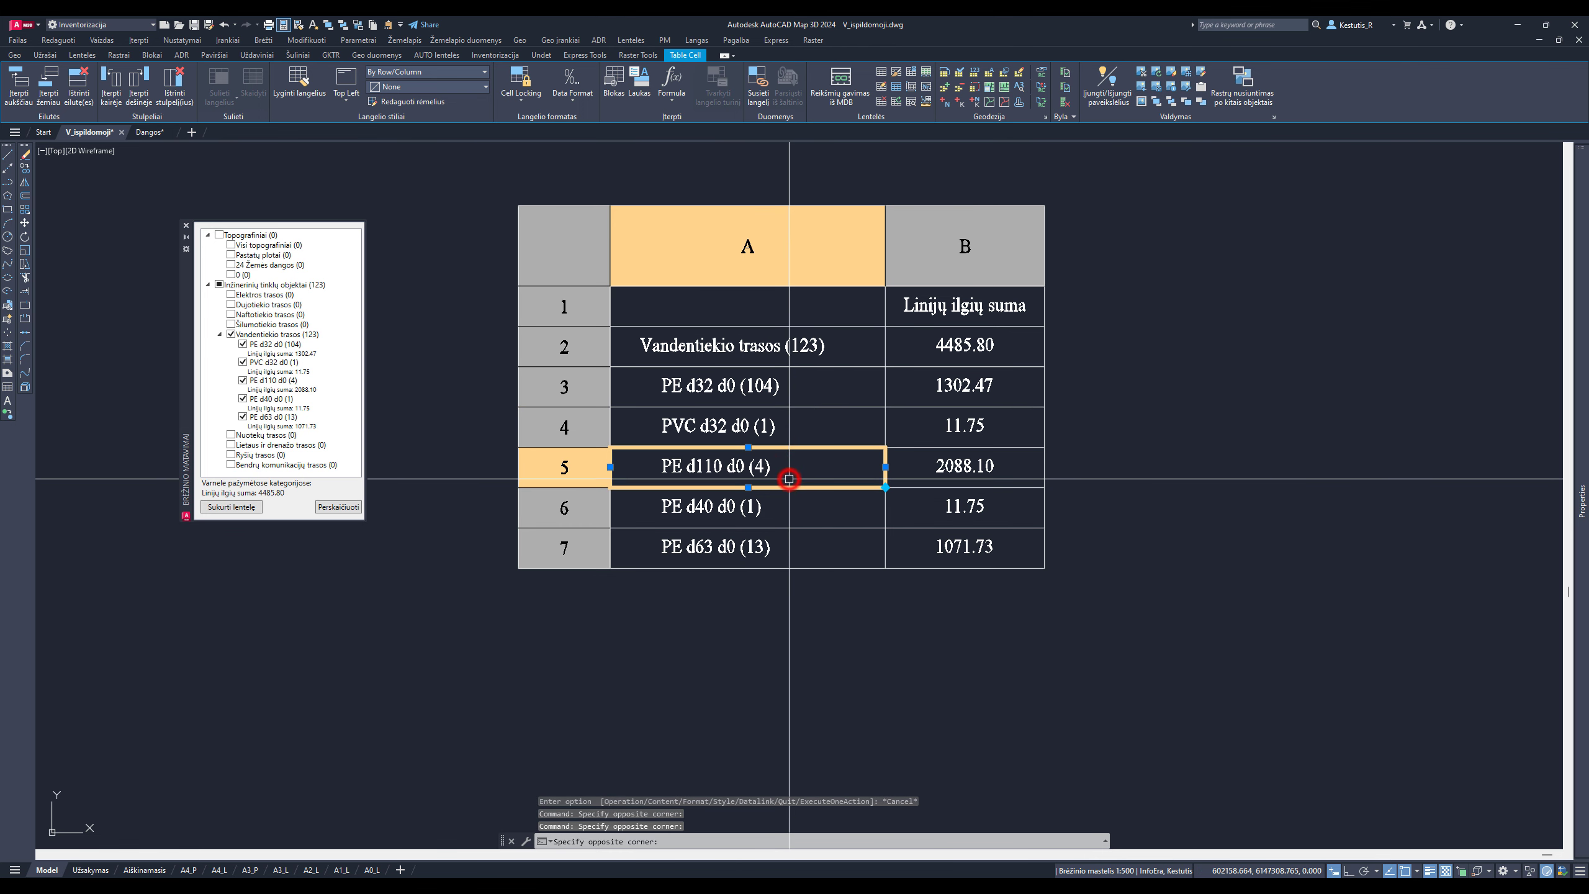
left_click(788, 513)
left_click(791, 548)
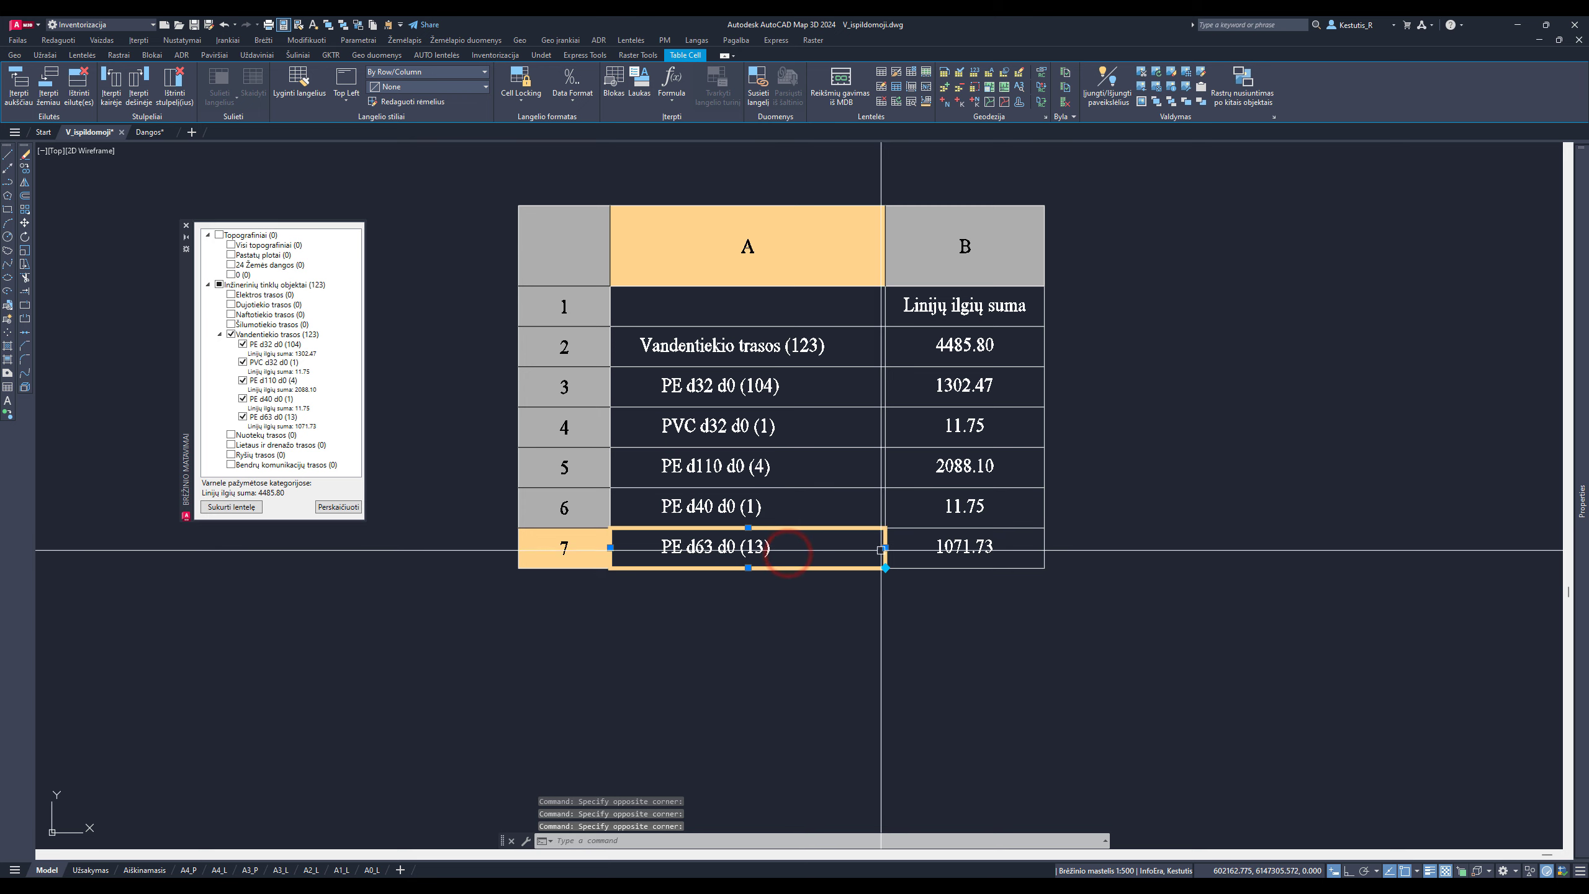
left_click(685, 383)
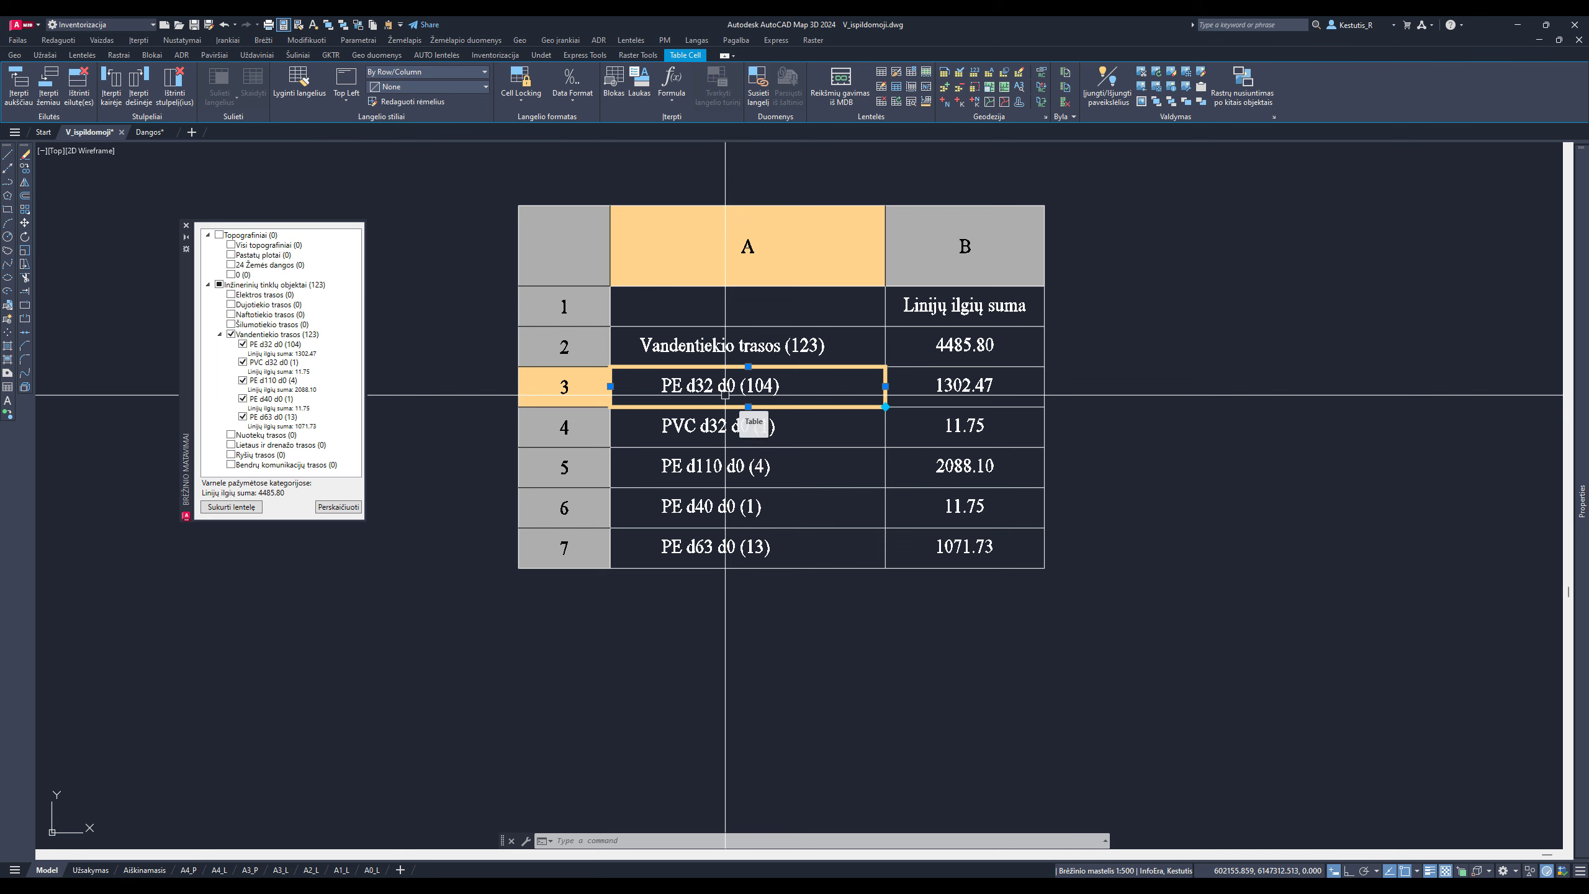
key("ctrl")
key("ctrl")
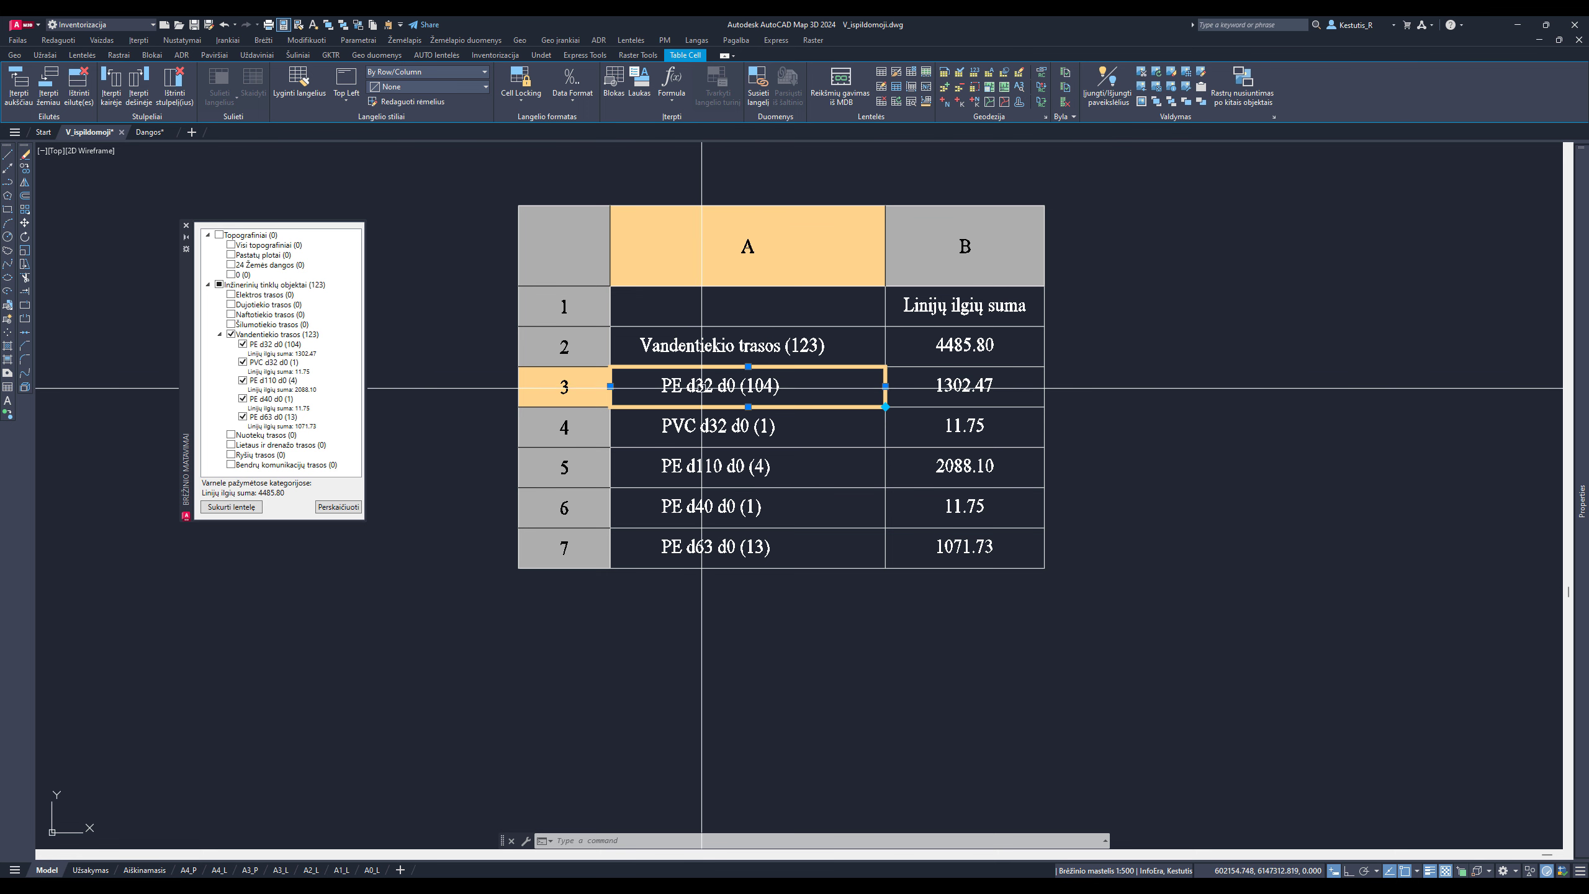
Remove the d0 part from the PE d32 label in the length table so it reads PE d32 (104)
left_click(720, 386)
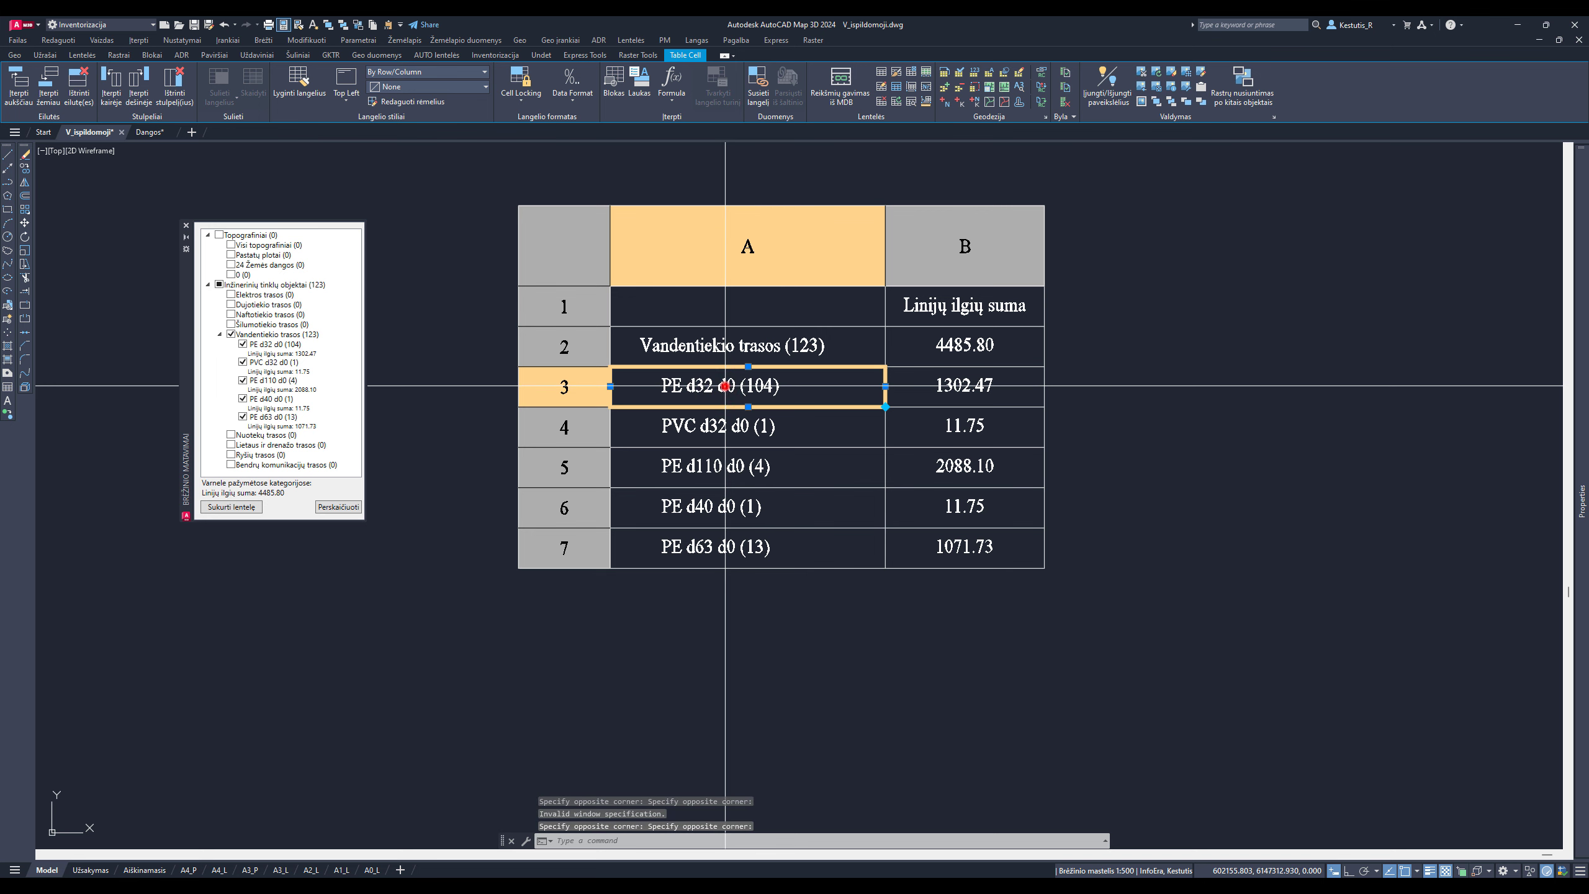
left_click(725, 386)
left_click(725, 386)
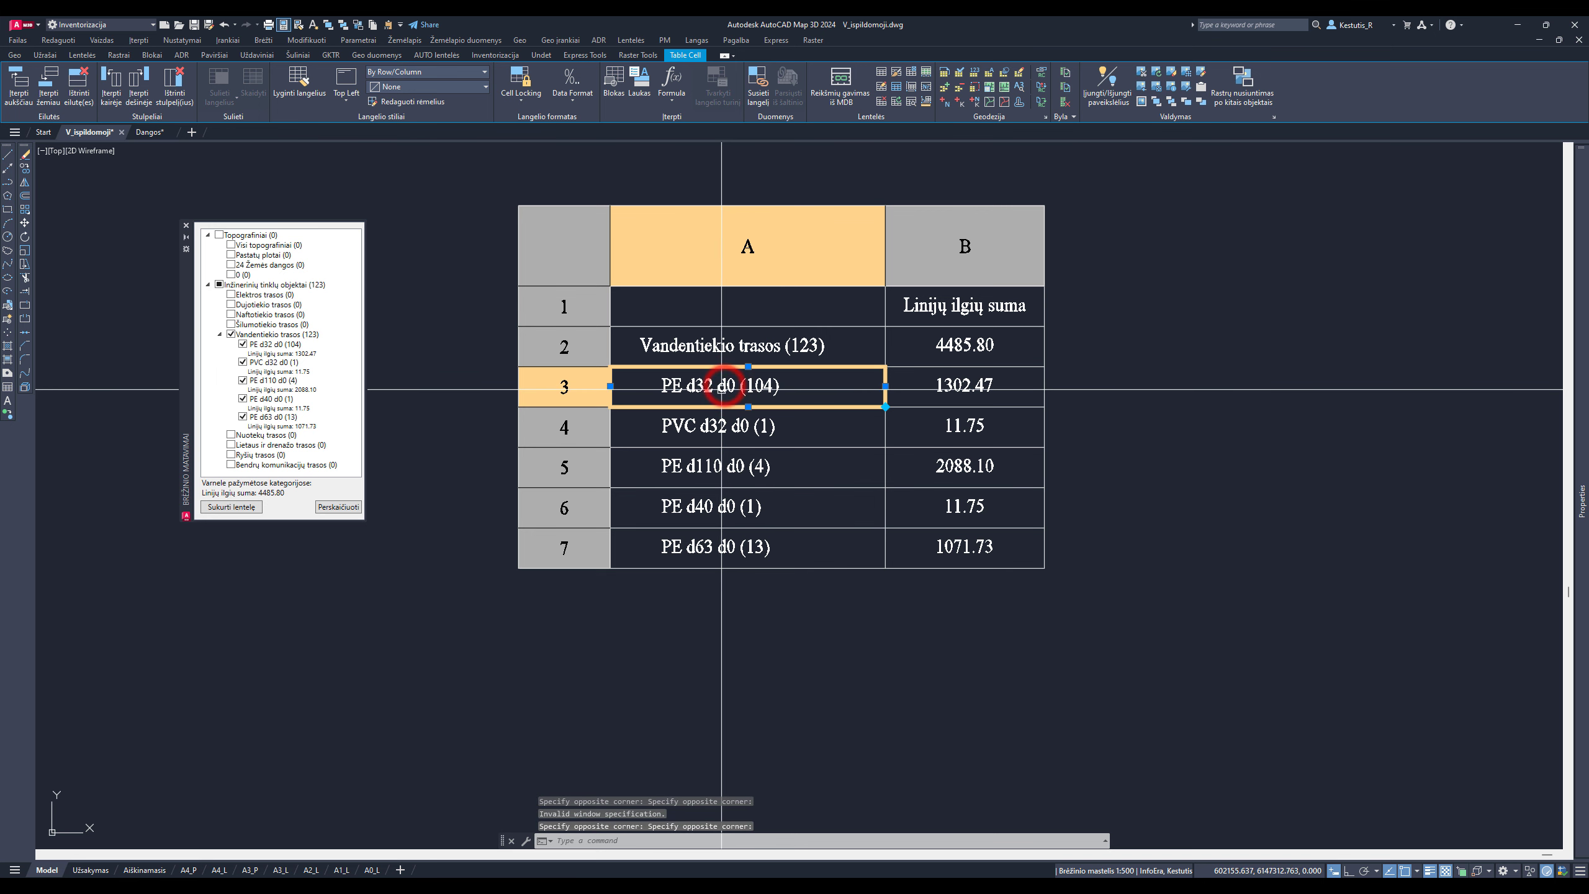
left_click(720, 389)
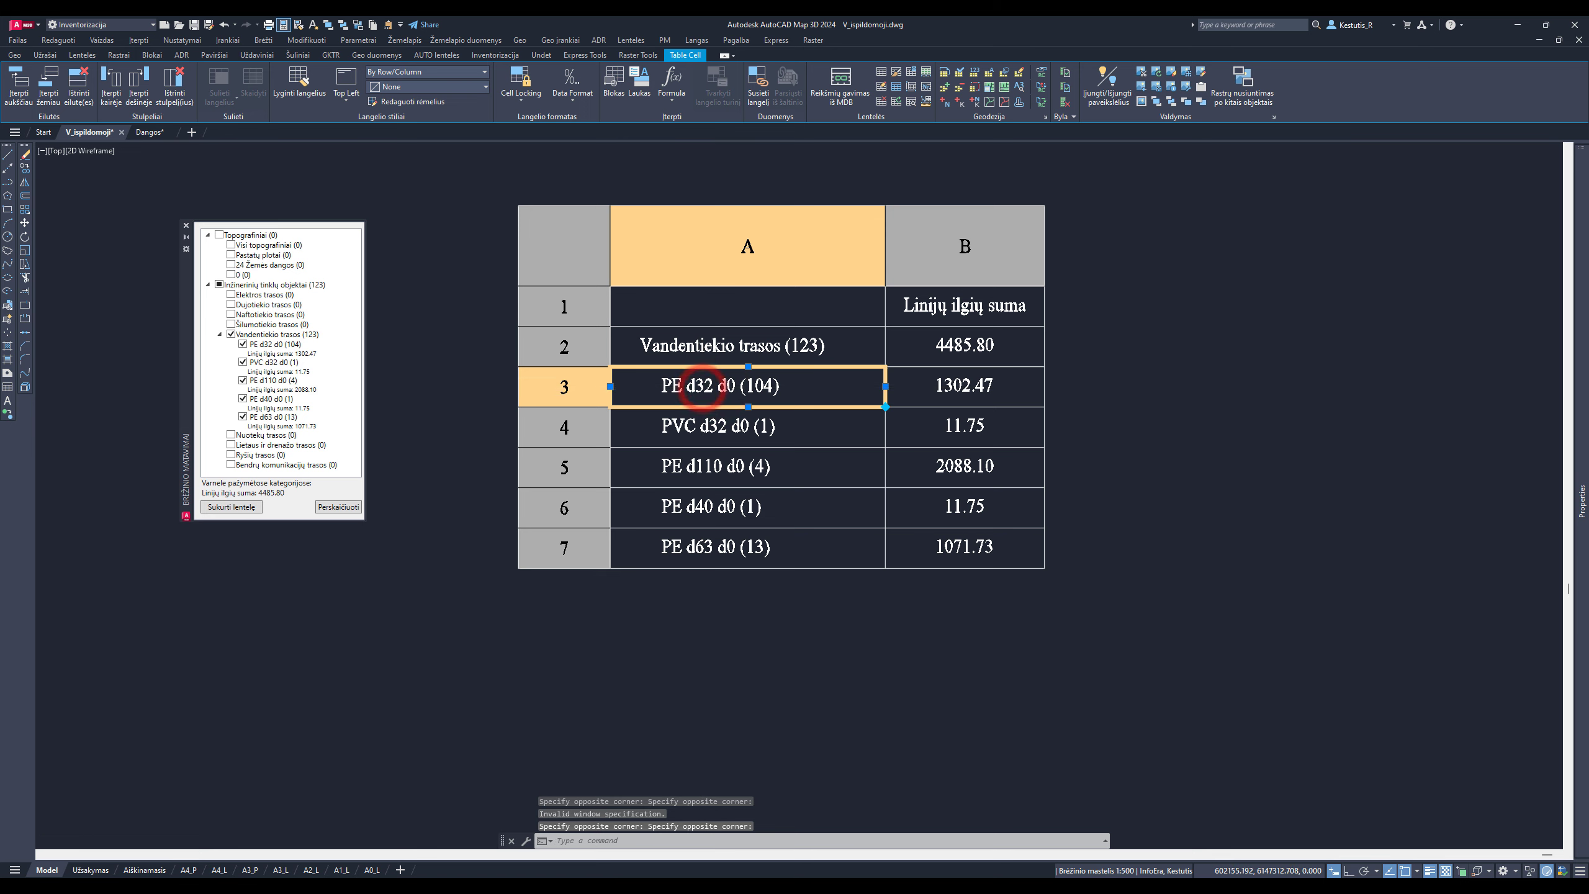
scroll(704, 387, "up", 2)
left_click(706, 380)
left_click(712, 383)
left_click(712, 384)
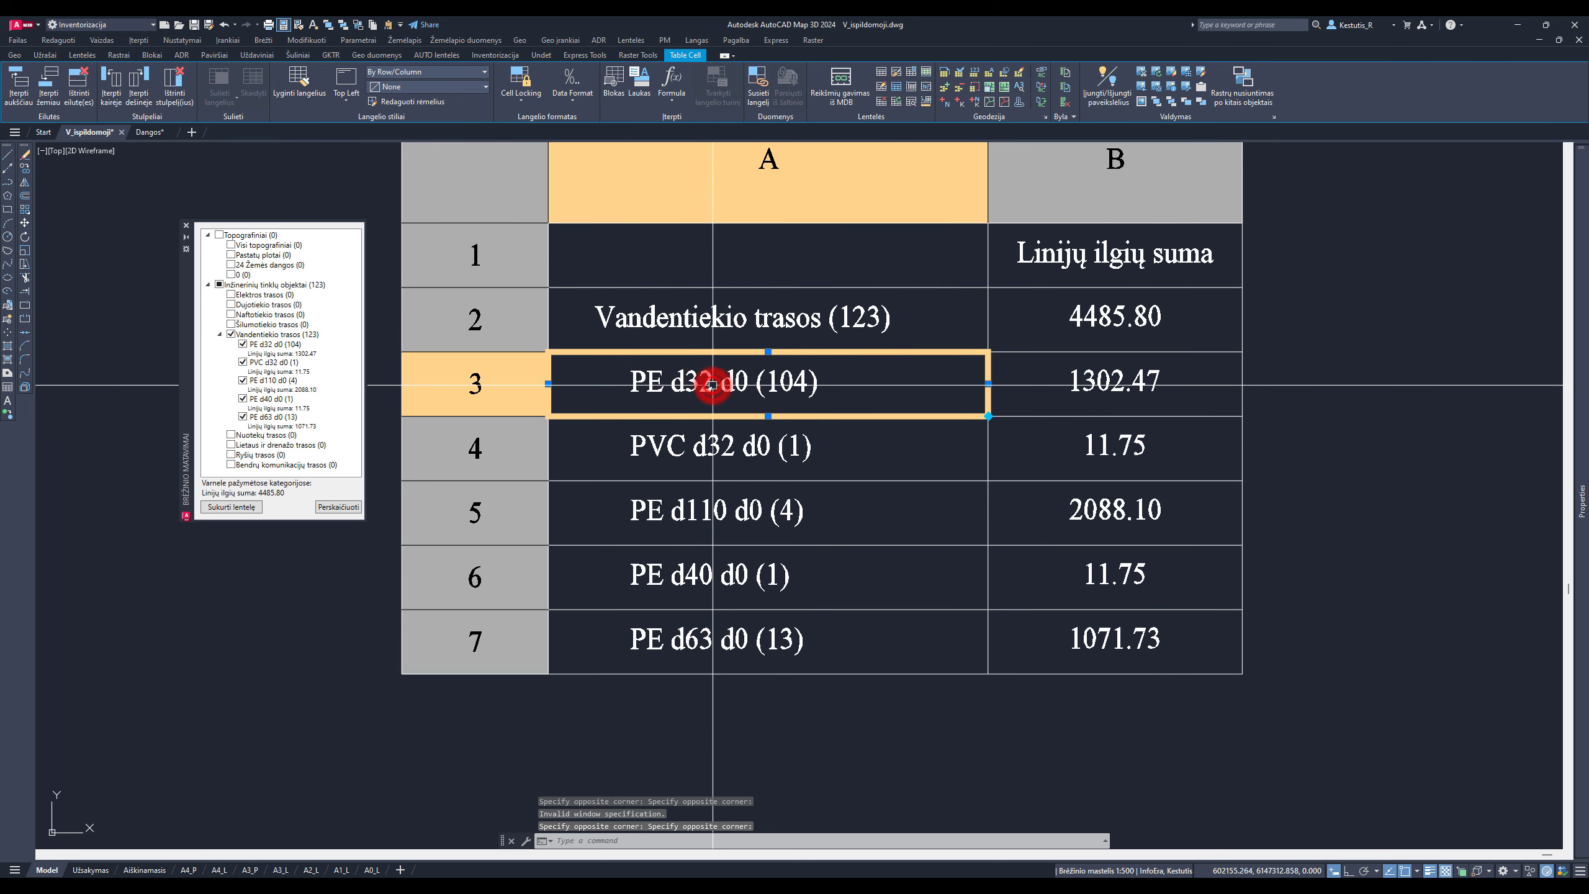
left_click(706, 386)
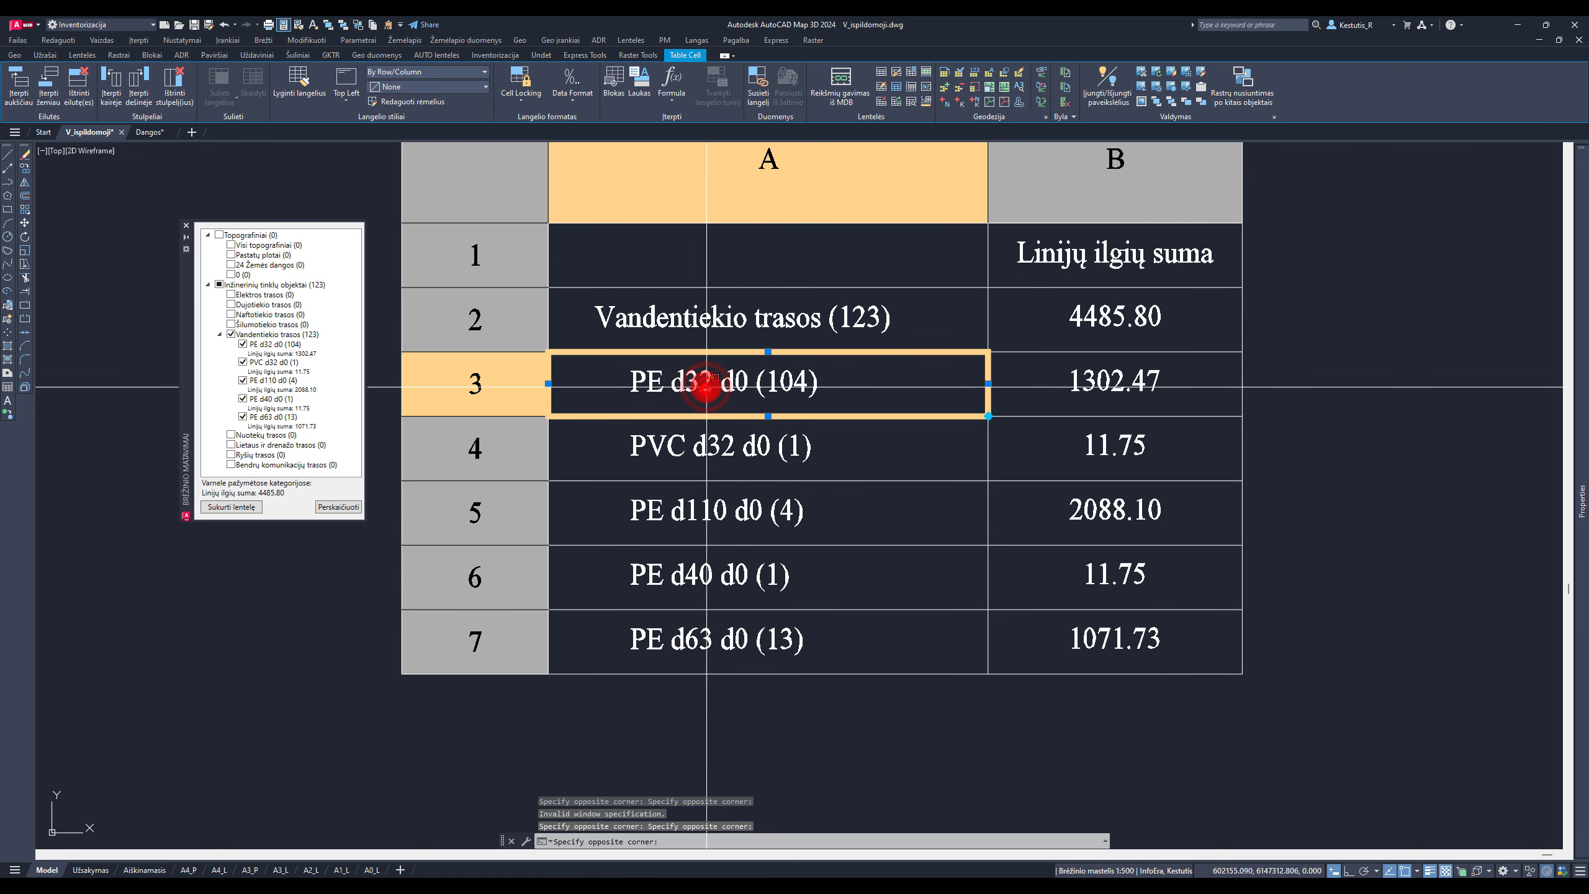
double_click(705, 385)
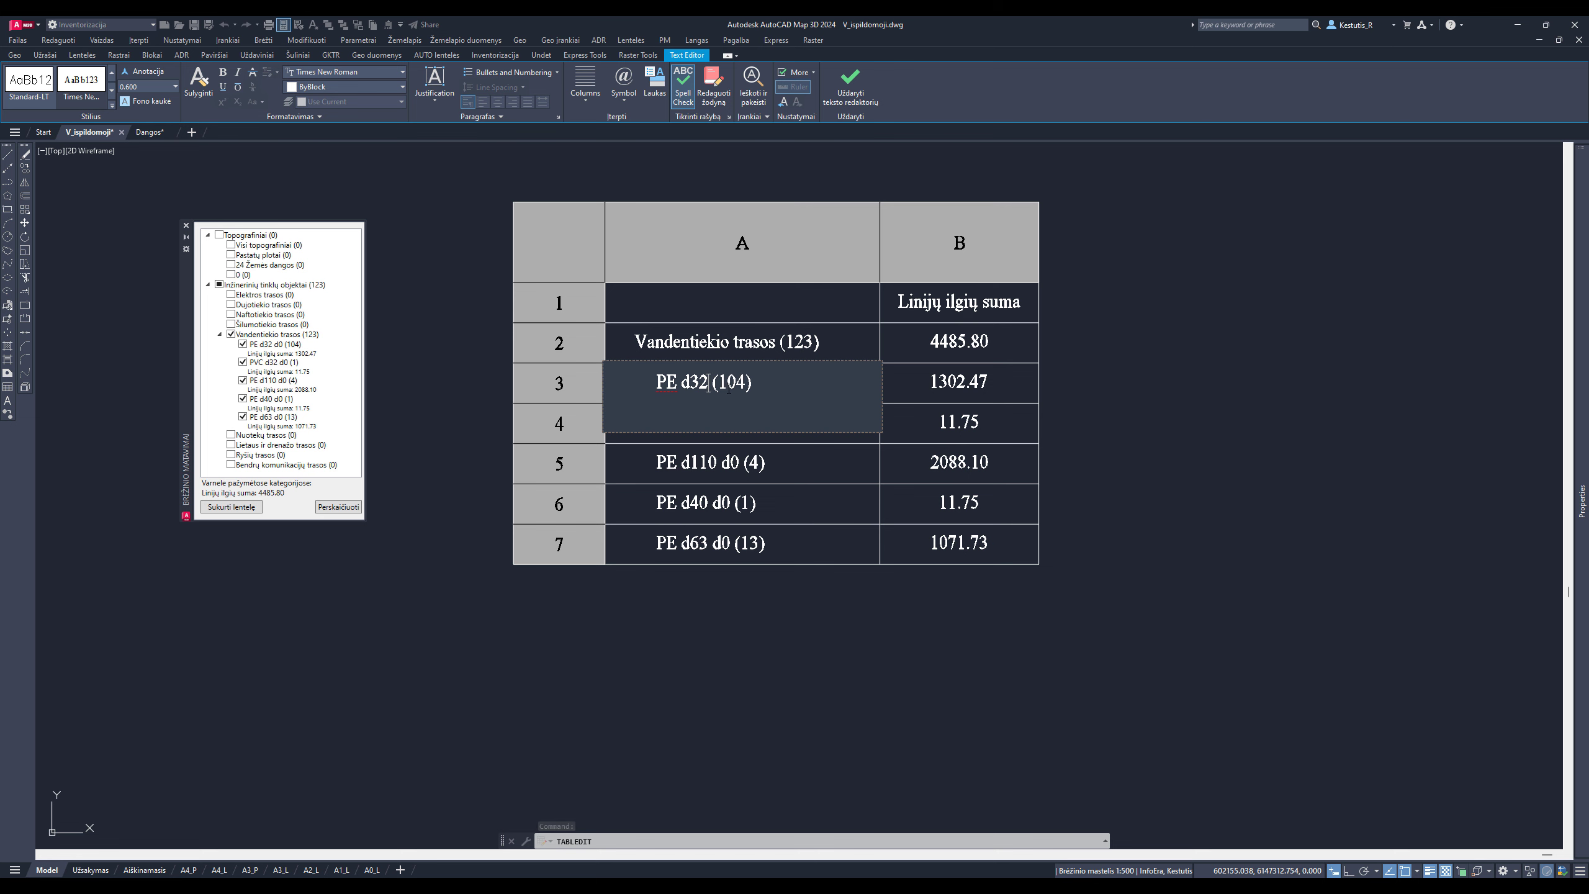
left_click(717, 435)
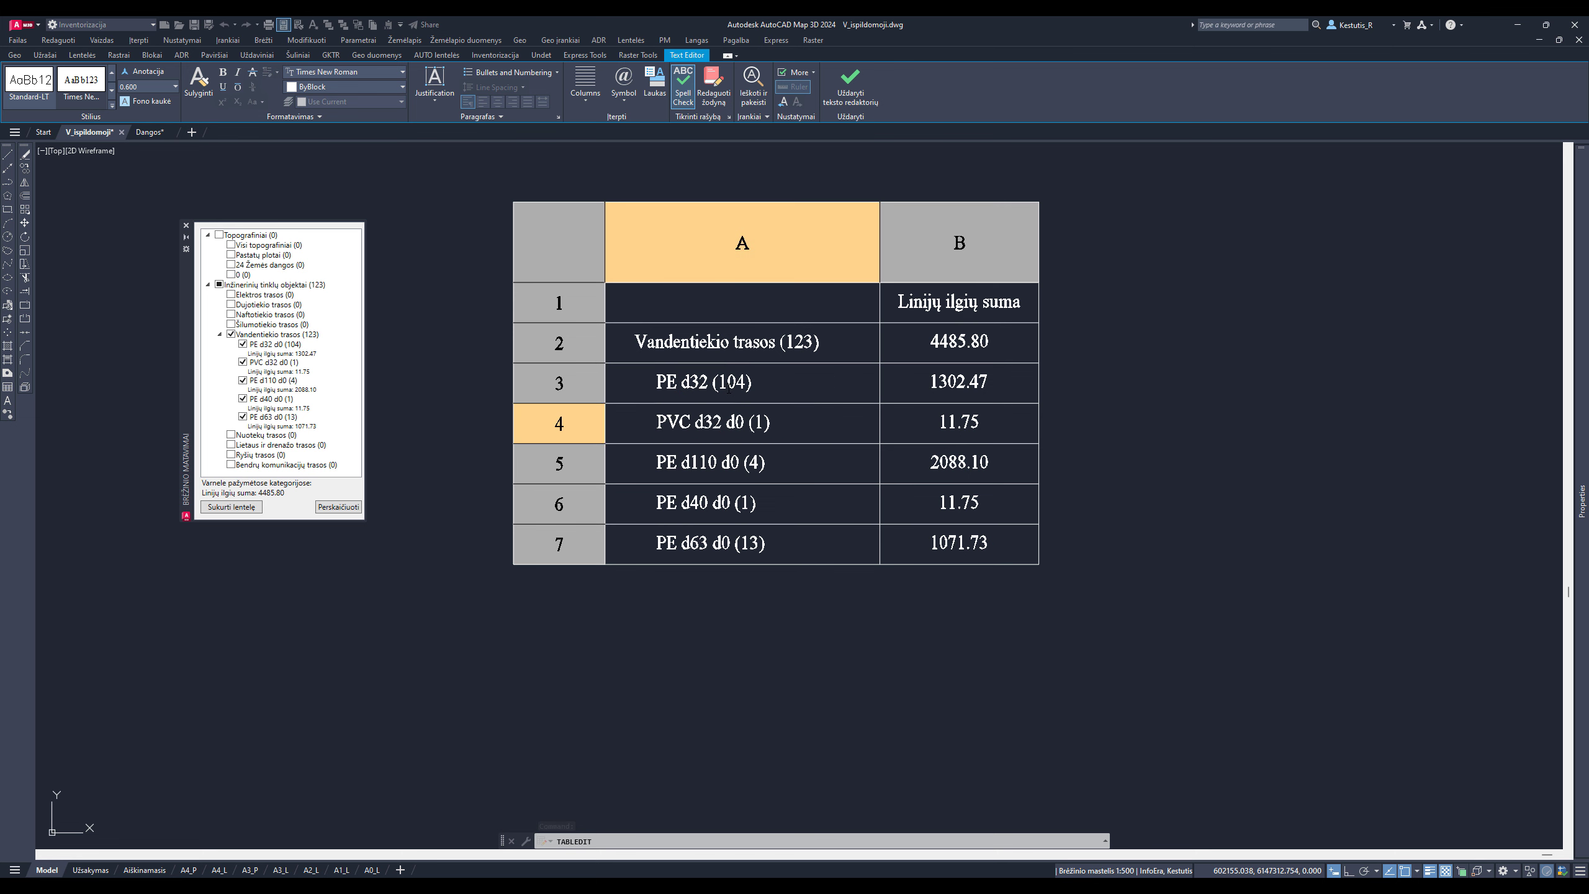
Shorten the PVC d32 d0 label to PVC d32 (1) and leave table editing
left_click(720, 425)
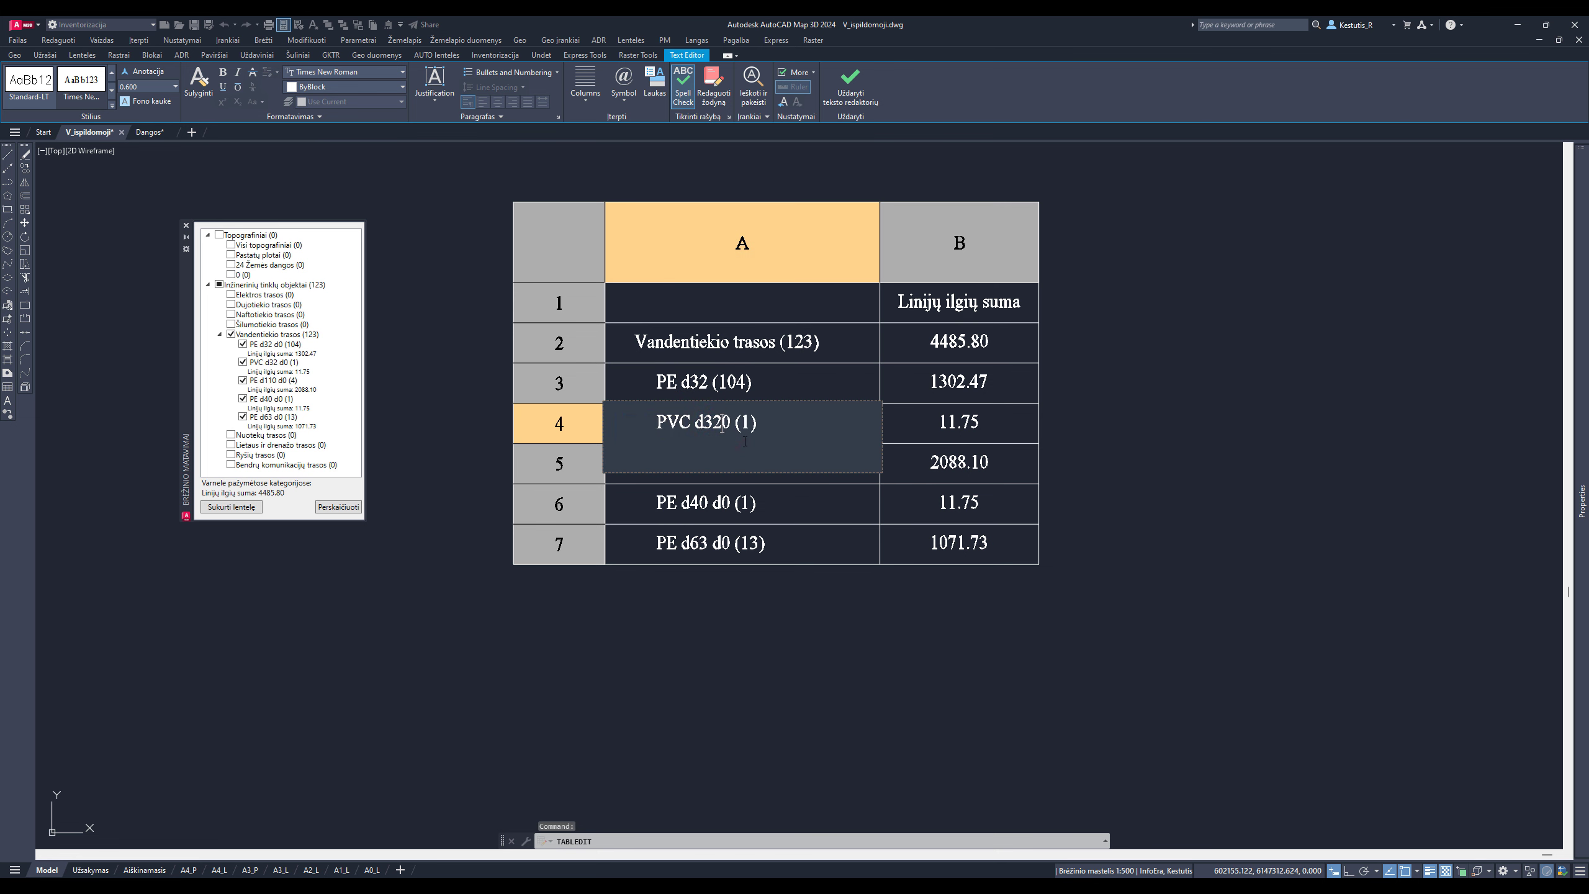
key("Return")
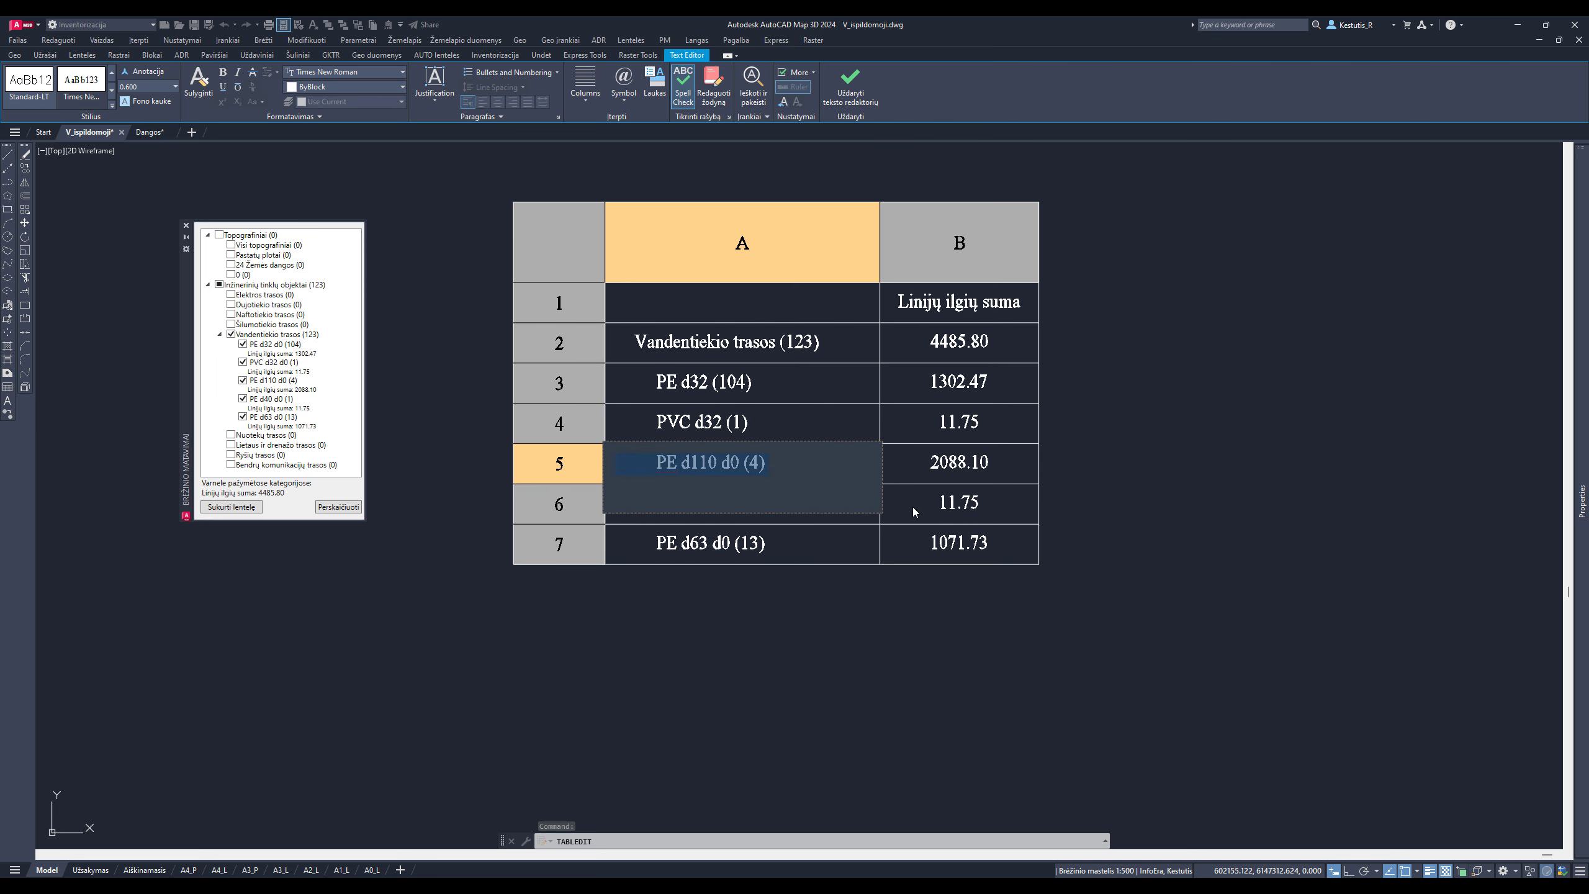
key("Escape")
key("Escape")
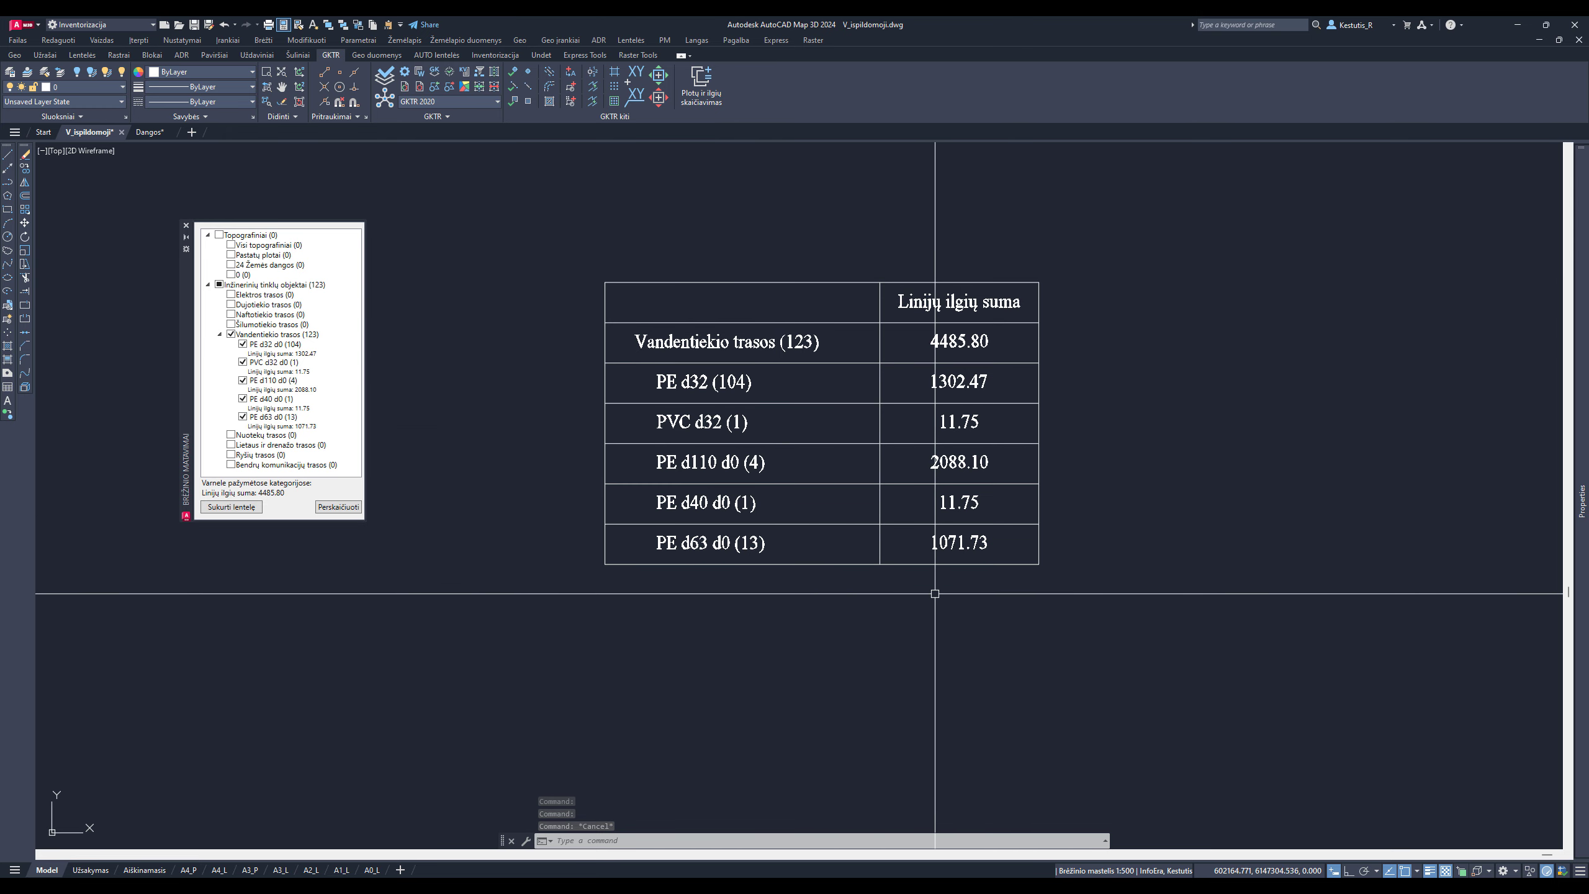
Move the length table slightly down and to the left of its original place and clear the selection
left_click(949, 621)
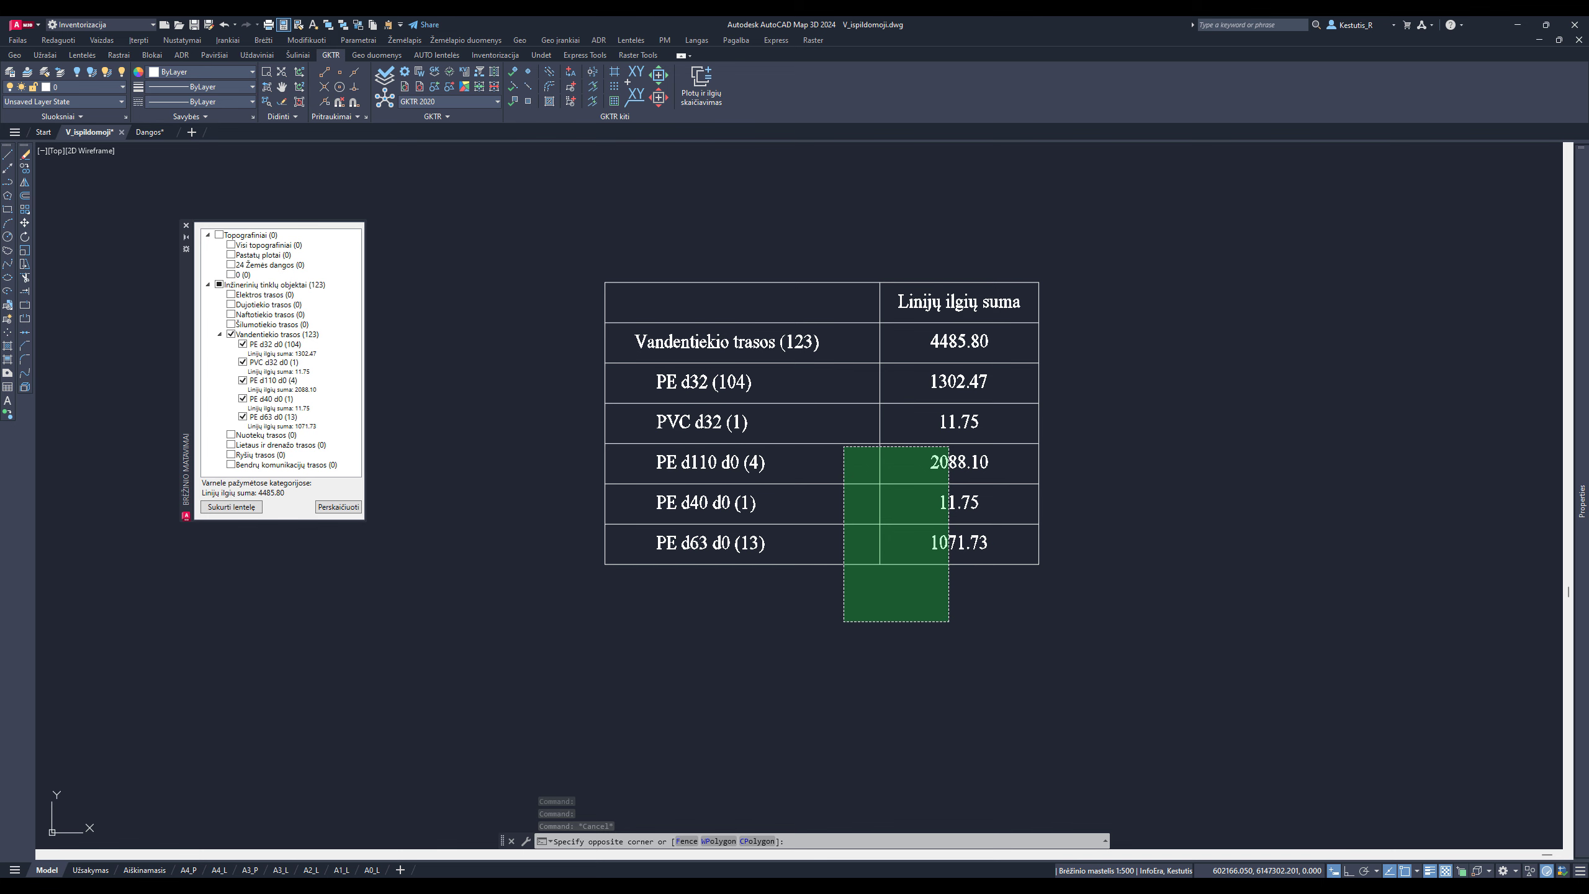
left_click(844, 446)
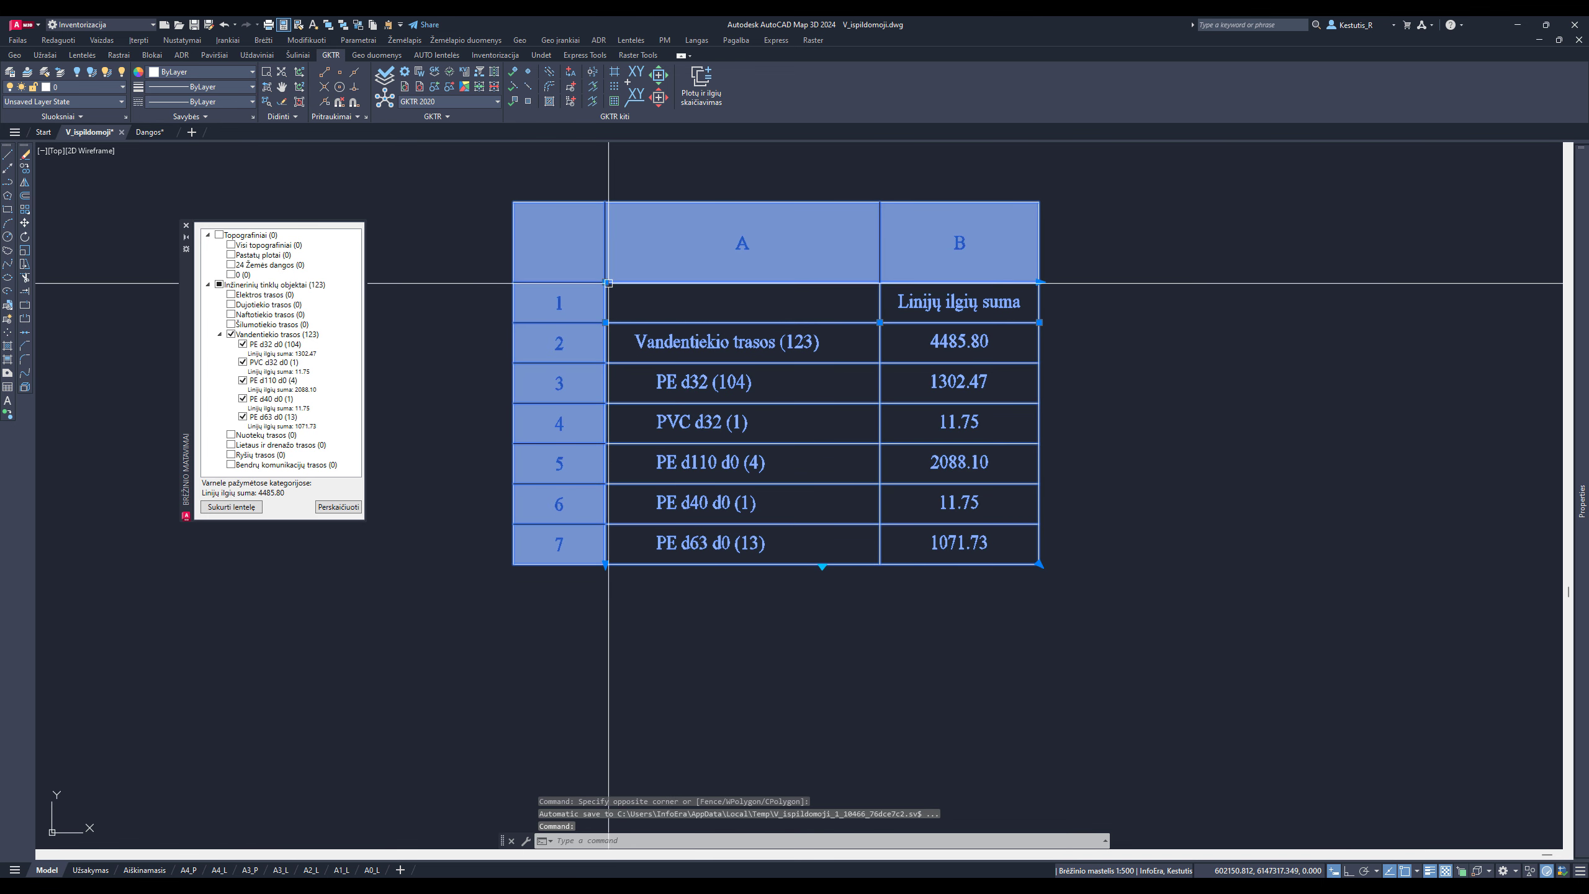
left_click_drag(609, 283, 455, 320)
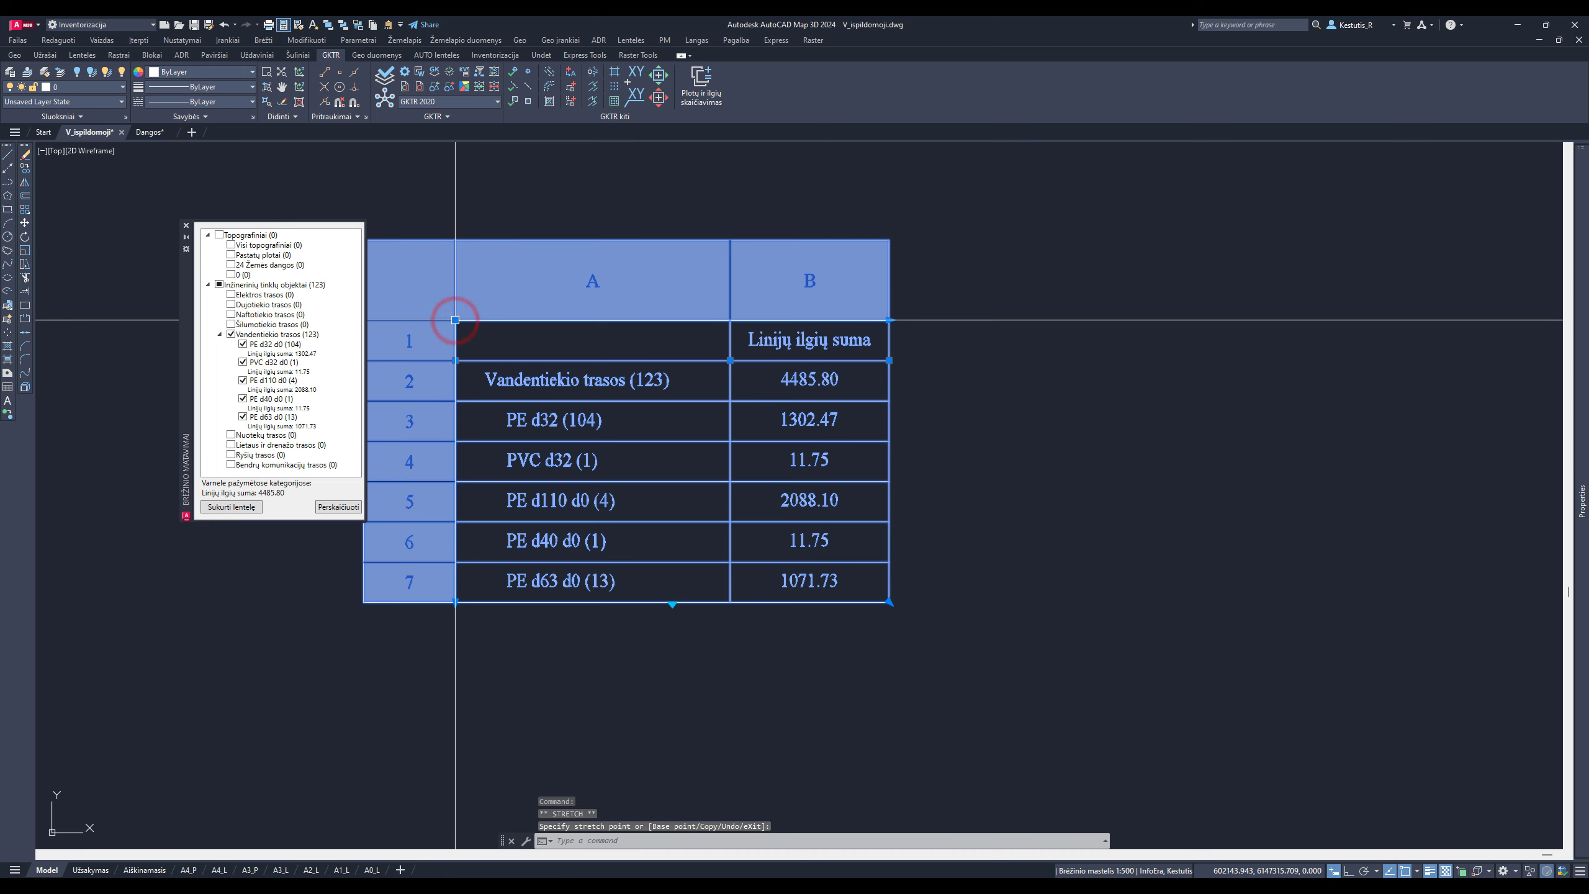
key("Escape")
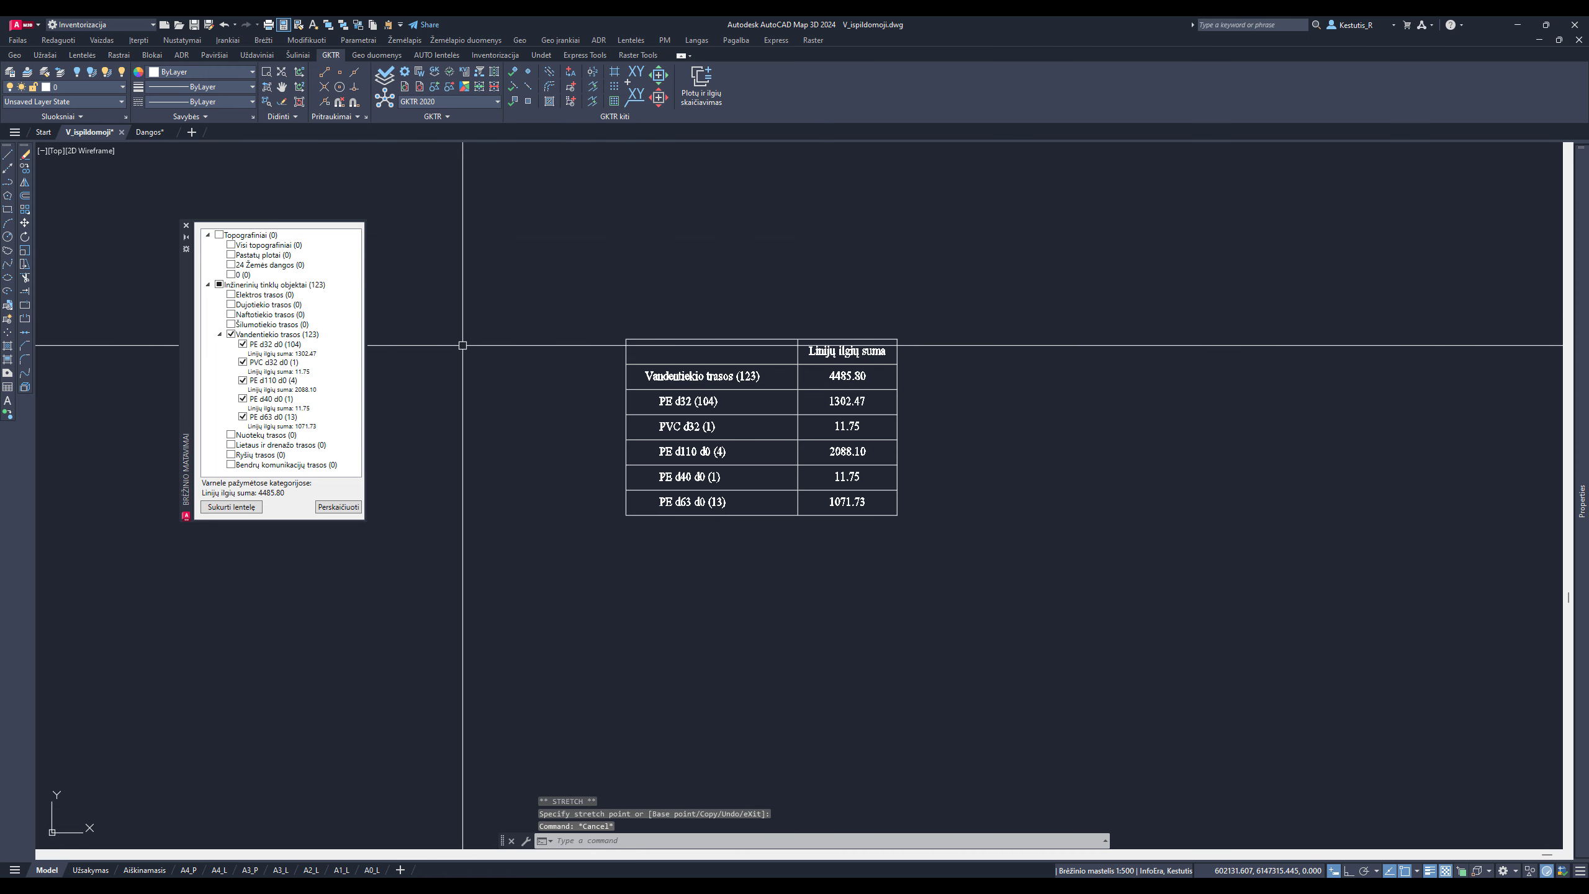
left_click(744, 510)
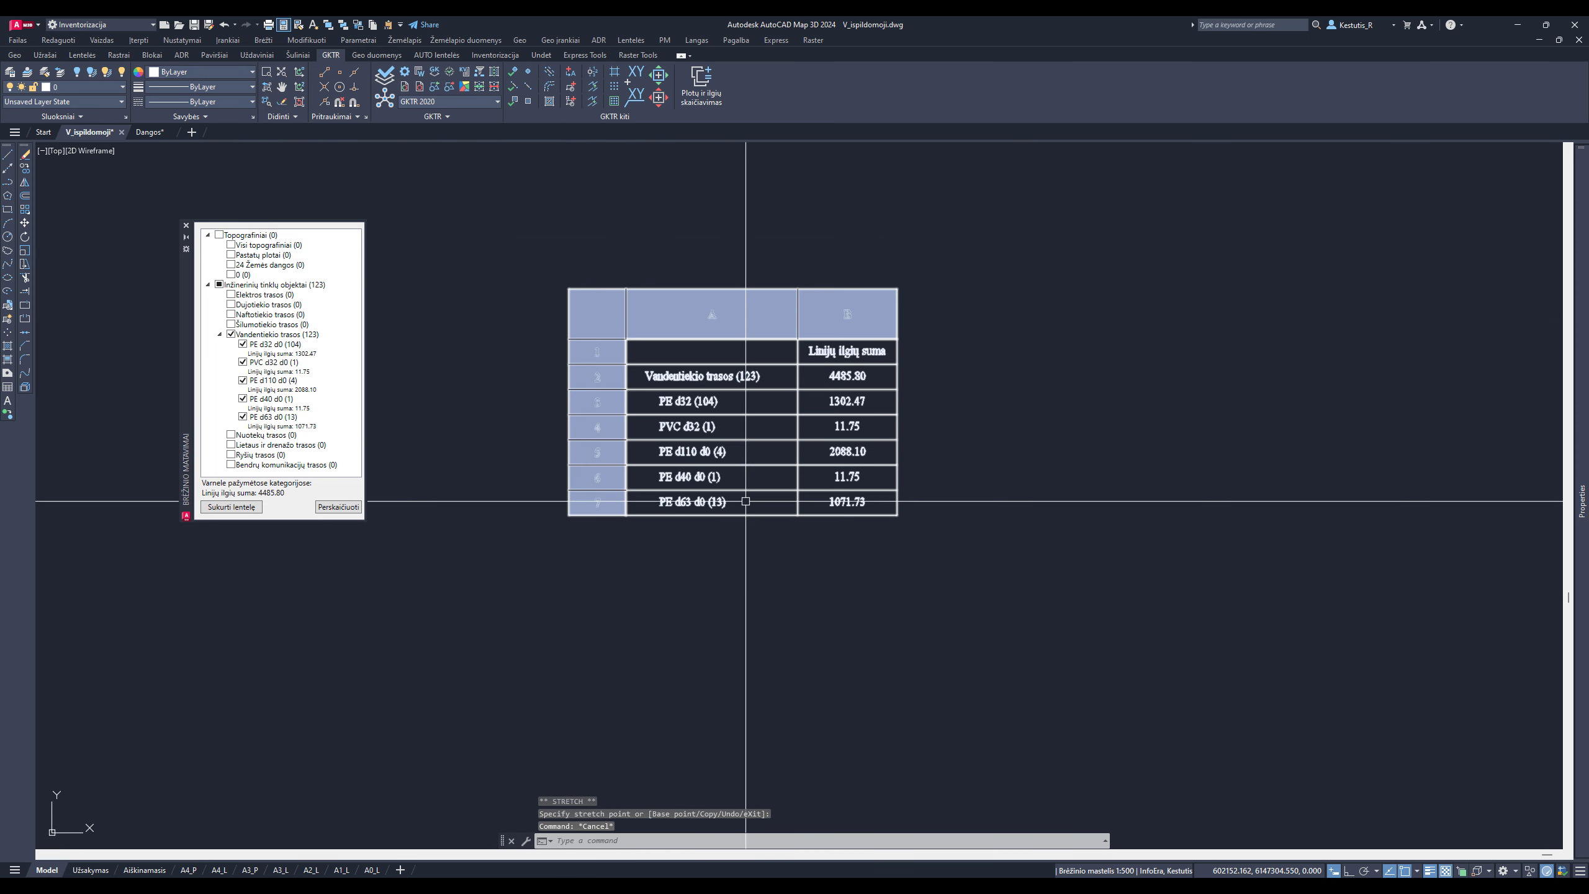
scroll(788, 525, "up", 3)
left_click(819, 284)
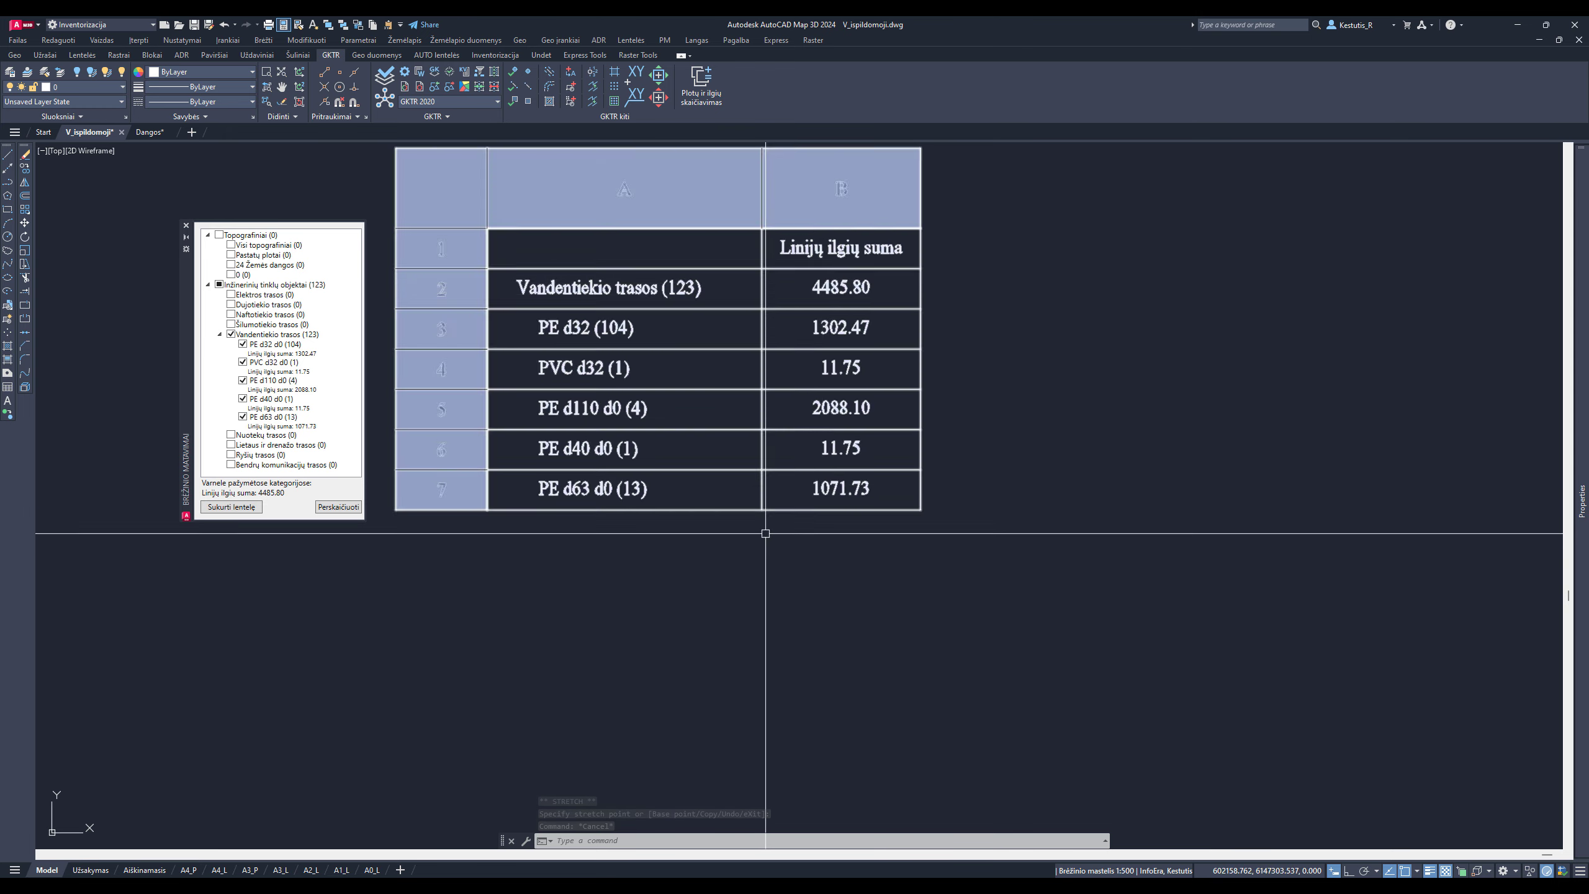
key("Escape")
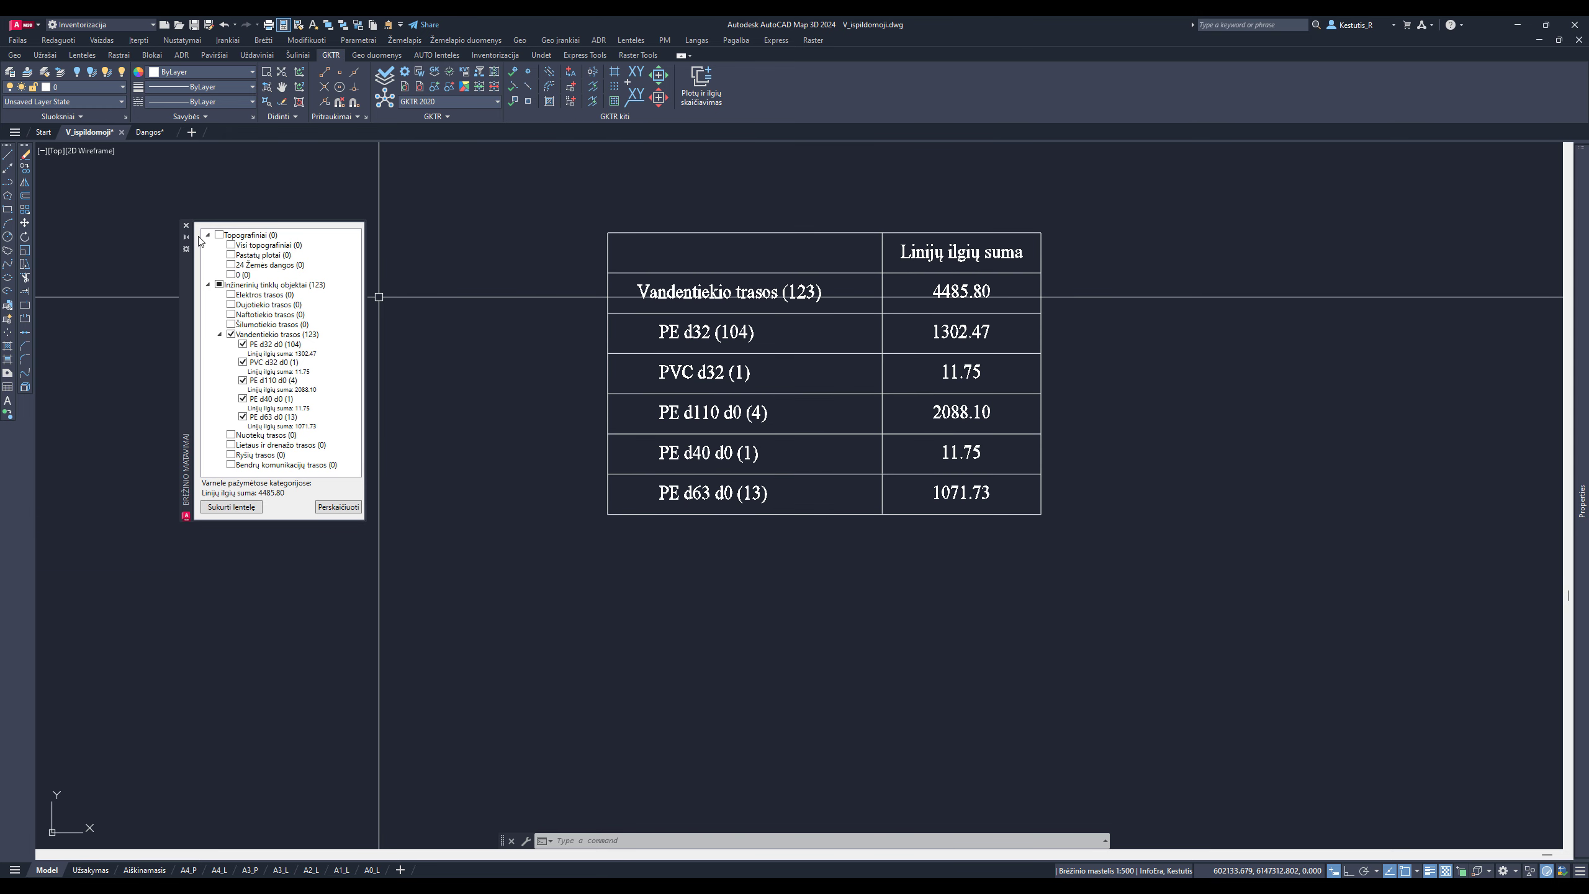
Close the drawing measurements palette and bring the whole water supply network into view
left_click(187, 225)
key("Escape")
key("Escape")
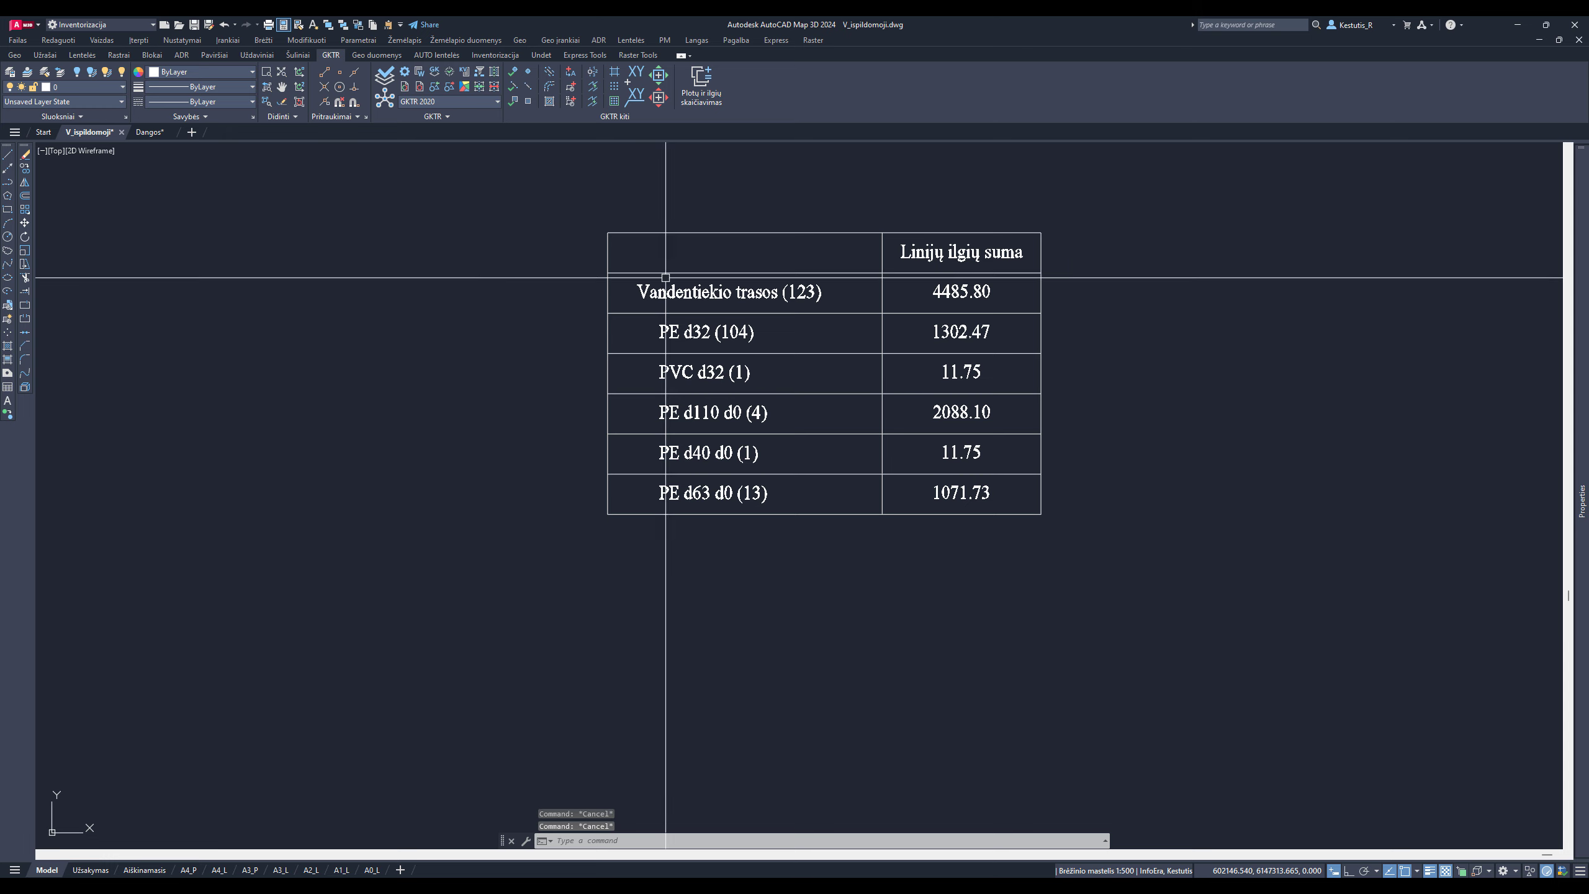
middle_click_drag(666, 278, 625, 329)
scroll(625, 328, "down", 5)
scroll(681, 394, "up", 3)
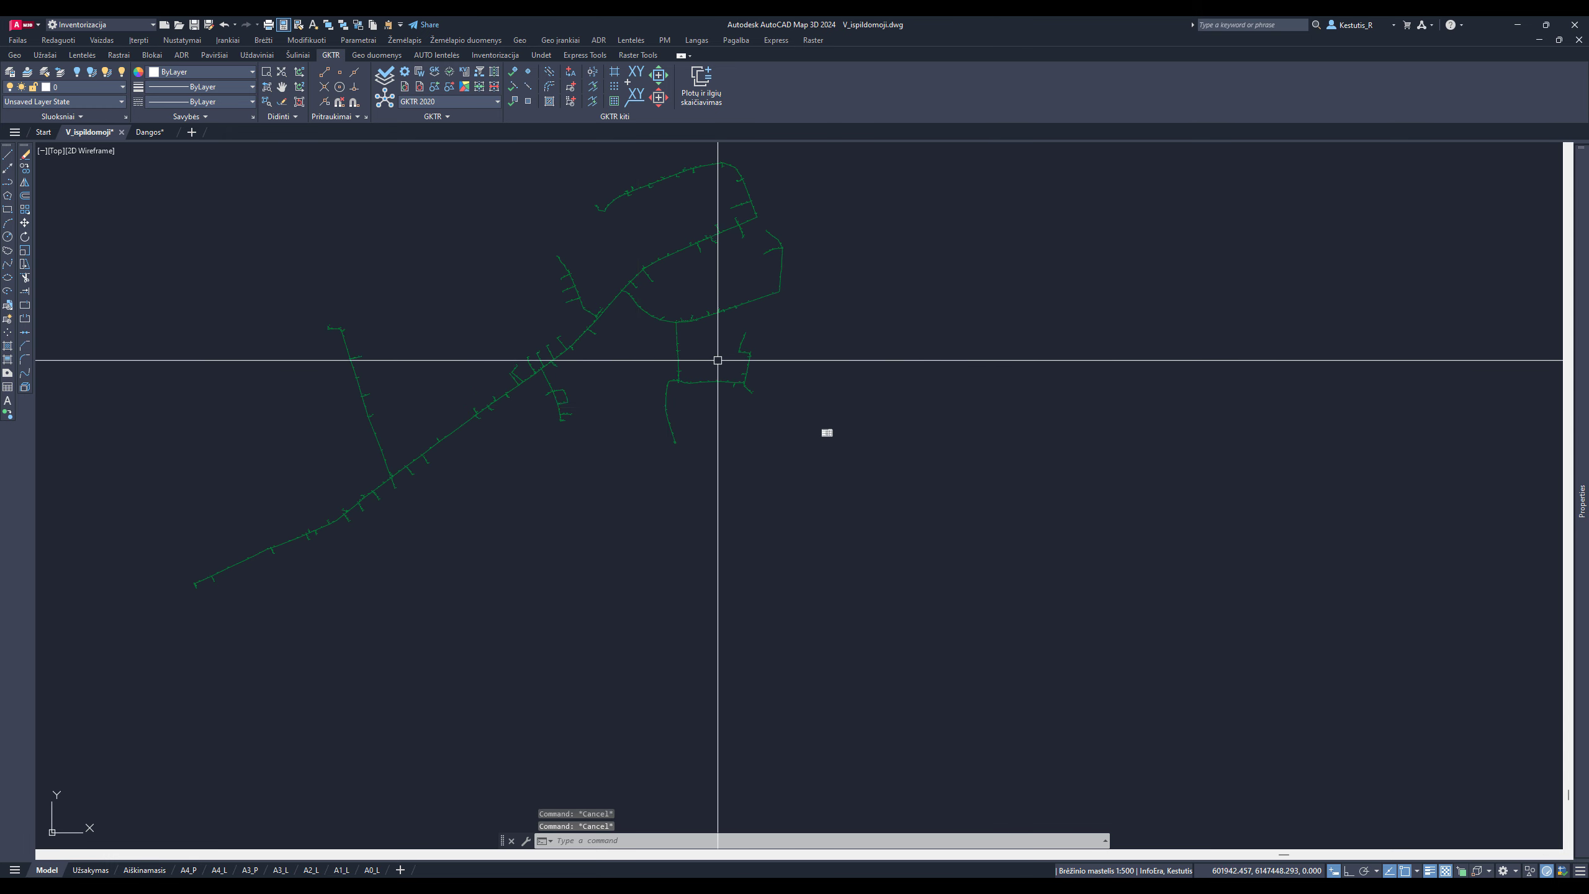
mouse_move(720, 355)
middle_mouse_down()
mouse_move(731, 472)
mouse_move(762, 503)
middle_mouse_up()
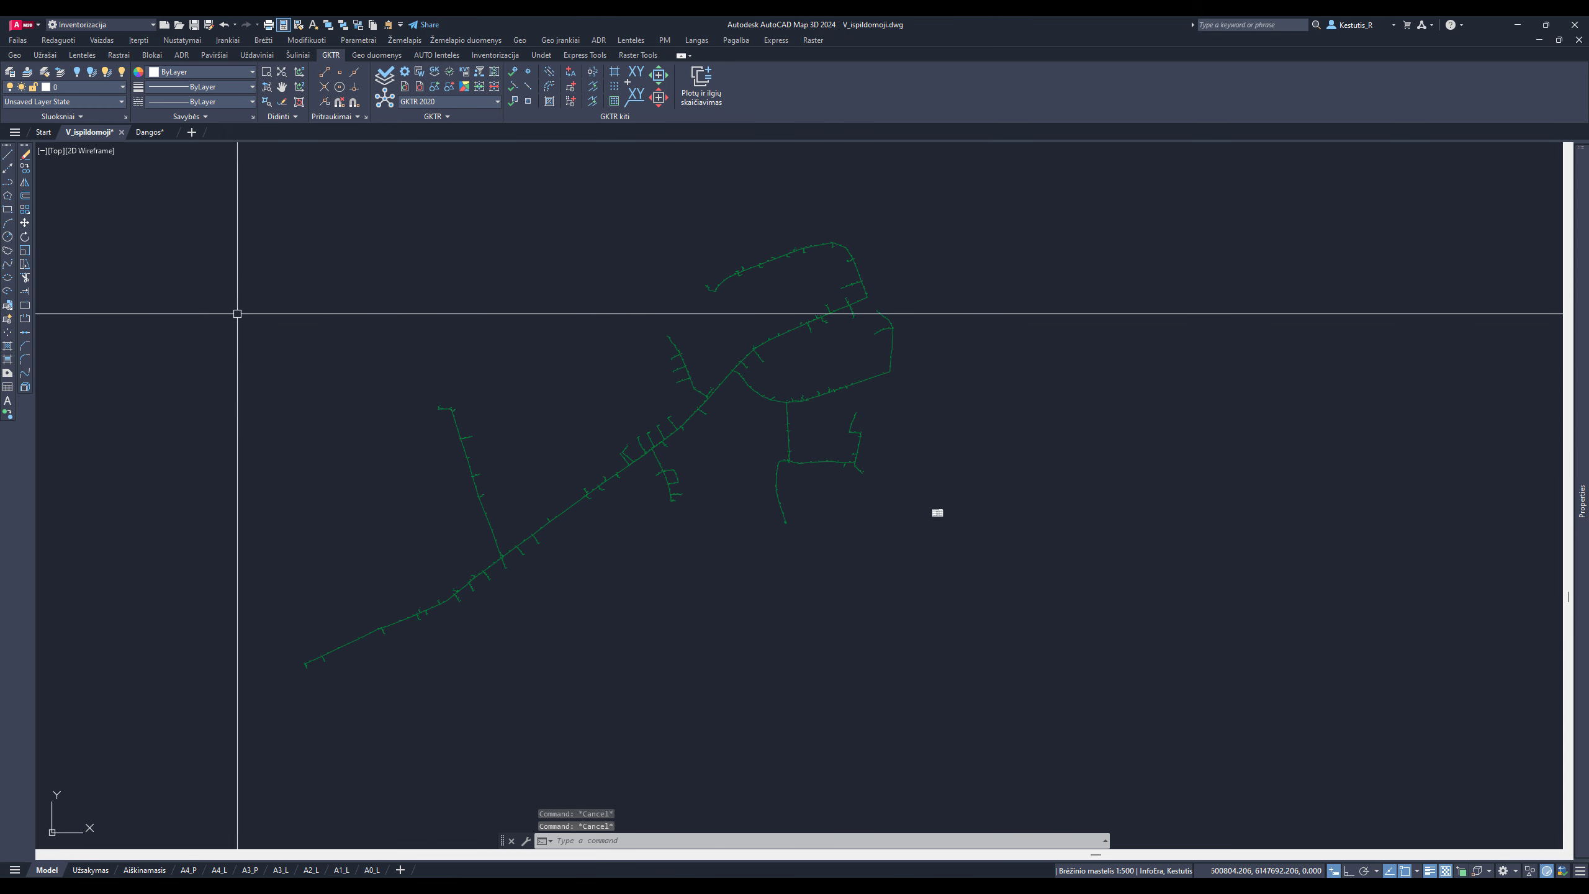
Switch to the Dangos drawing and inspect the properties of the cross-patterned hatch at the road's northern end
left_click(150, 132)
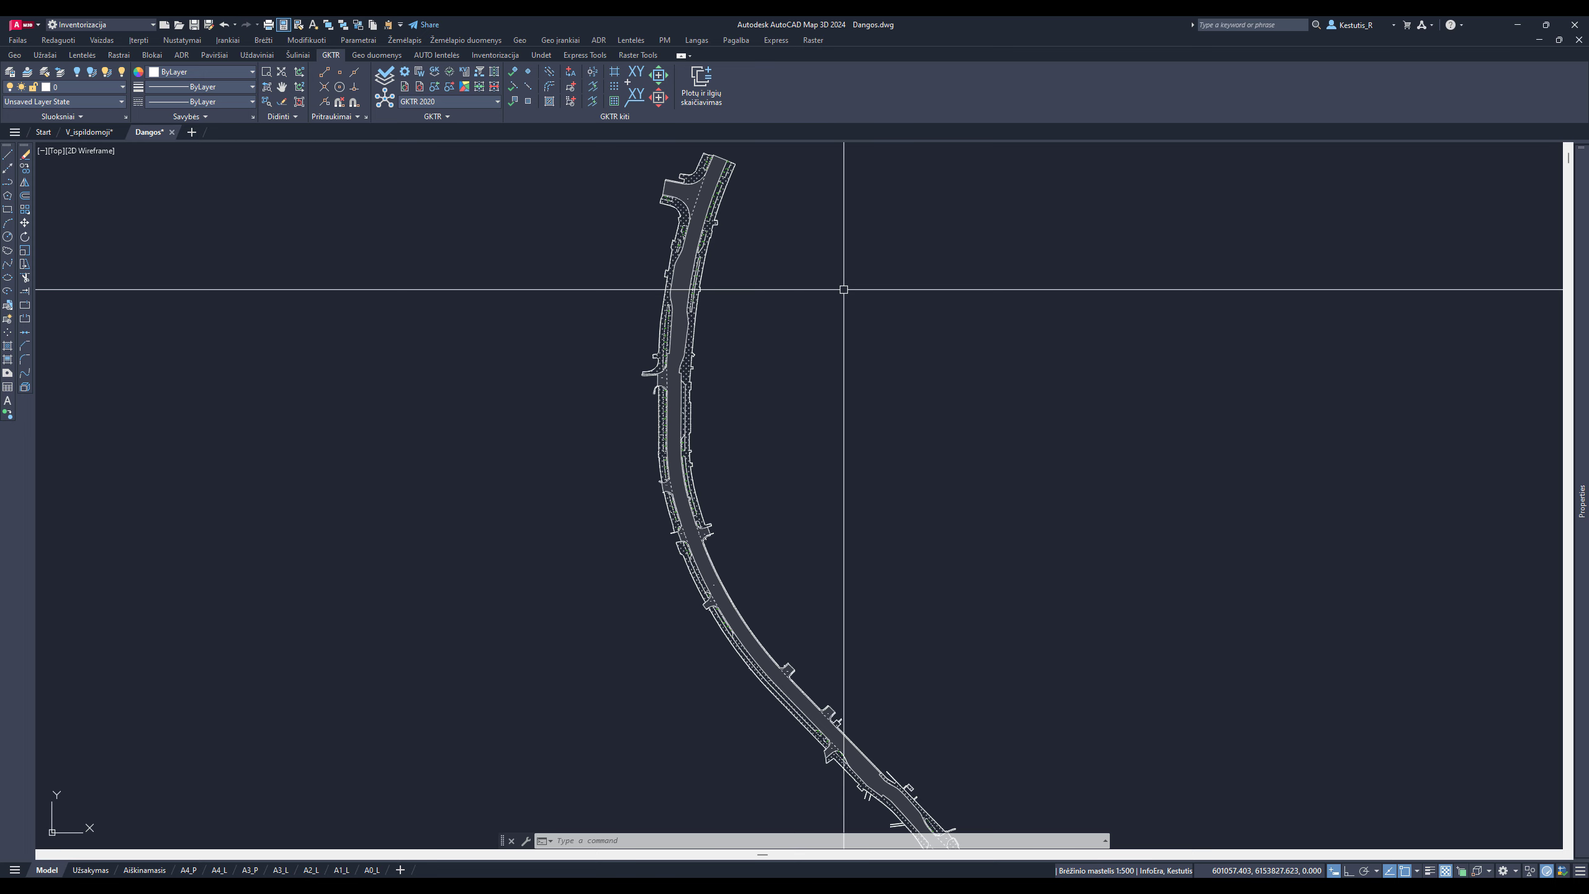
scroll(700, 154, "up", 5)
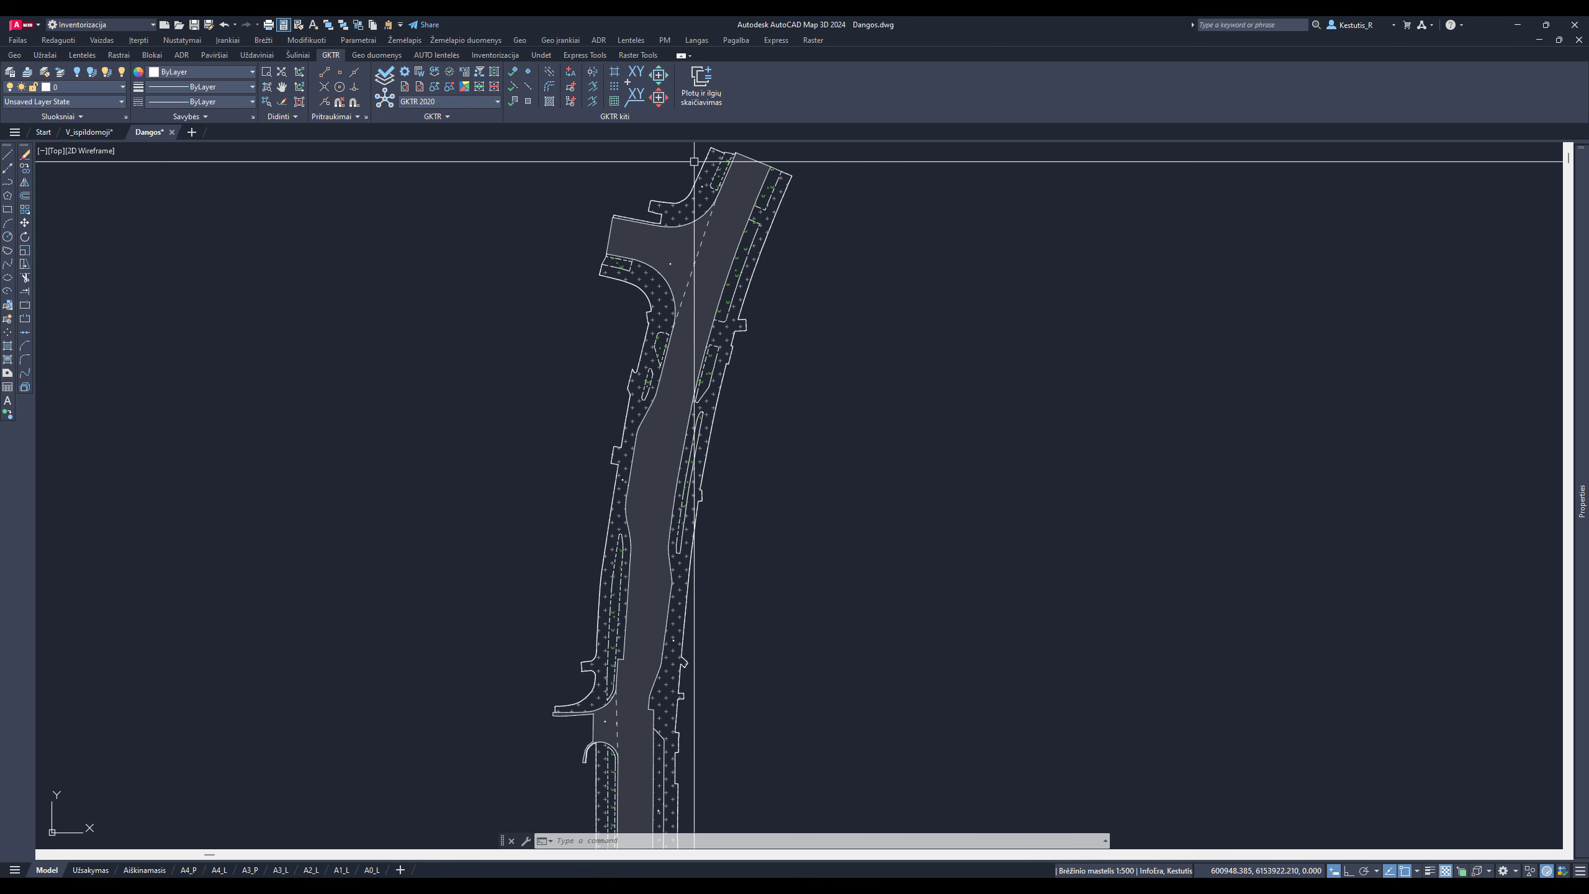
scroll(691, 221, "down", 3)
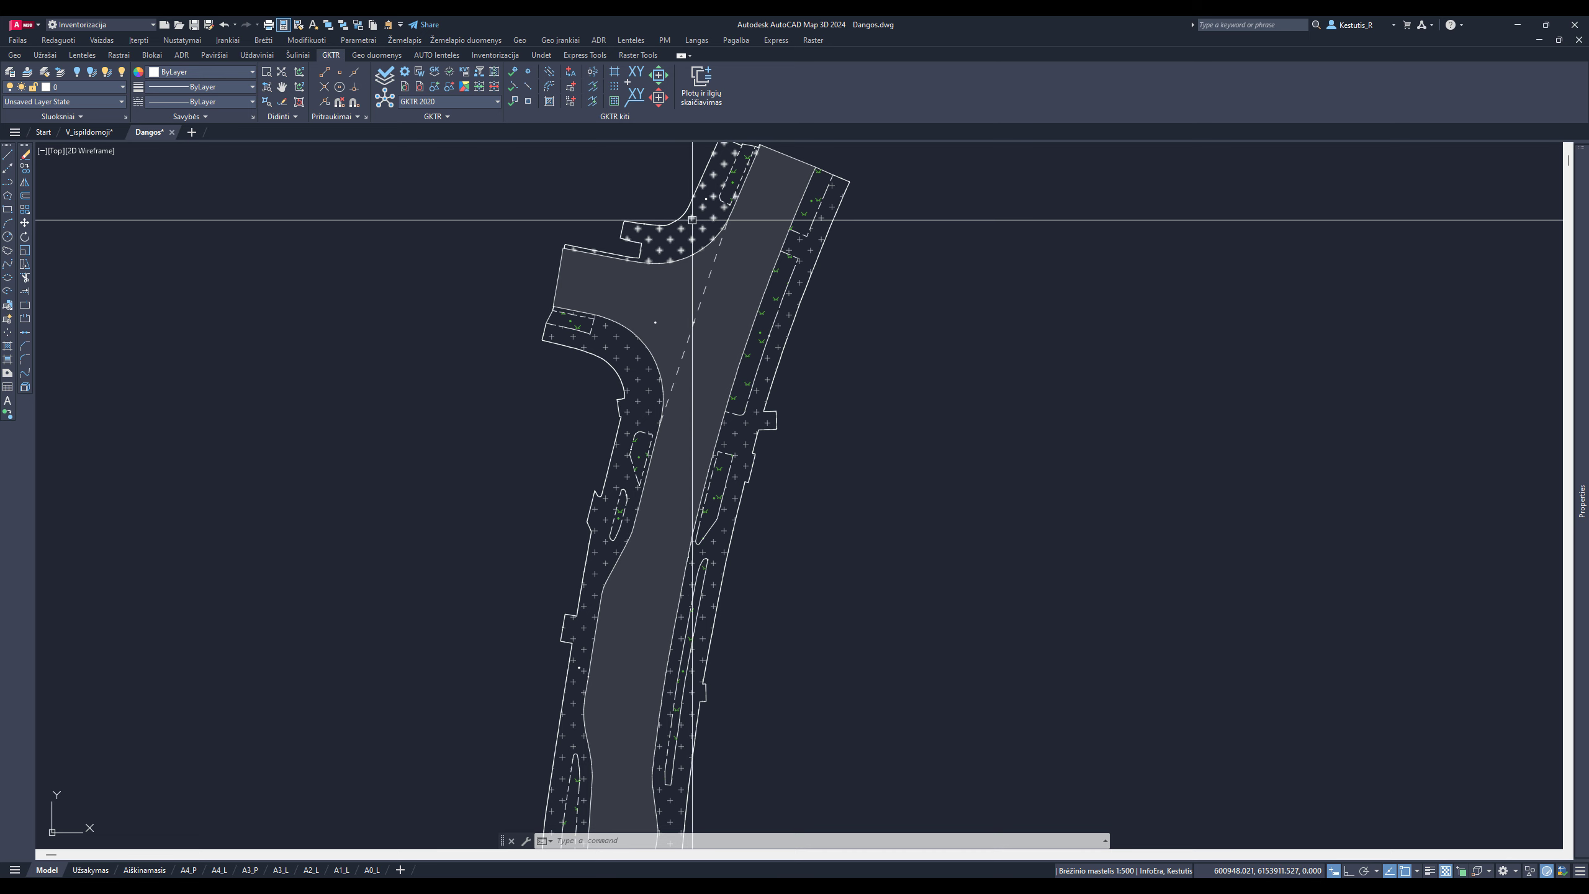
left_click(689, 222)
scroll(563, 375, "down", 2)
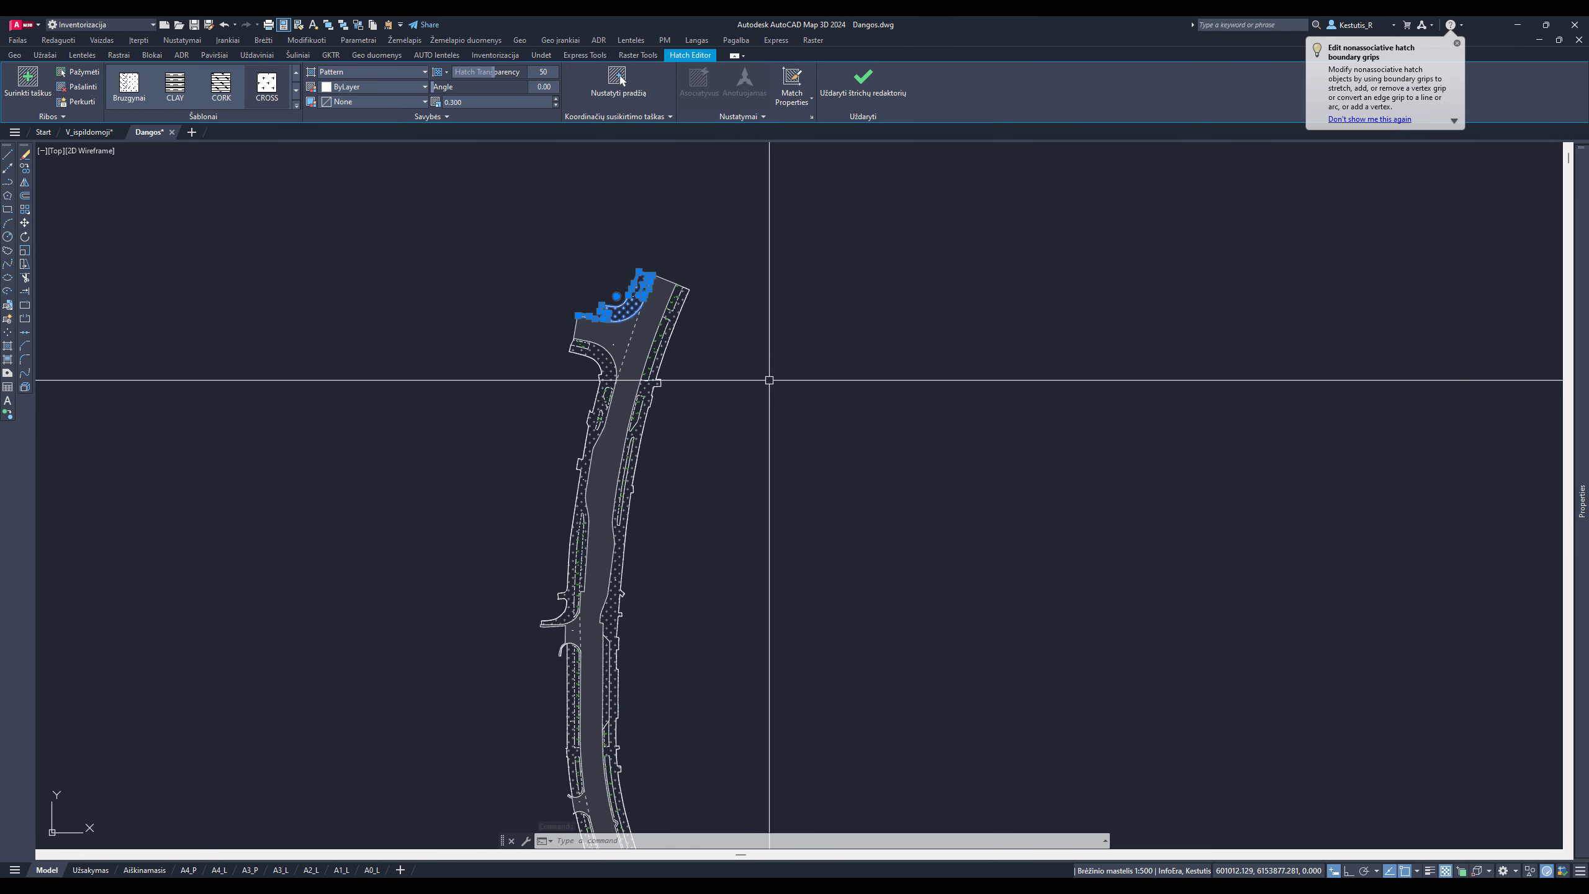
mouse_move(1581, 550)
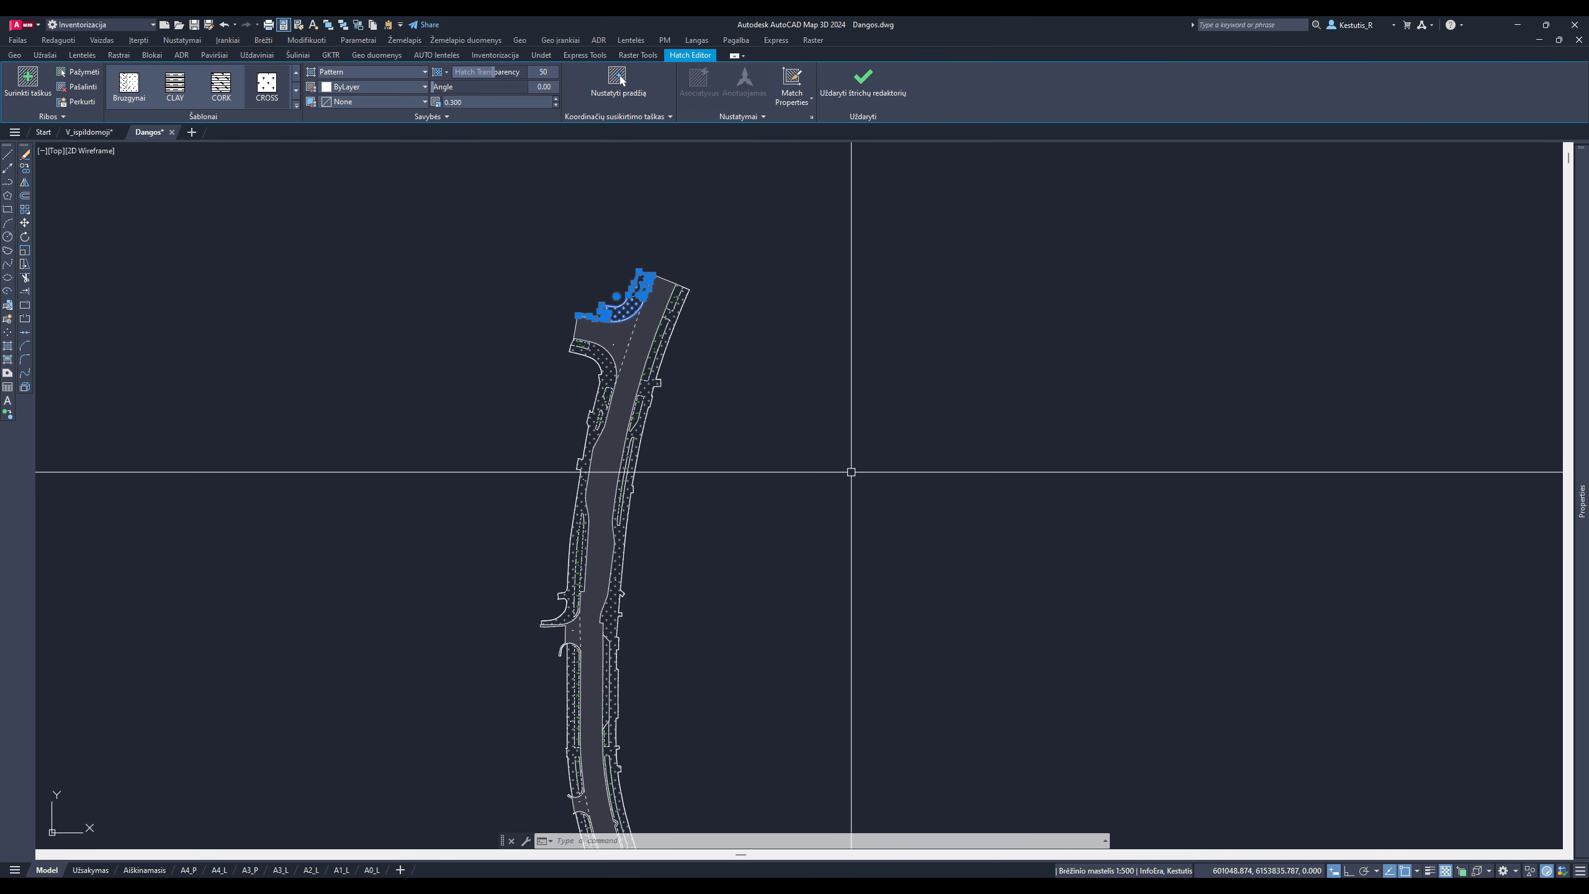
key("Escape")
key("Escape")
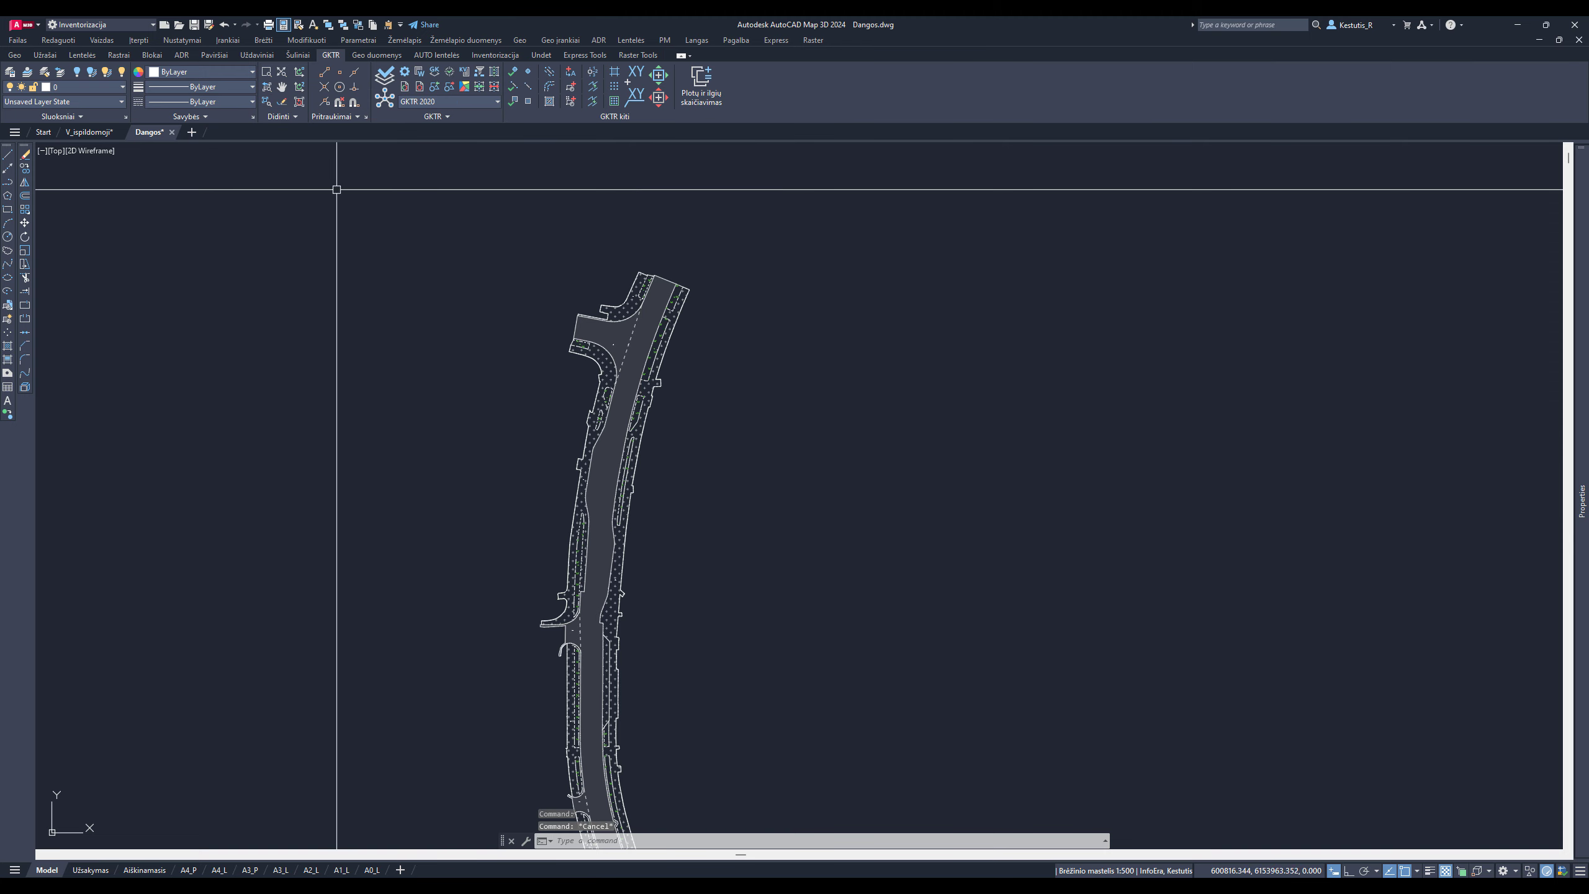
Open the area and length calculation palette, enlarge it, and recalculate the measurements for the Dangos drawing
left_click(700, 83)
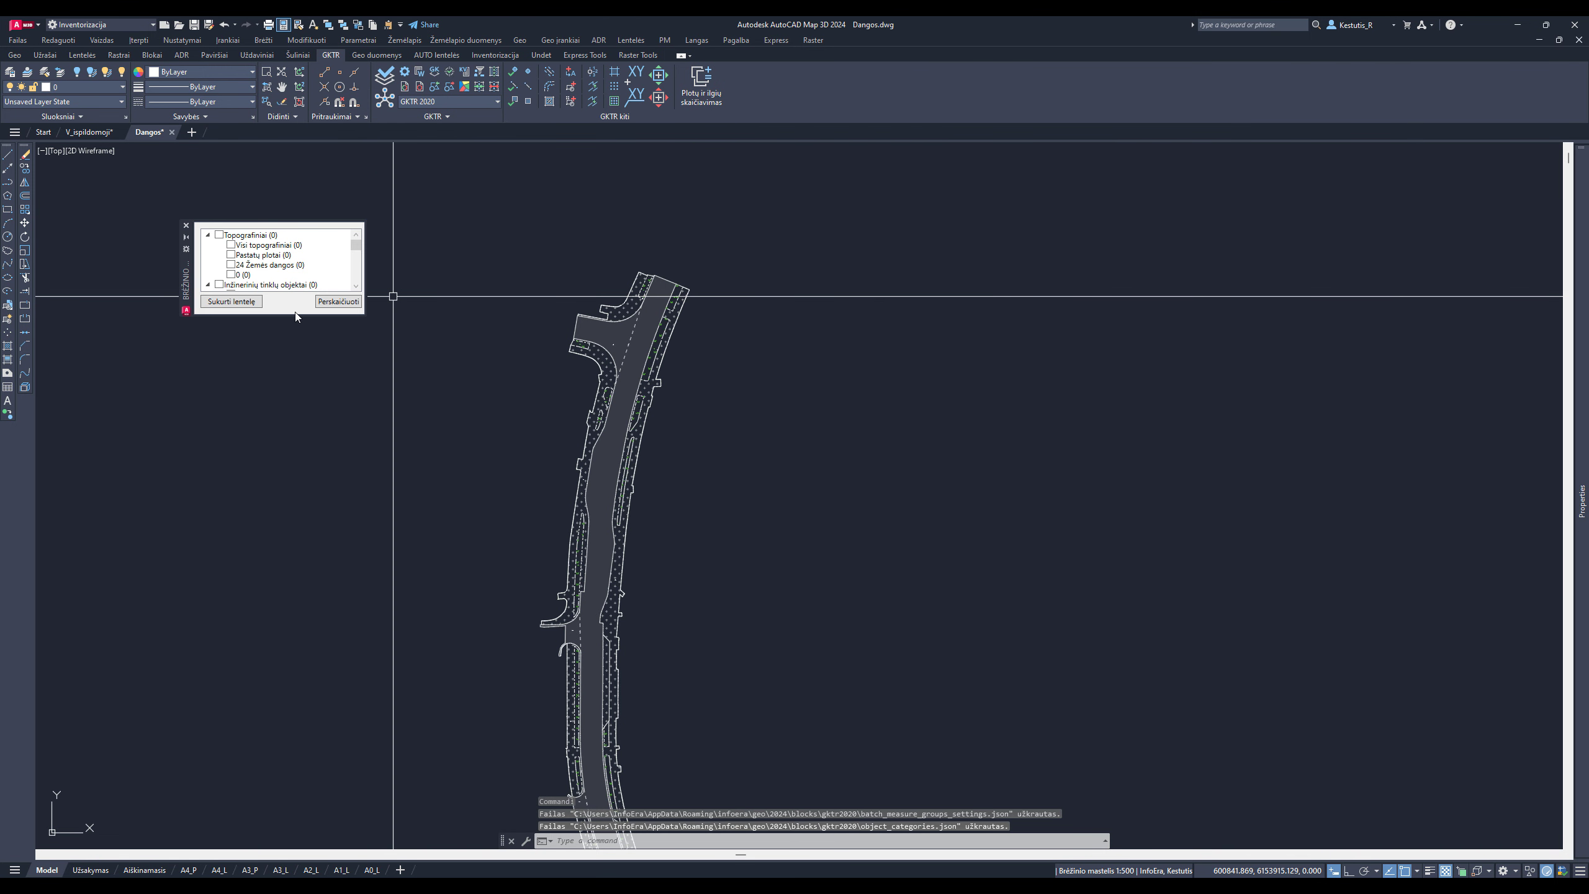
left_click_drag(298, 316, 330, 493)
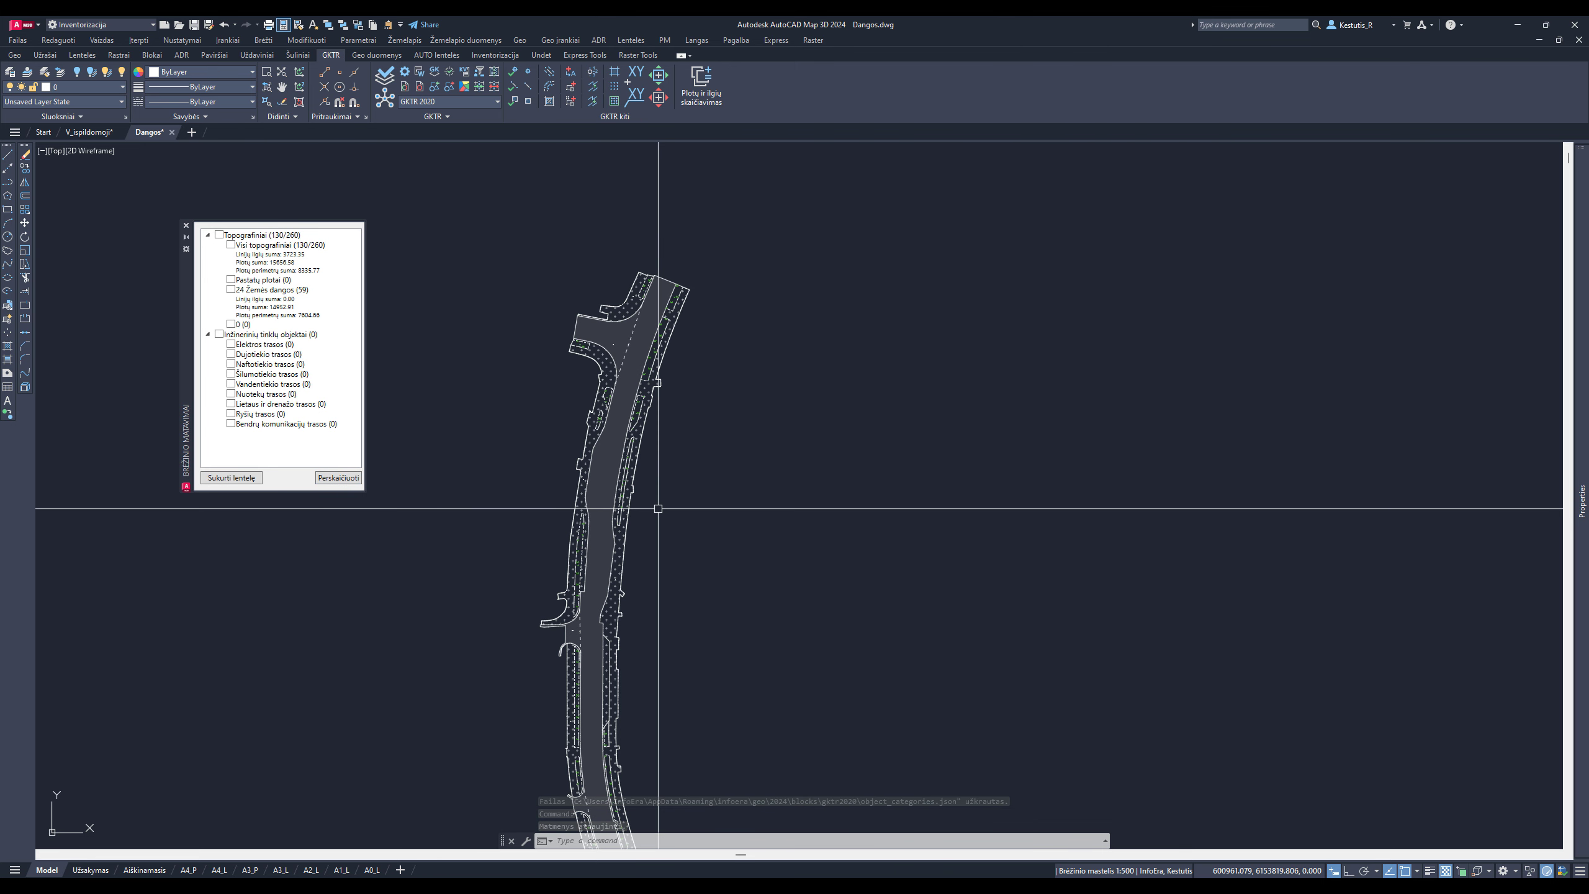
Look up the signs of the 24 Žemės dangos group in the area sign library
left_click(510, 86)
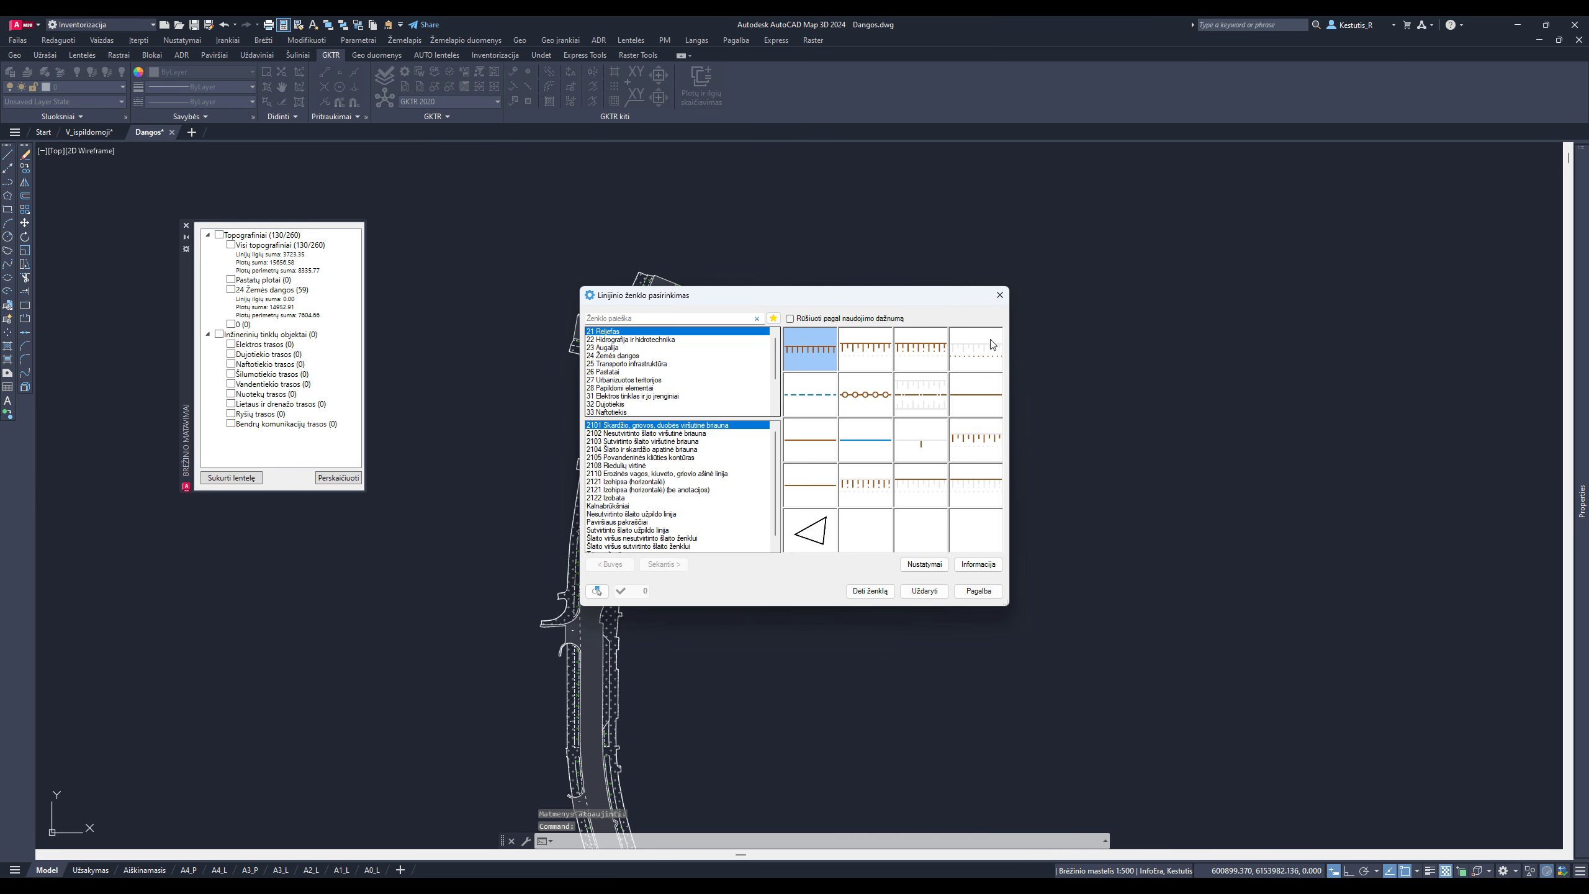
key("Escape")
left_click(513, 95)
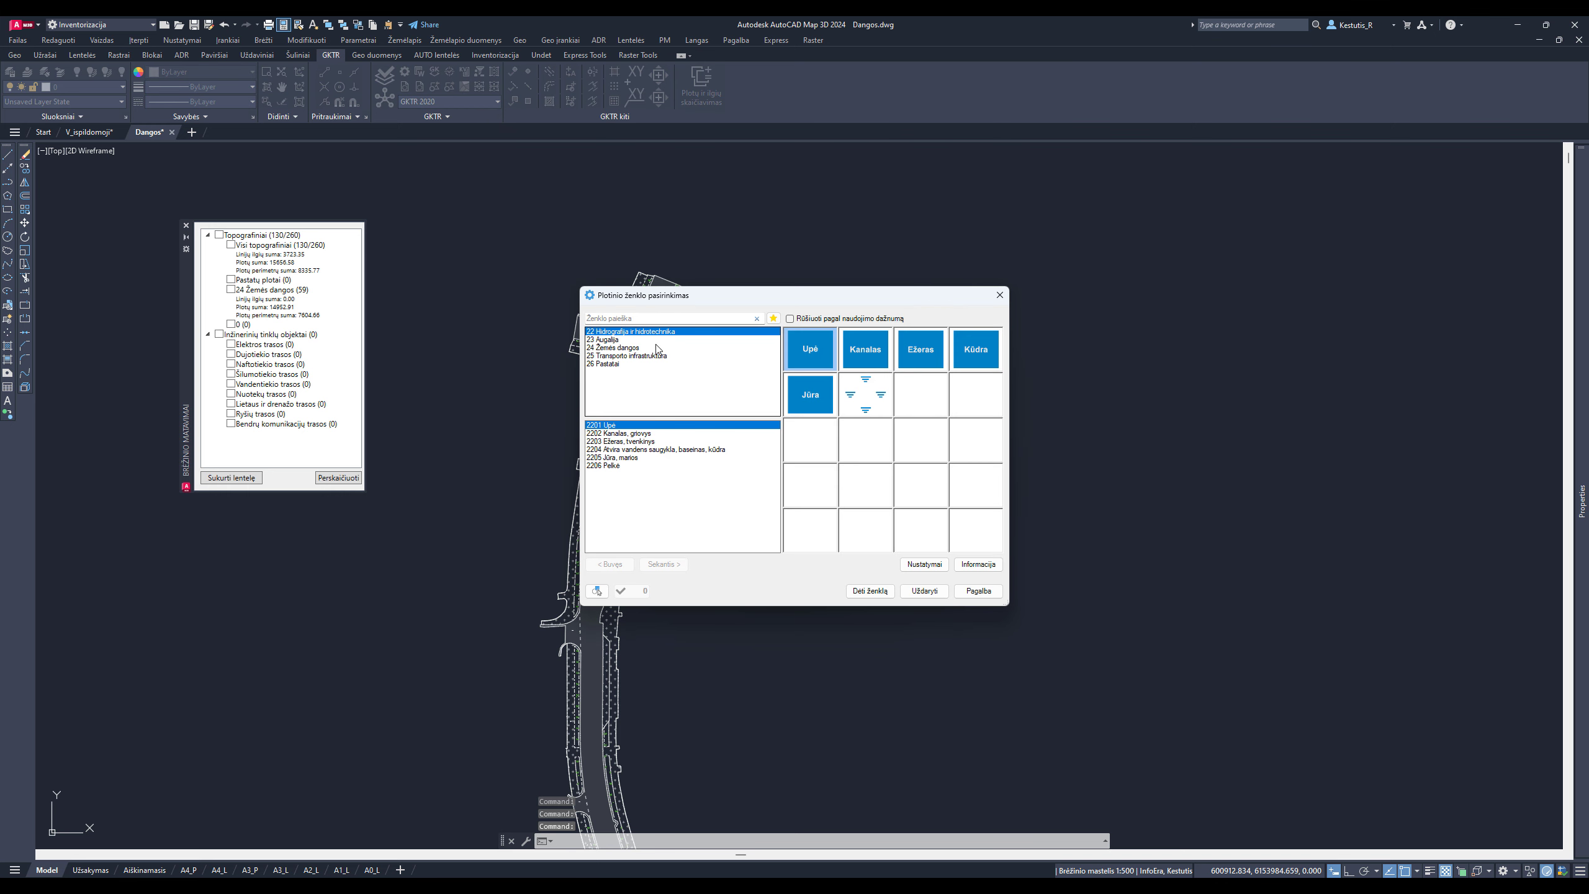
left_click(626, 348)
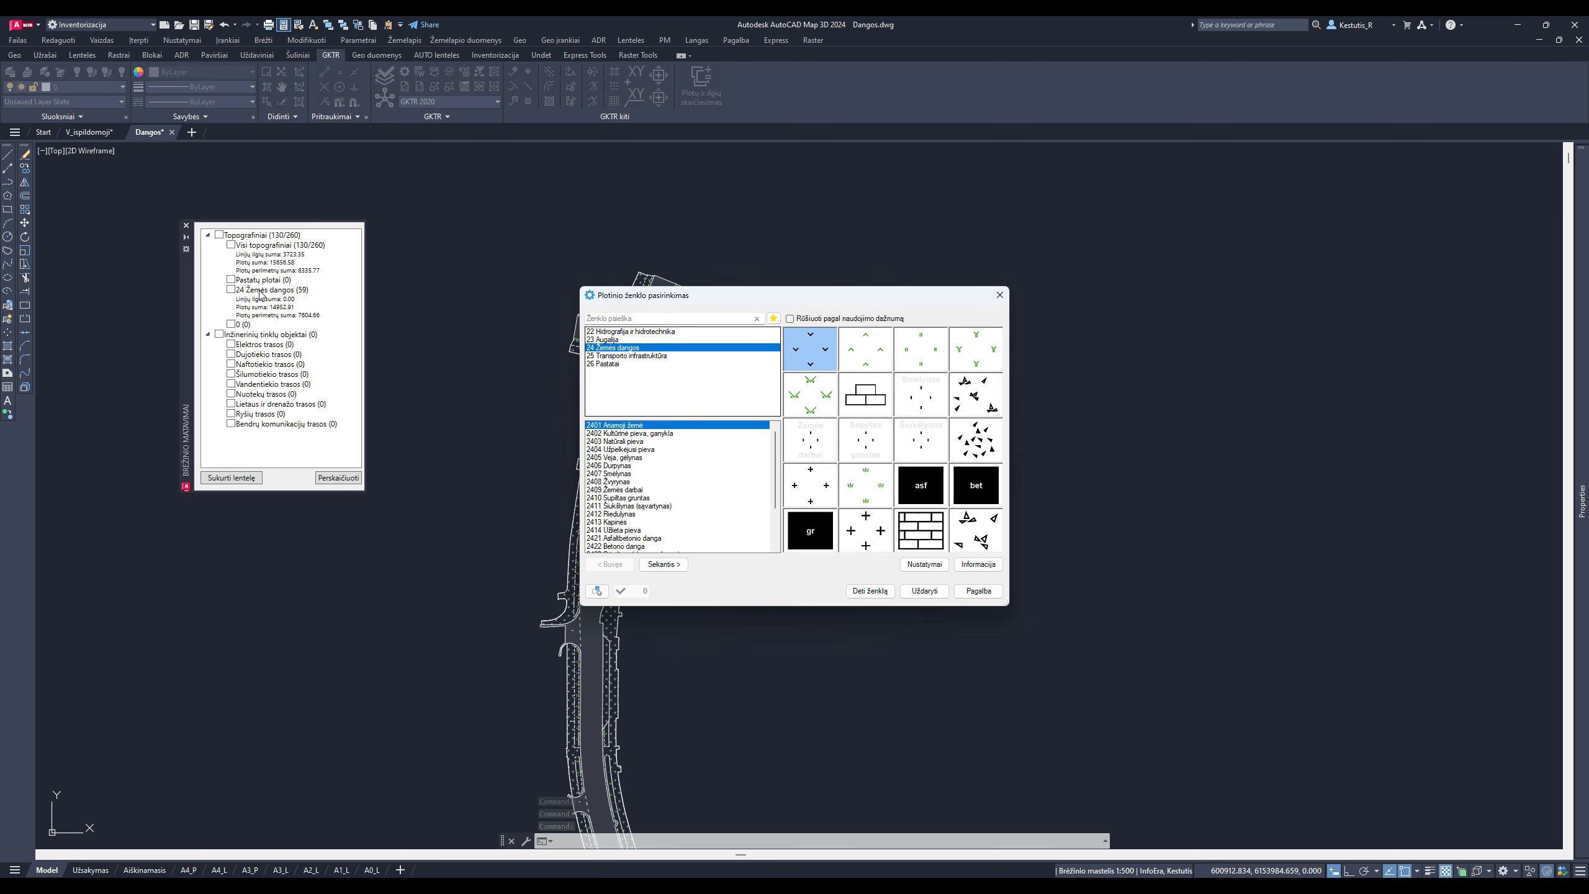
left_click(1001, 295)
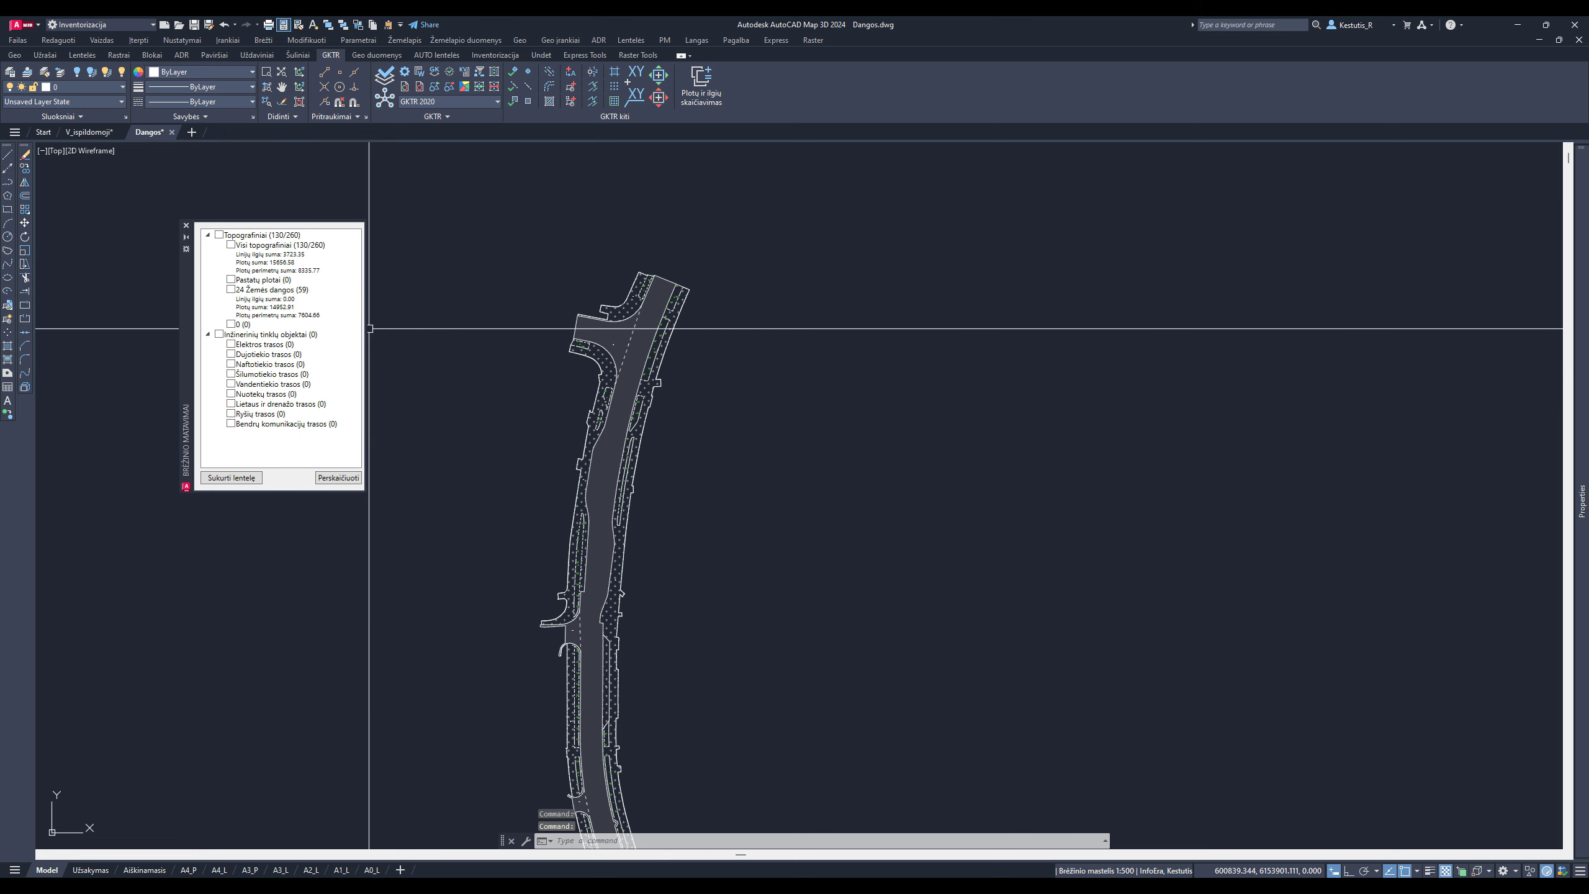
Inspect the properties of the contour lines bounding the road surfaces at its northern end
scroll(621, 238, "up", 2)
scroll(631, 270, "up", 3)
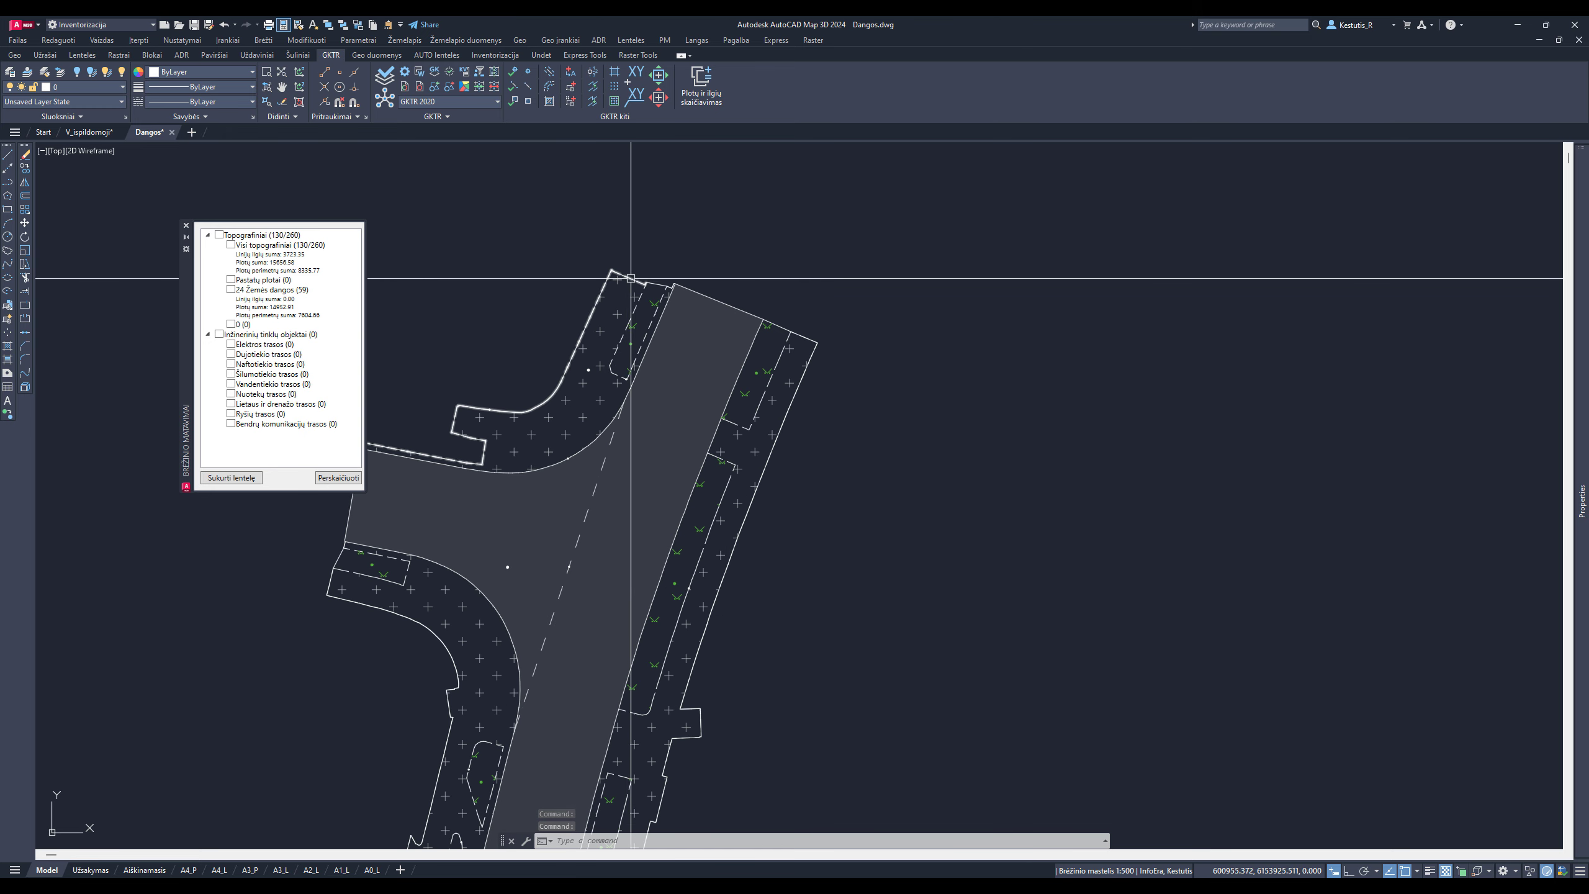
left_click(628, 276)
key("Escape")
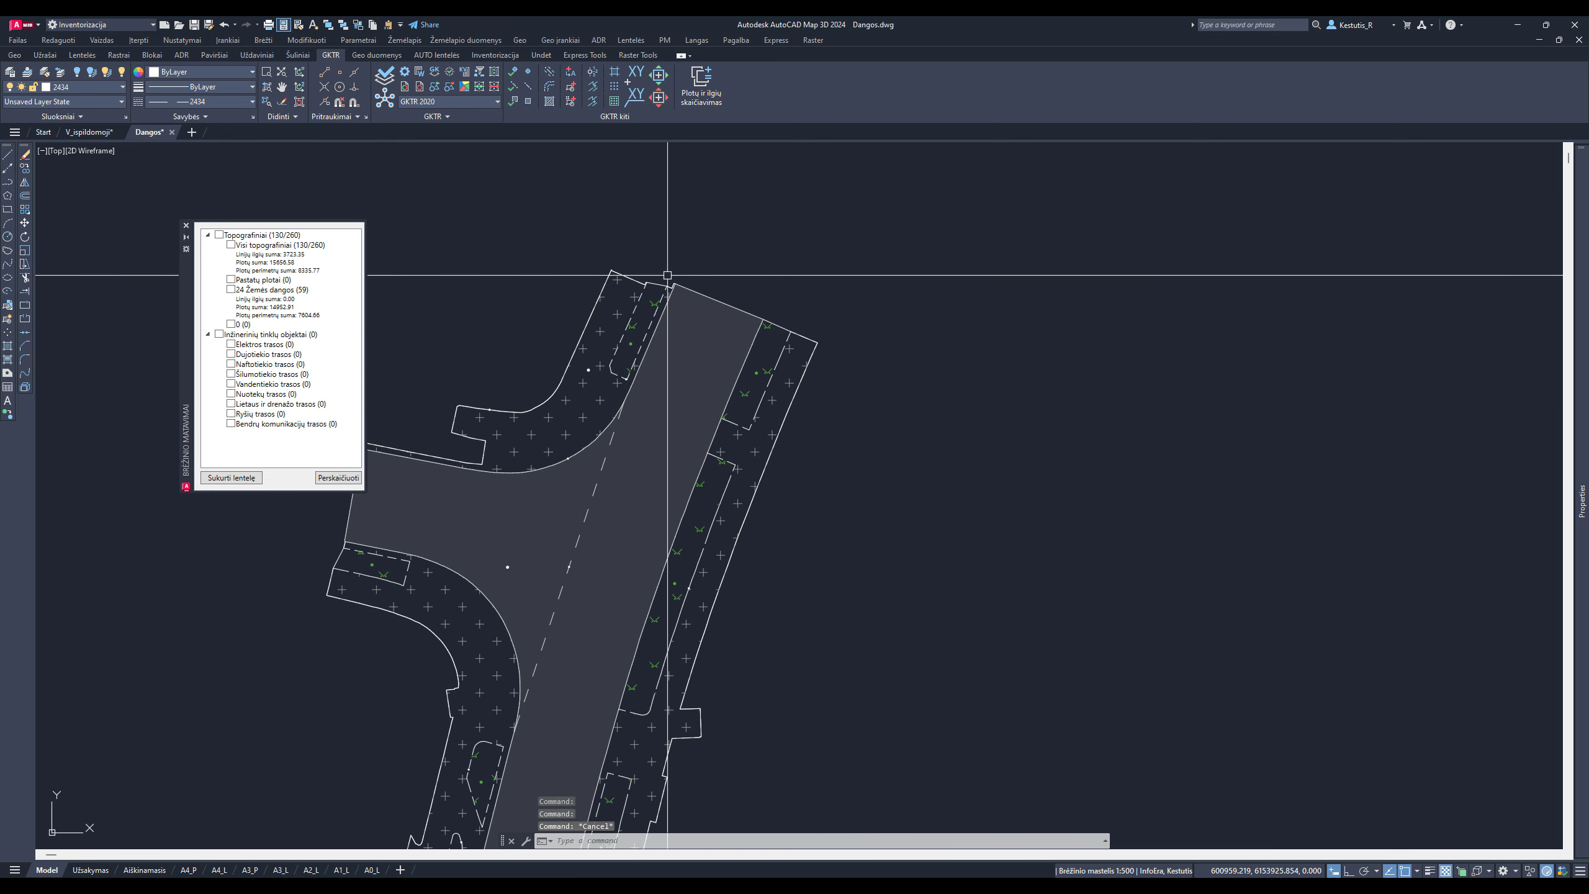
left_click(654, 286)
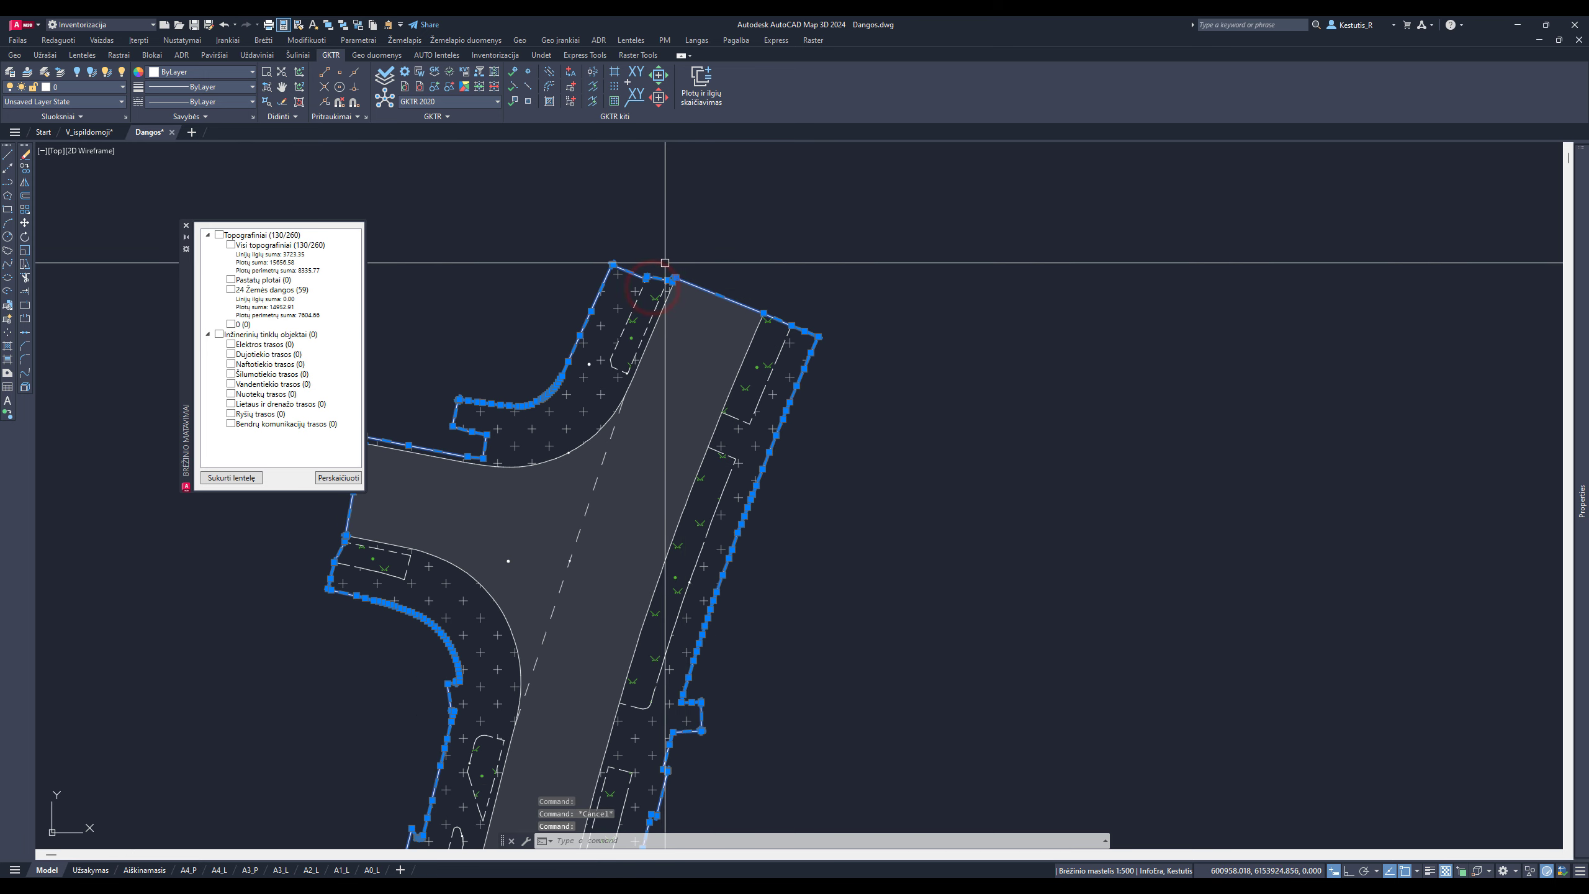
scroll(665, 263, "down", 5)
mouse_move(1582, 501)
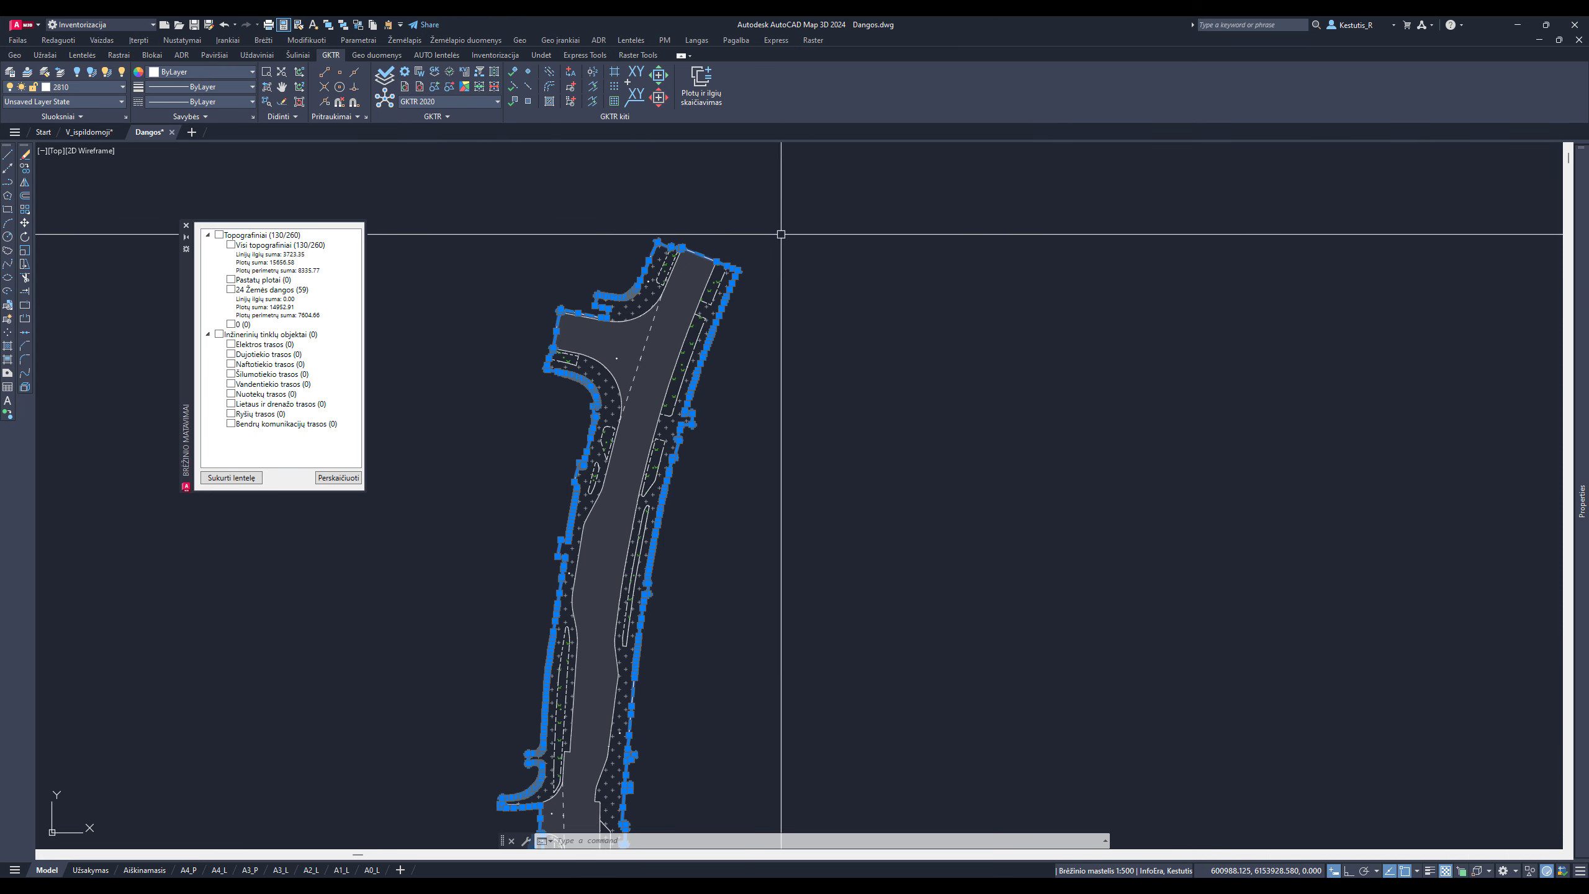
key("Escape")
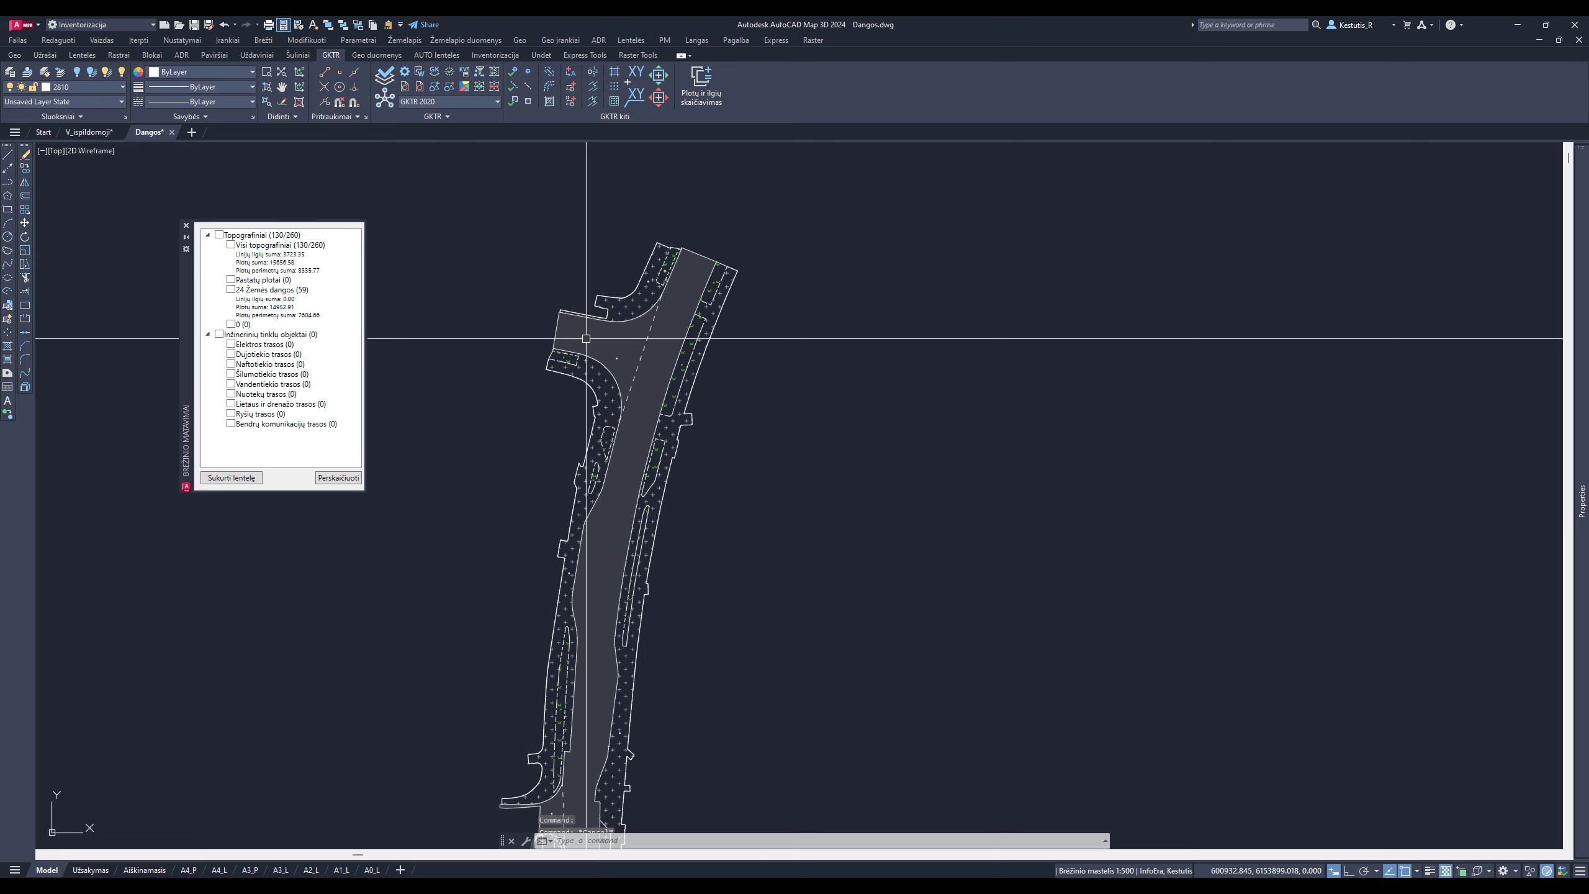
Select the cross-patterned hatch northwest of the road junction together with all hatches similar to it
left_click(703, 306)
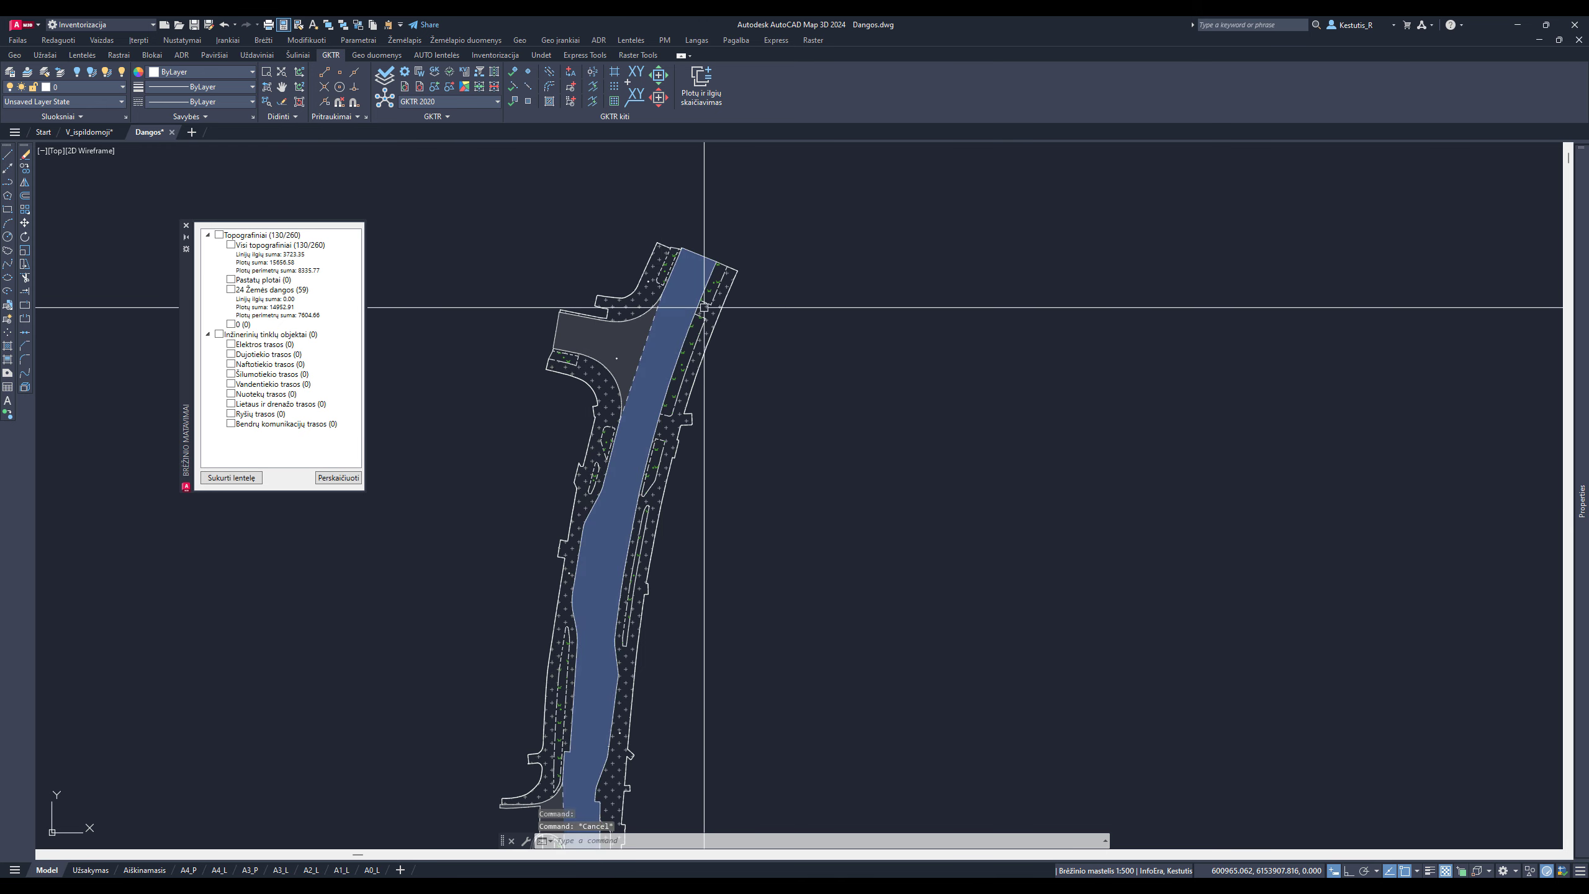
scroll(738, 334, "up", 2)
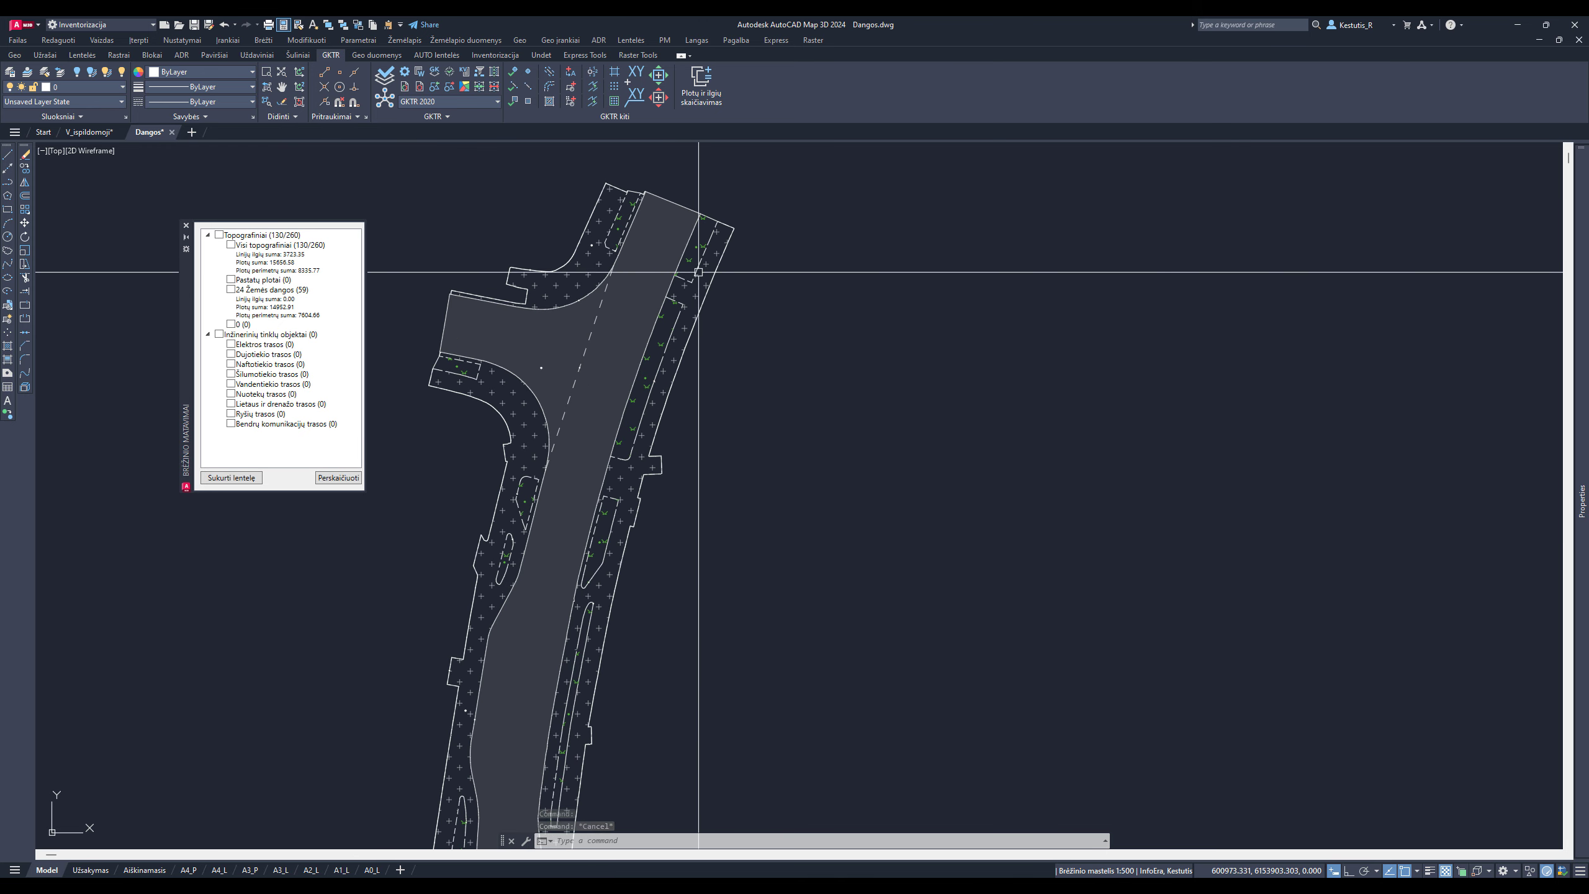
left_click(583, 274)
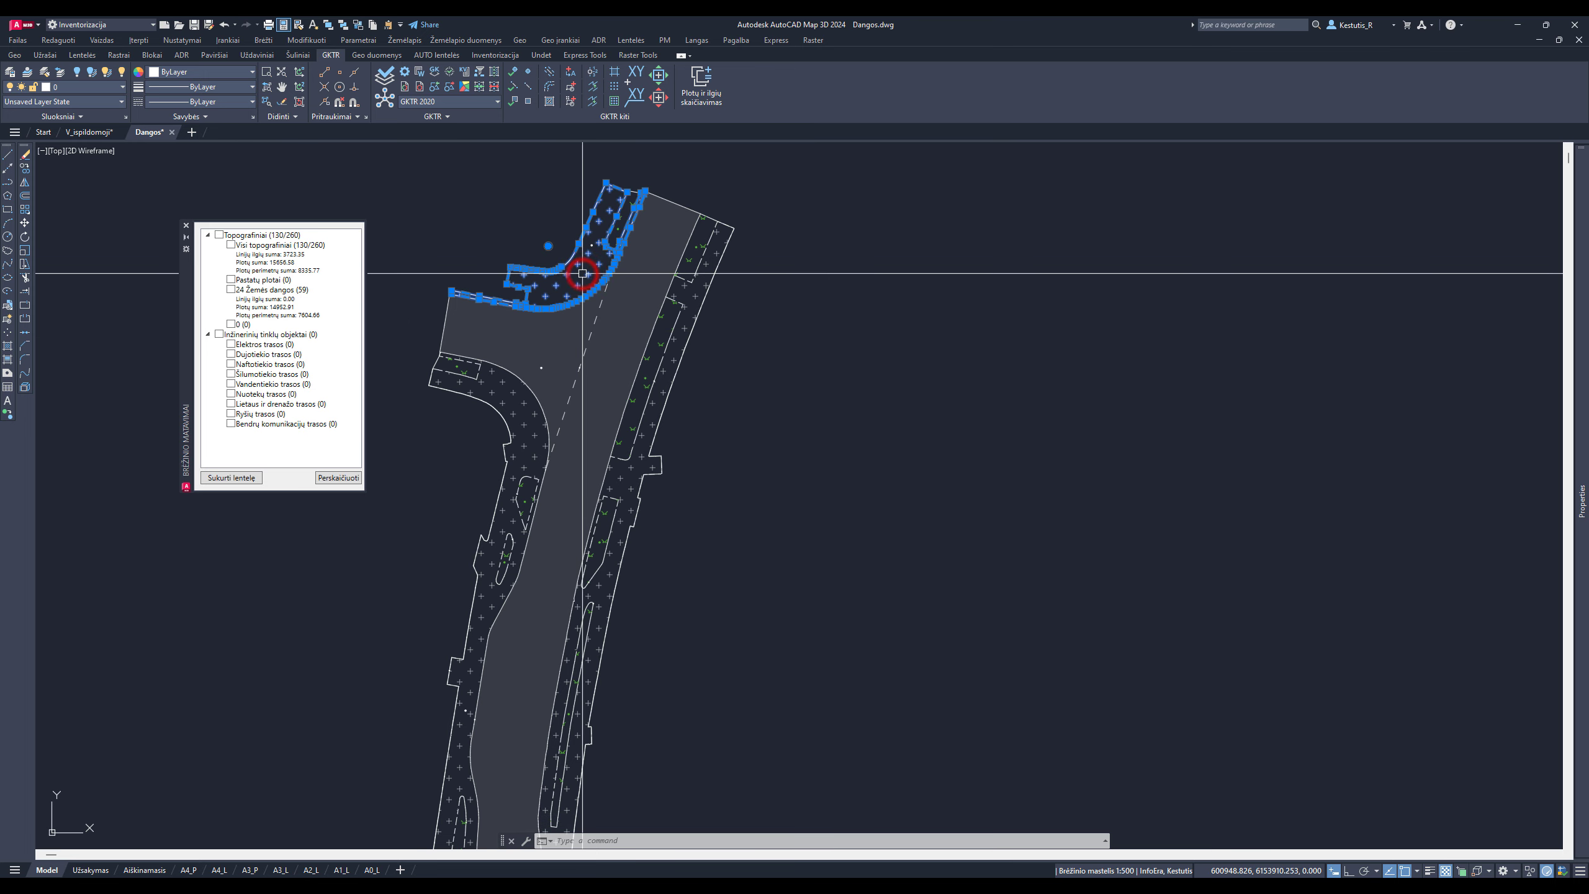
right_click(761, 344)
left_click(856, 591)
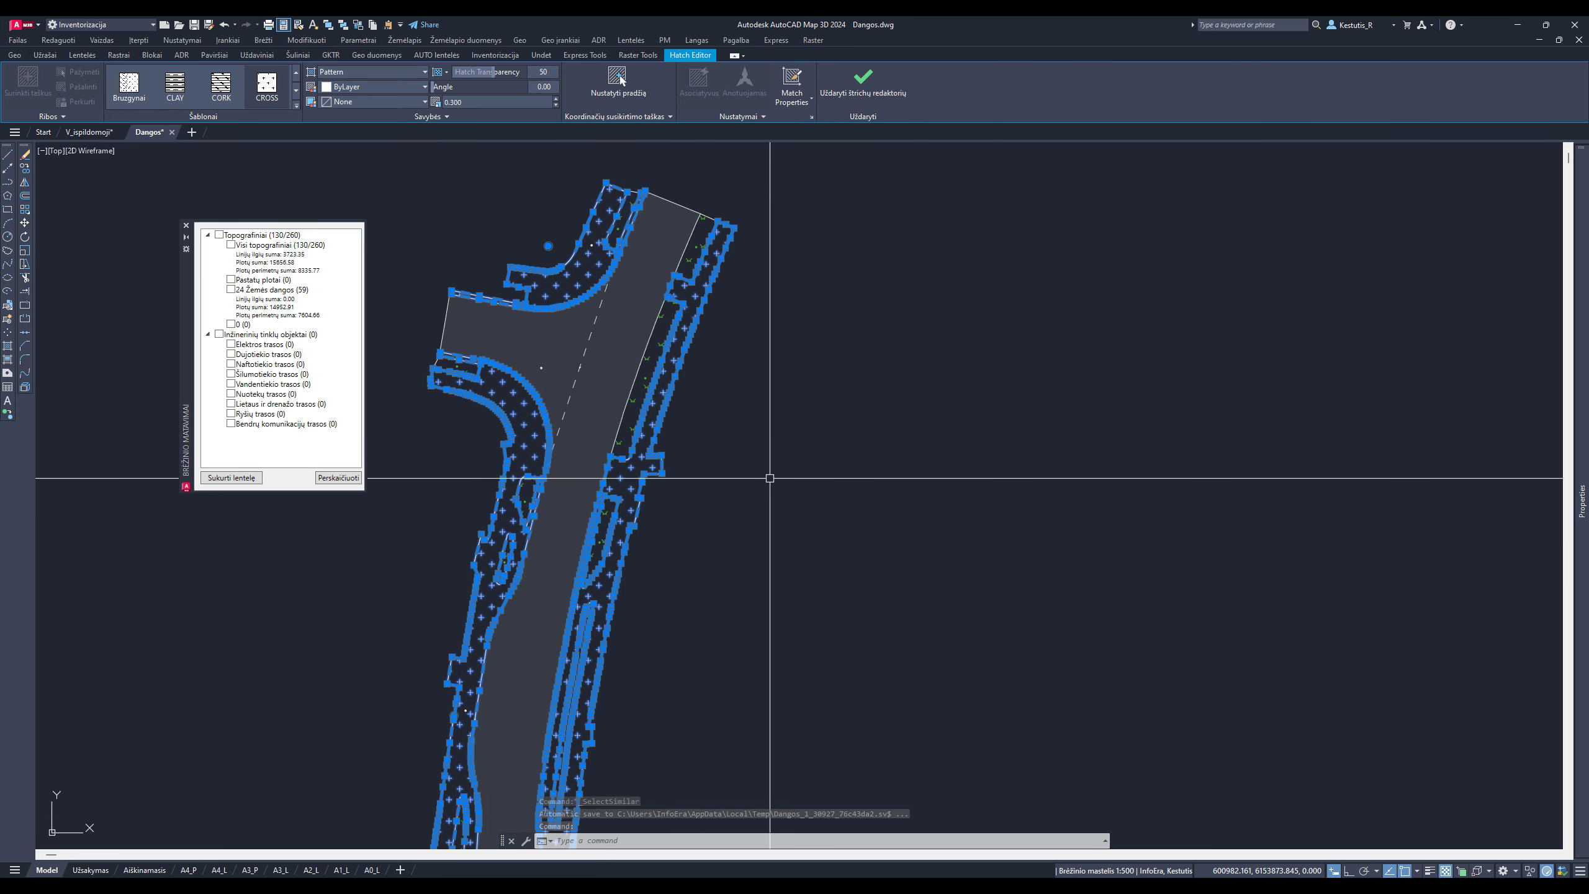
Copy the selected hatches to the clipboard and paste them at their original coordinates into a new drawing
right_click(768, 349)
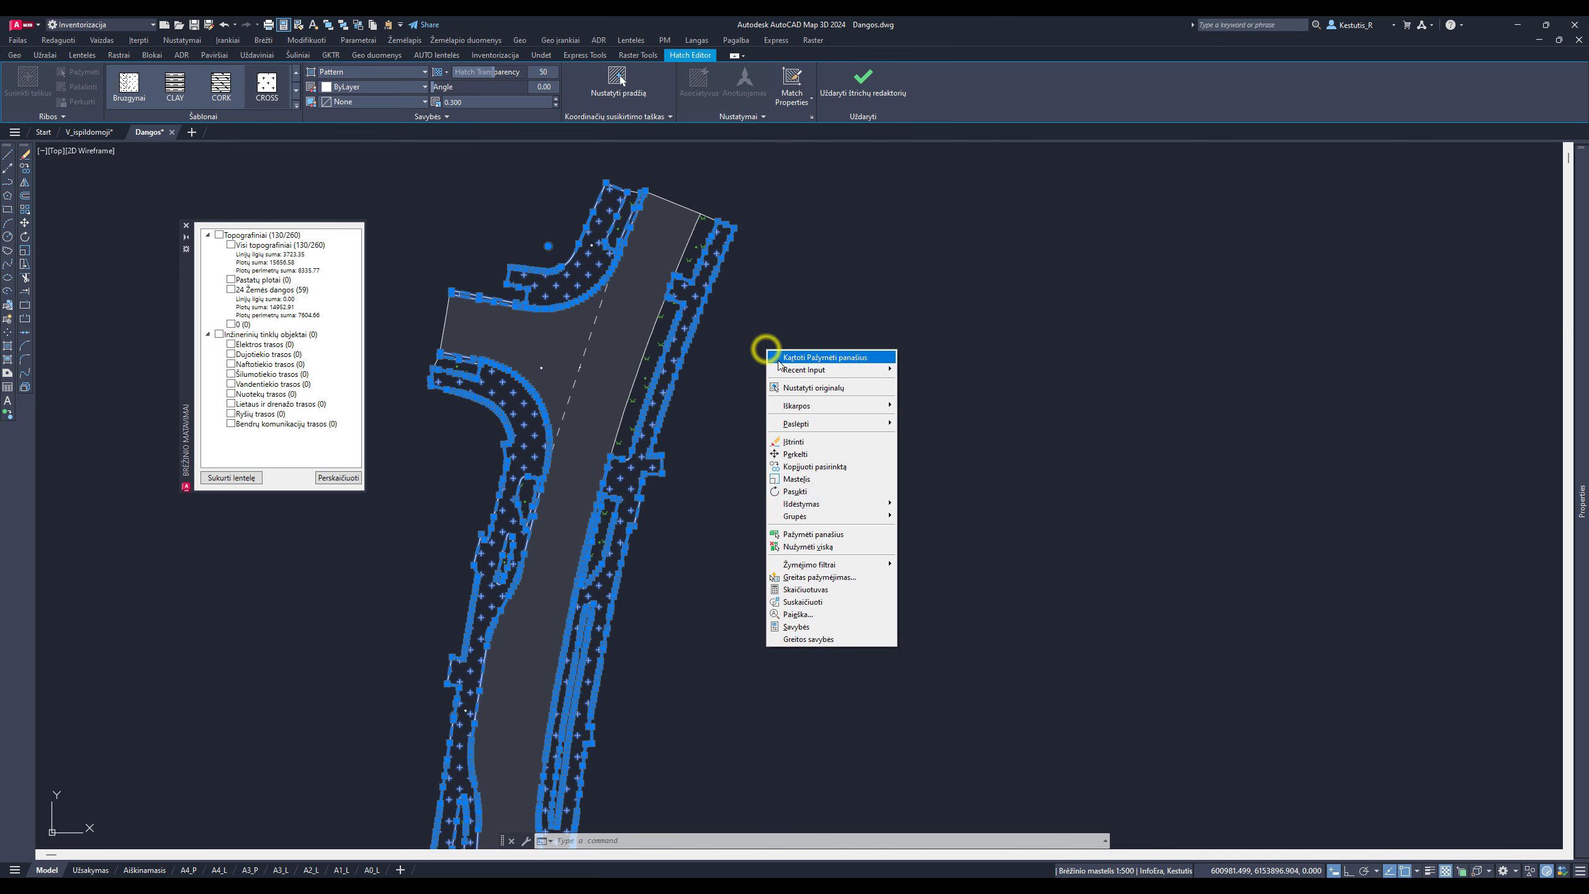
mouse_move(832, 405)
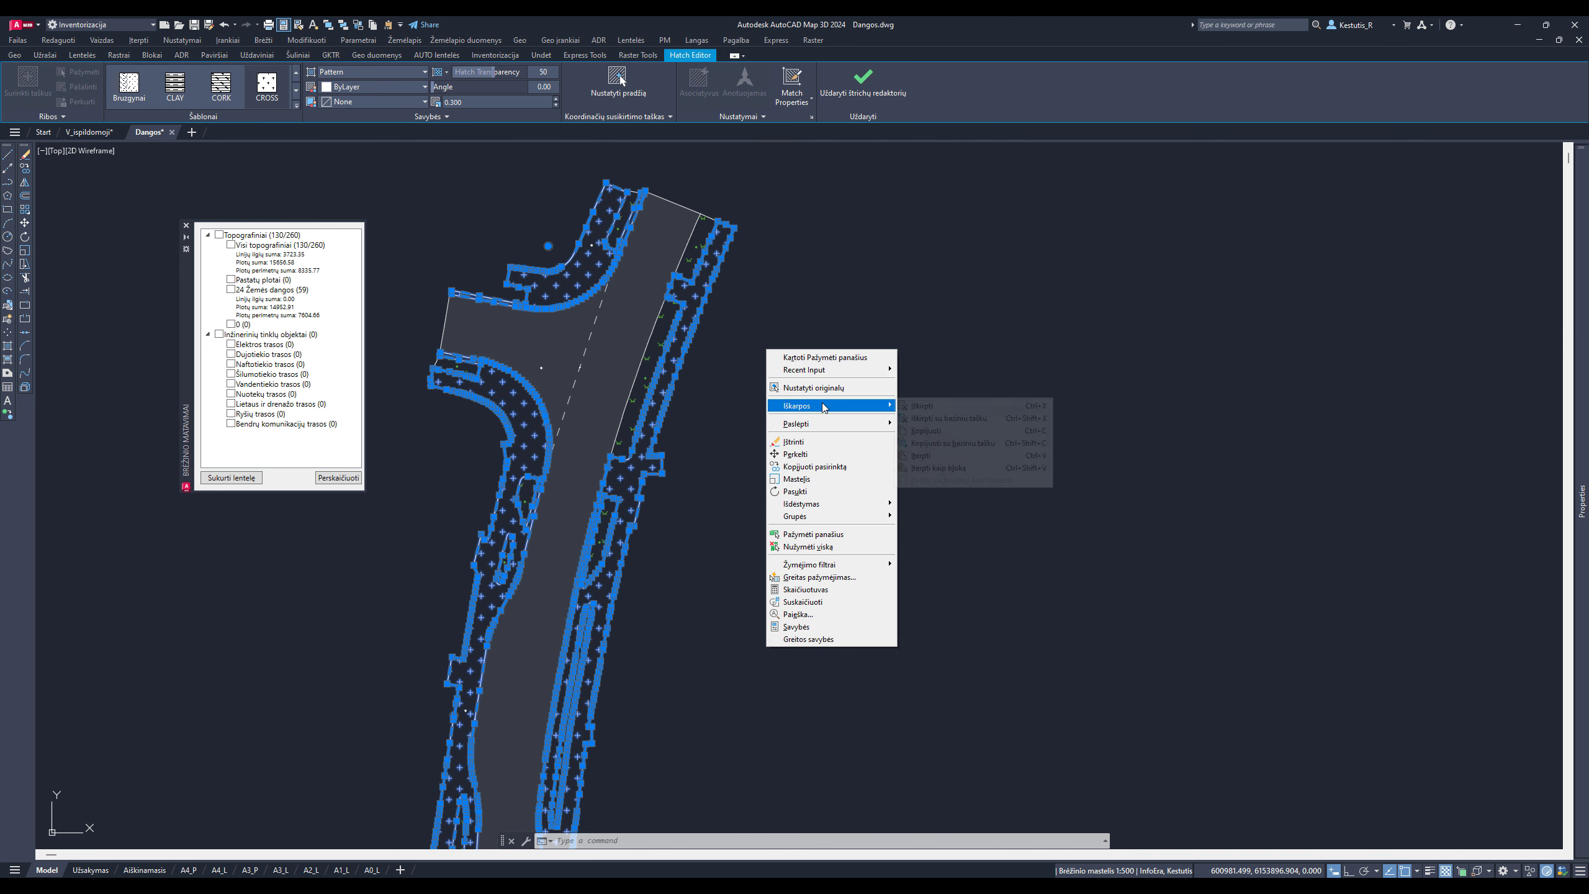
left_click(948, 431)
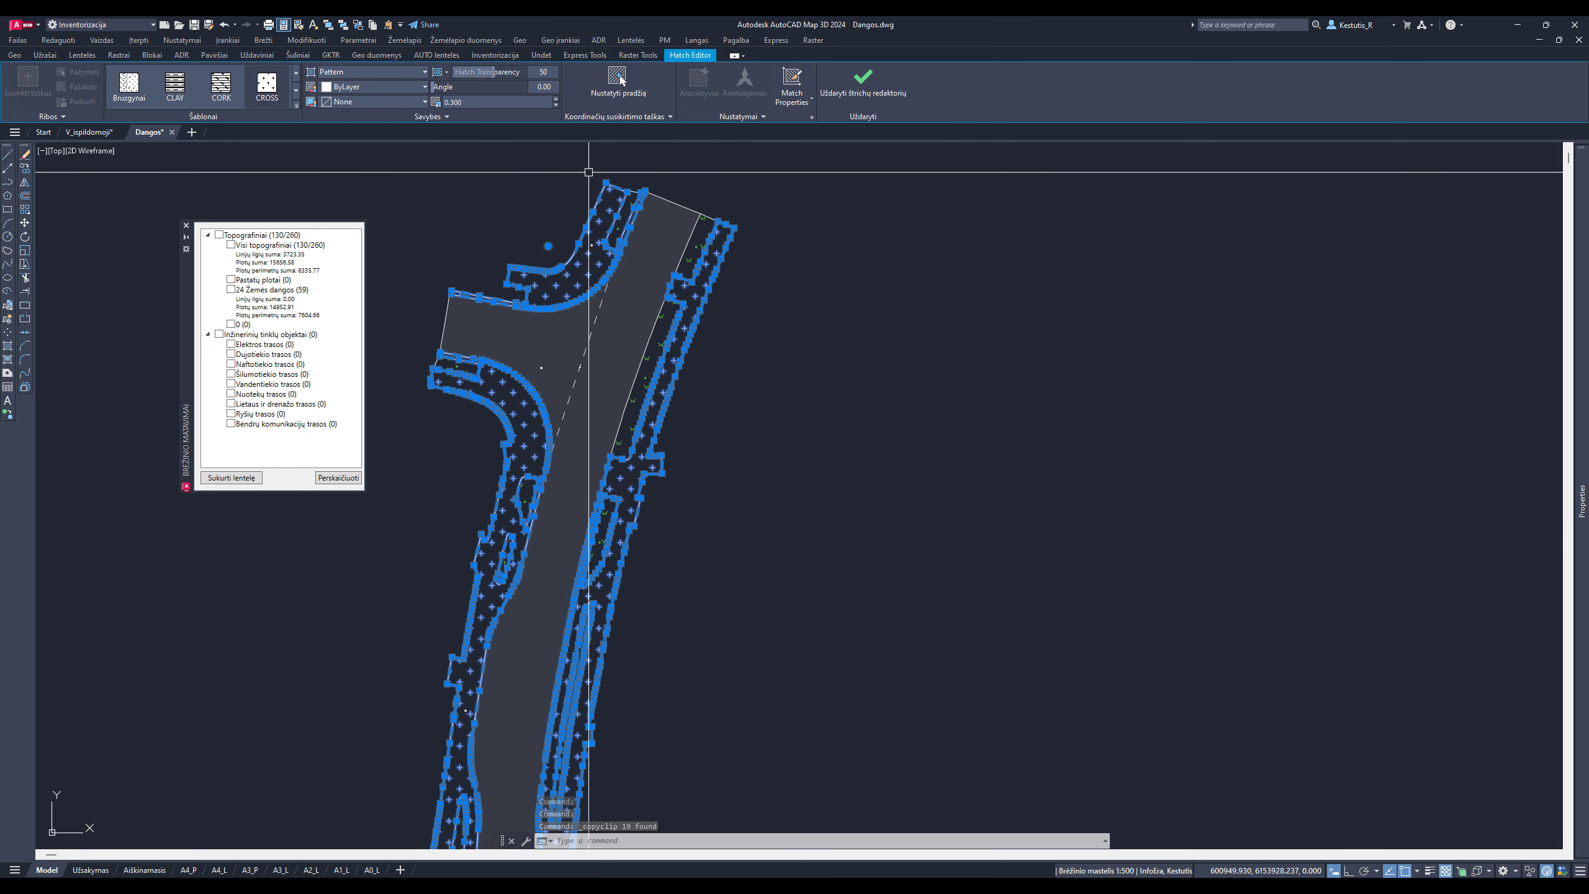
left_click(165, 25)
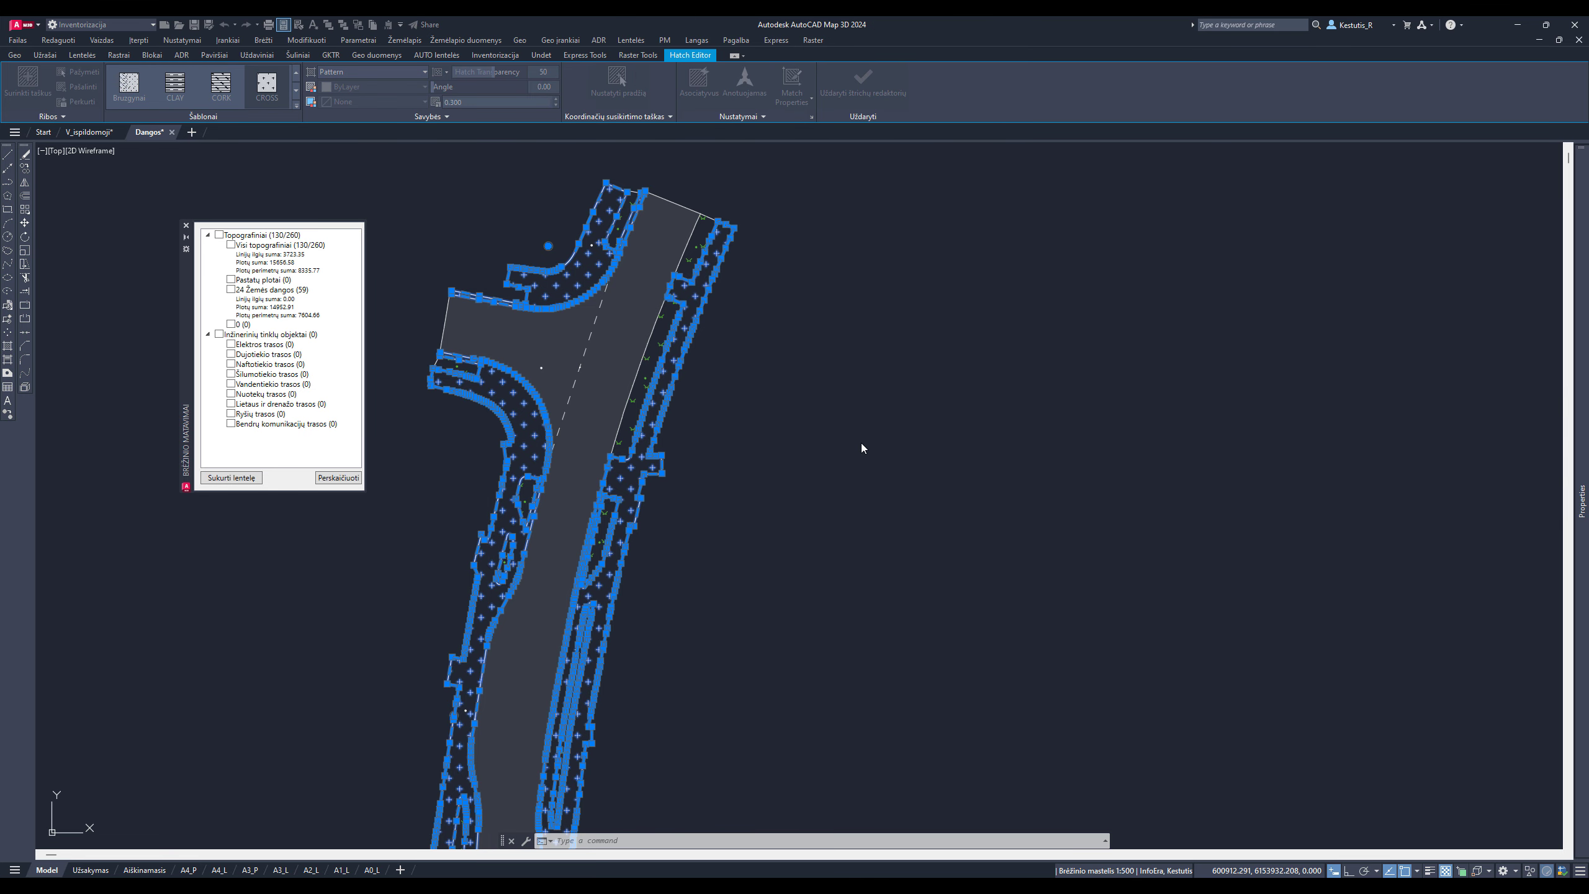
left_click(846, 549)
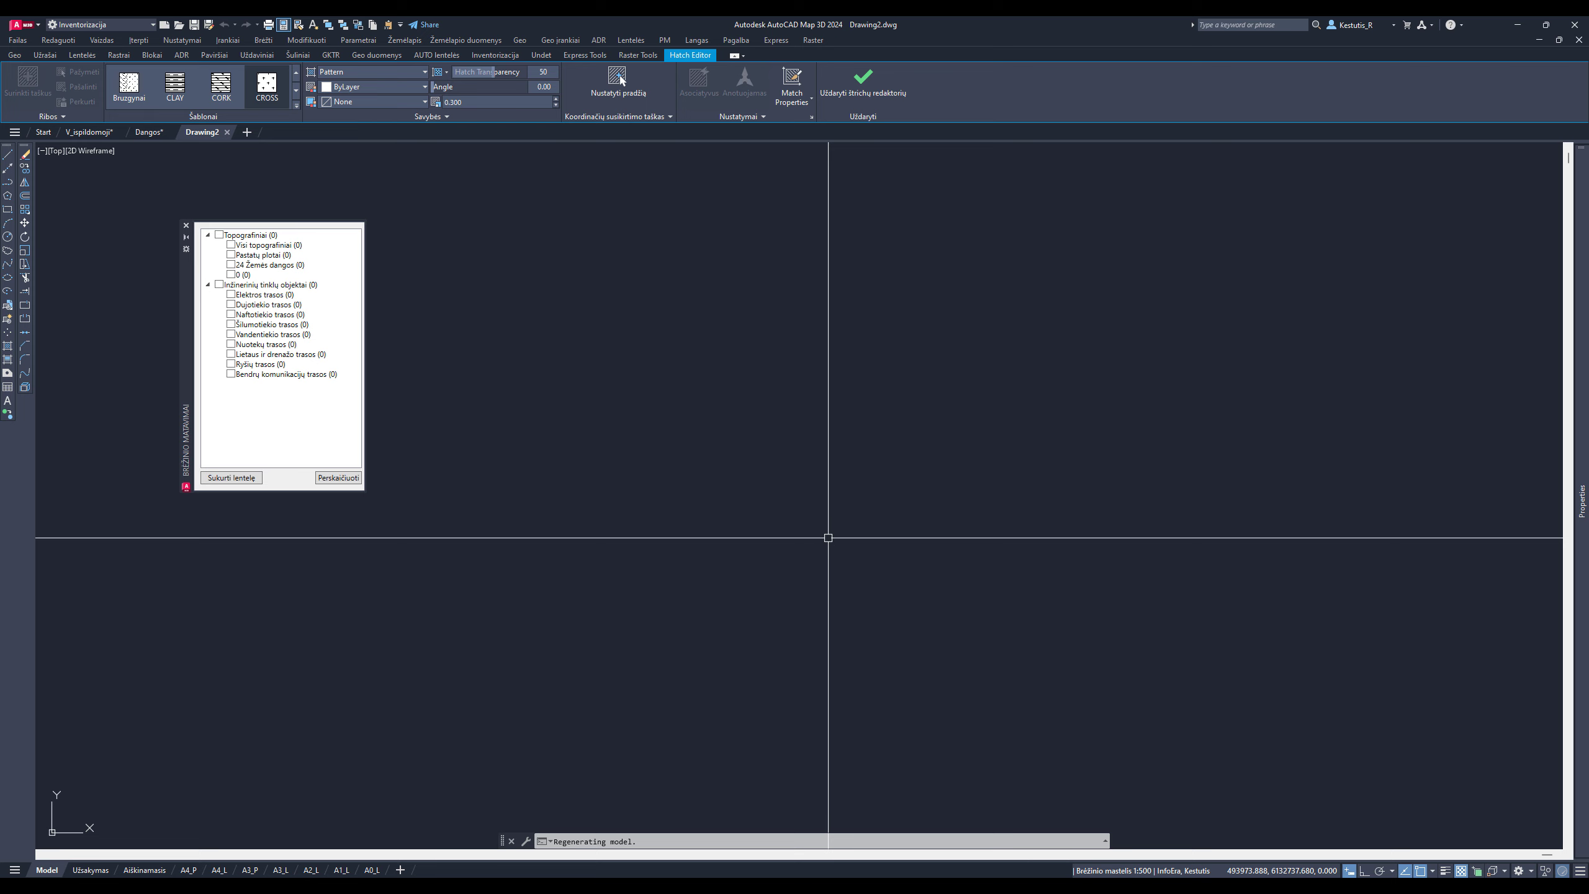
left_click(387, 25)
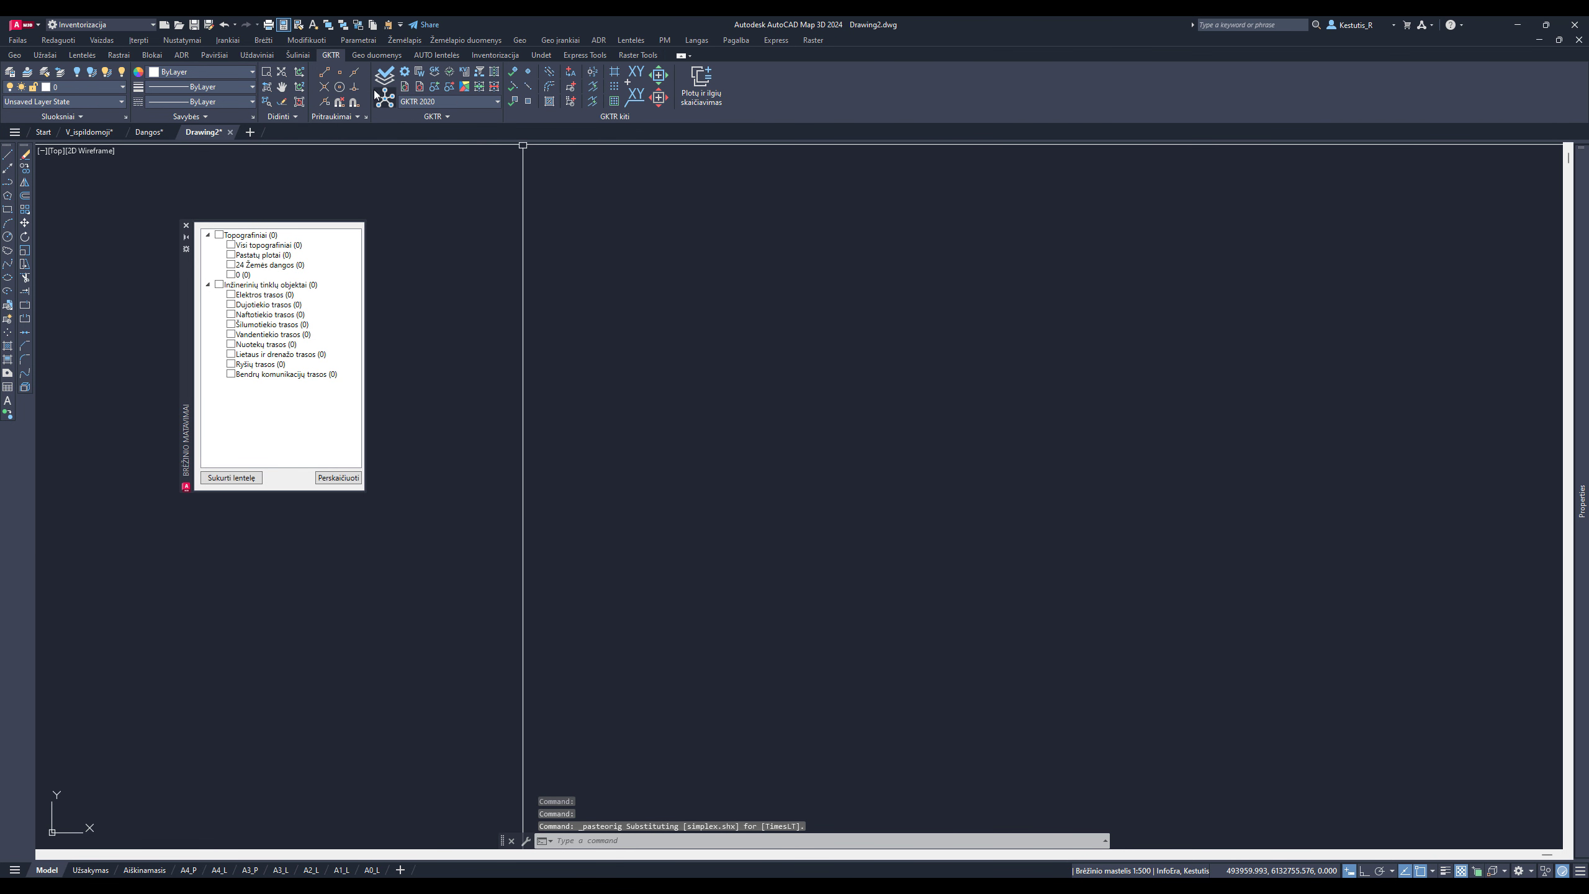
left_click(283, 71)
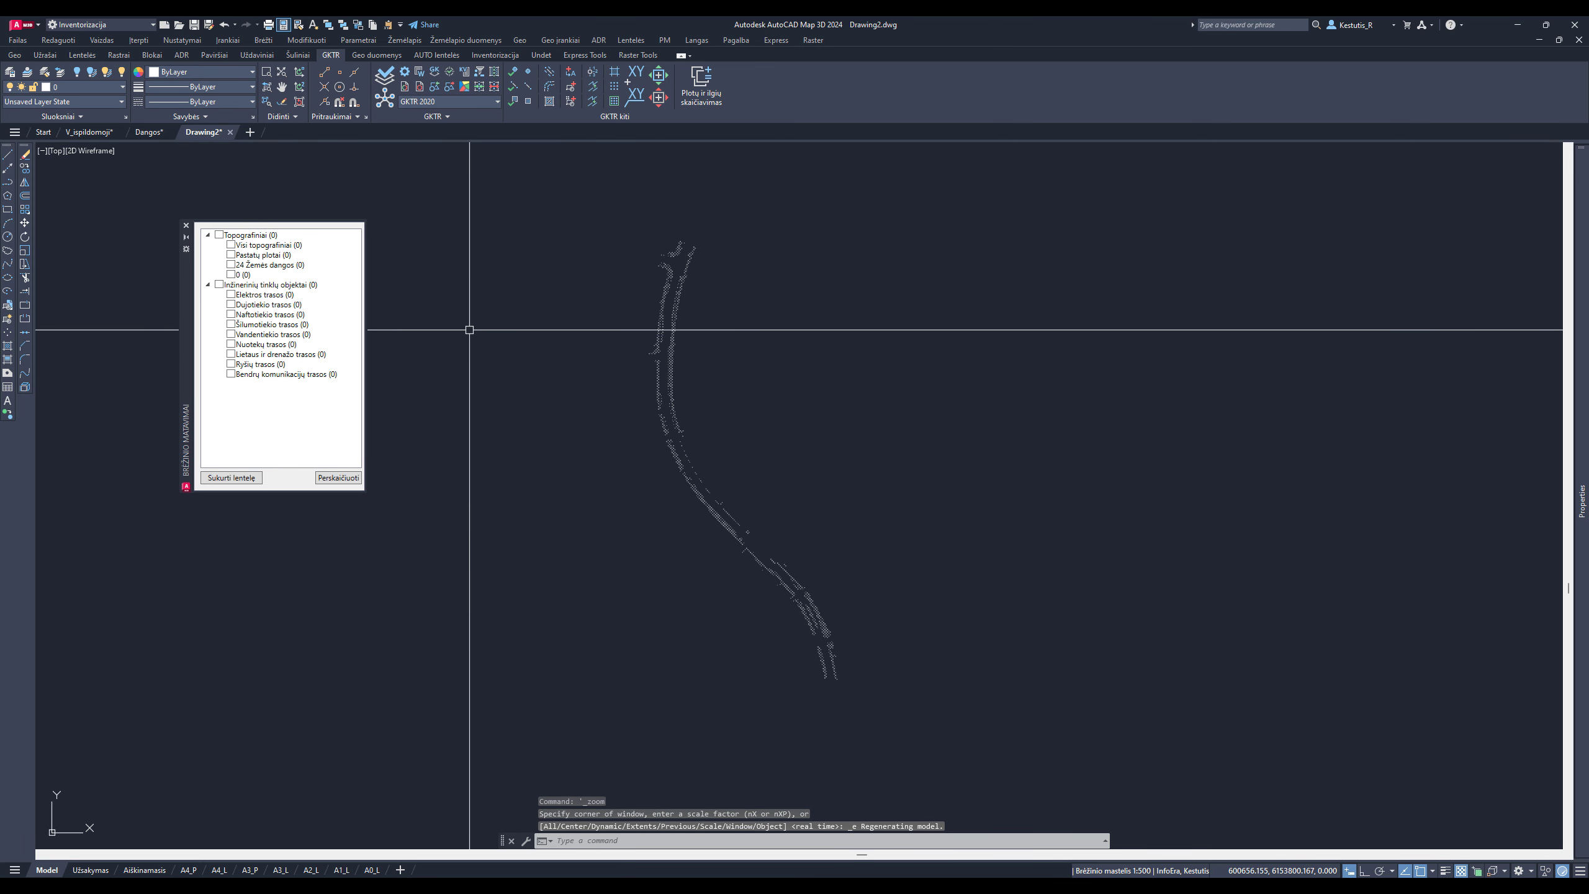
Recalculate the new drawing's measurements and insert a table of the 24 Žemės dangos category east of the hatches
left_click(338, 476)
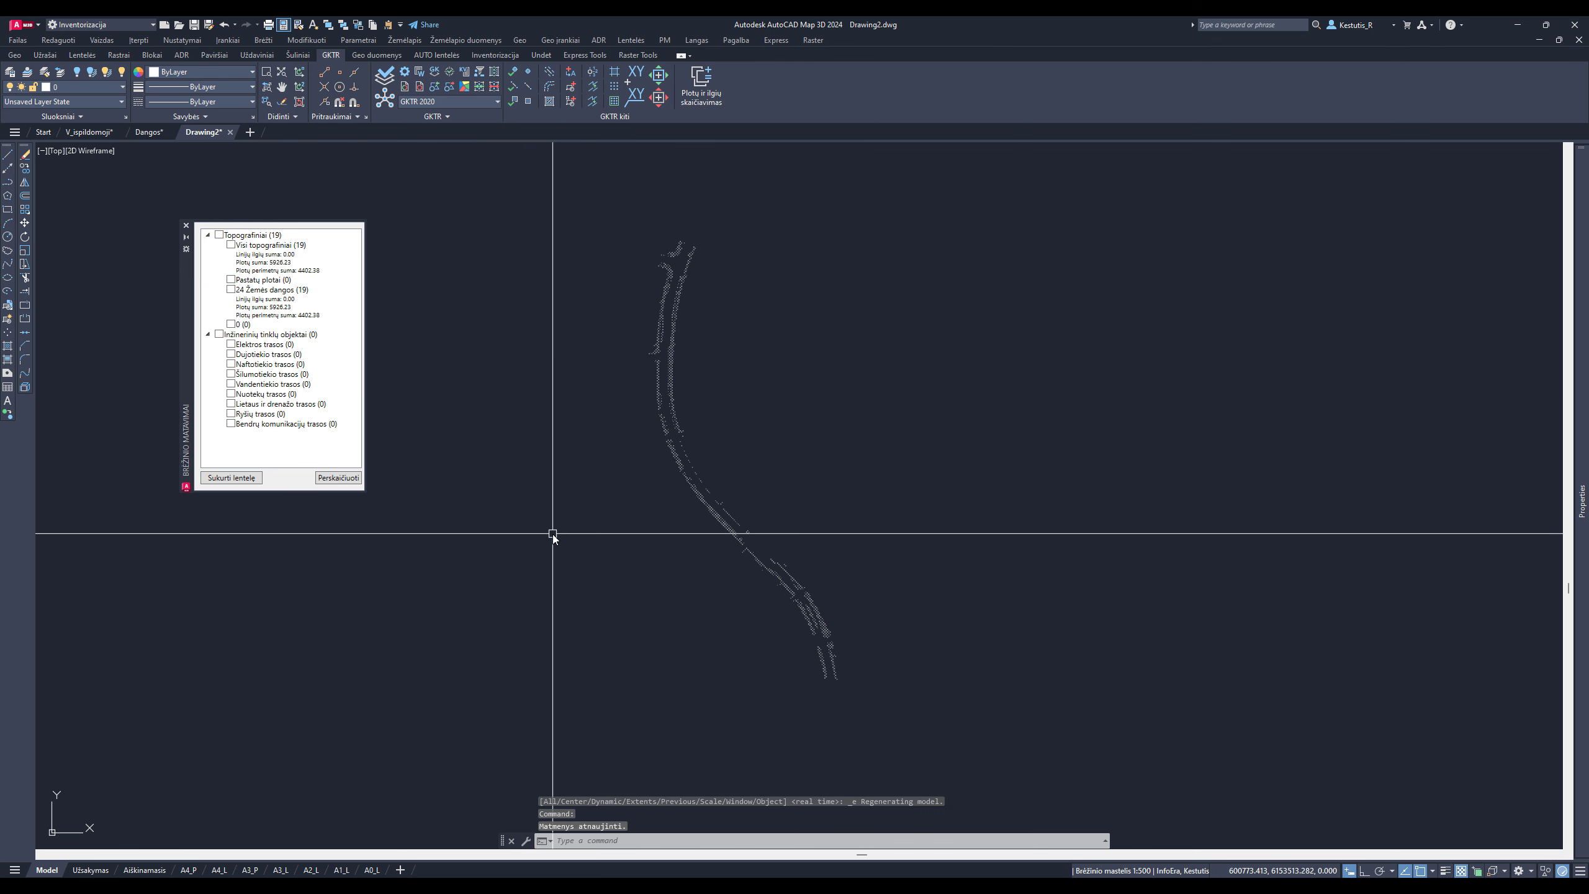
left_click(232, 290)
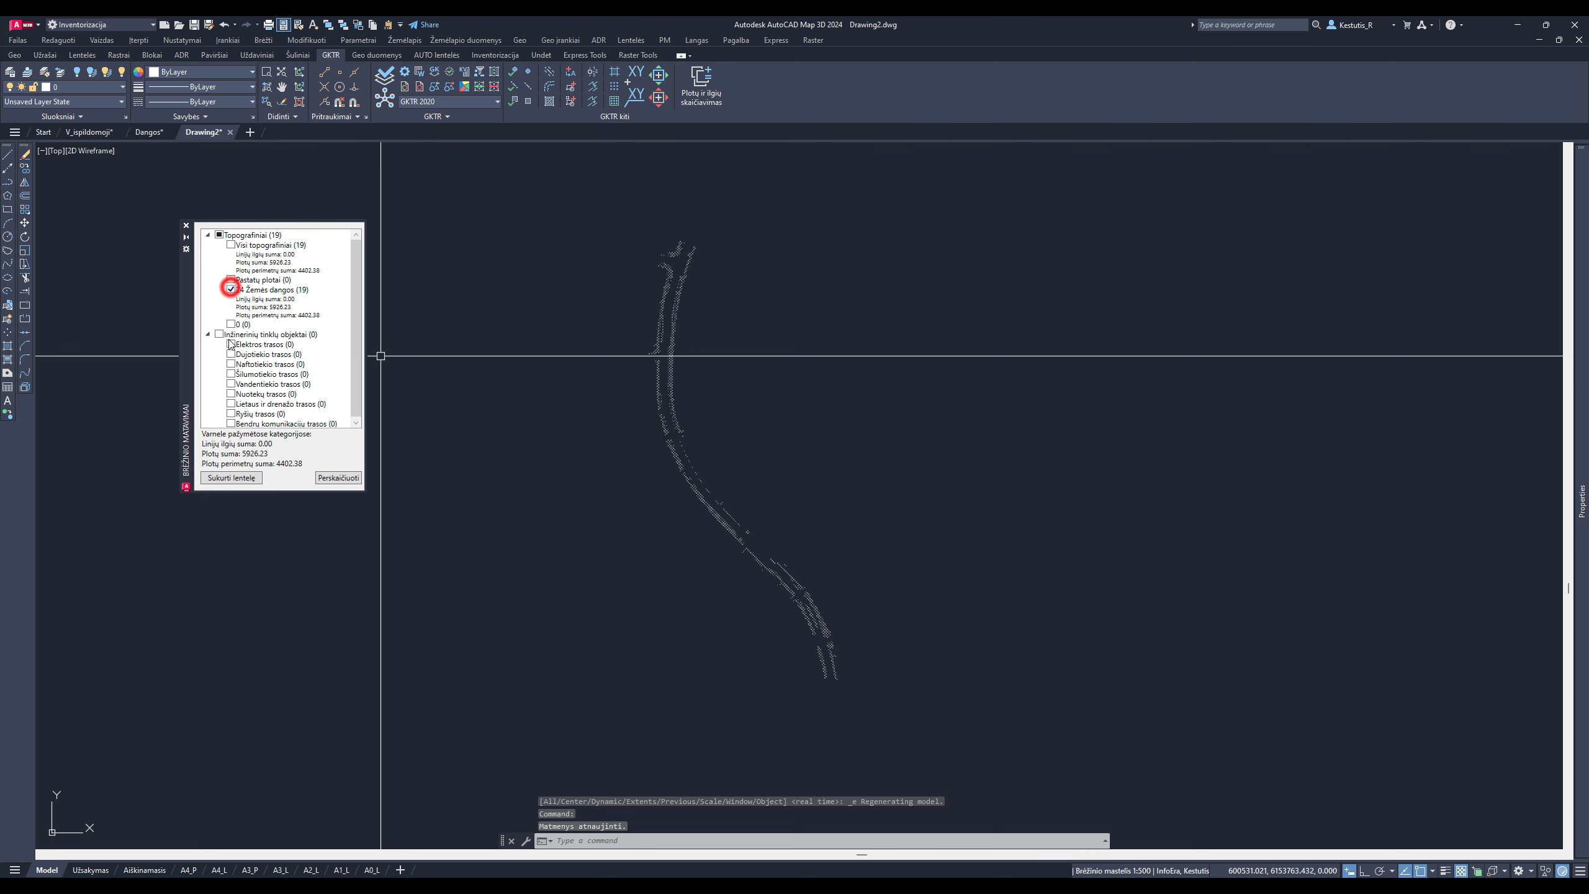
left_click(231, 477)
left_click(894, 402)
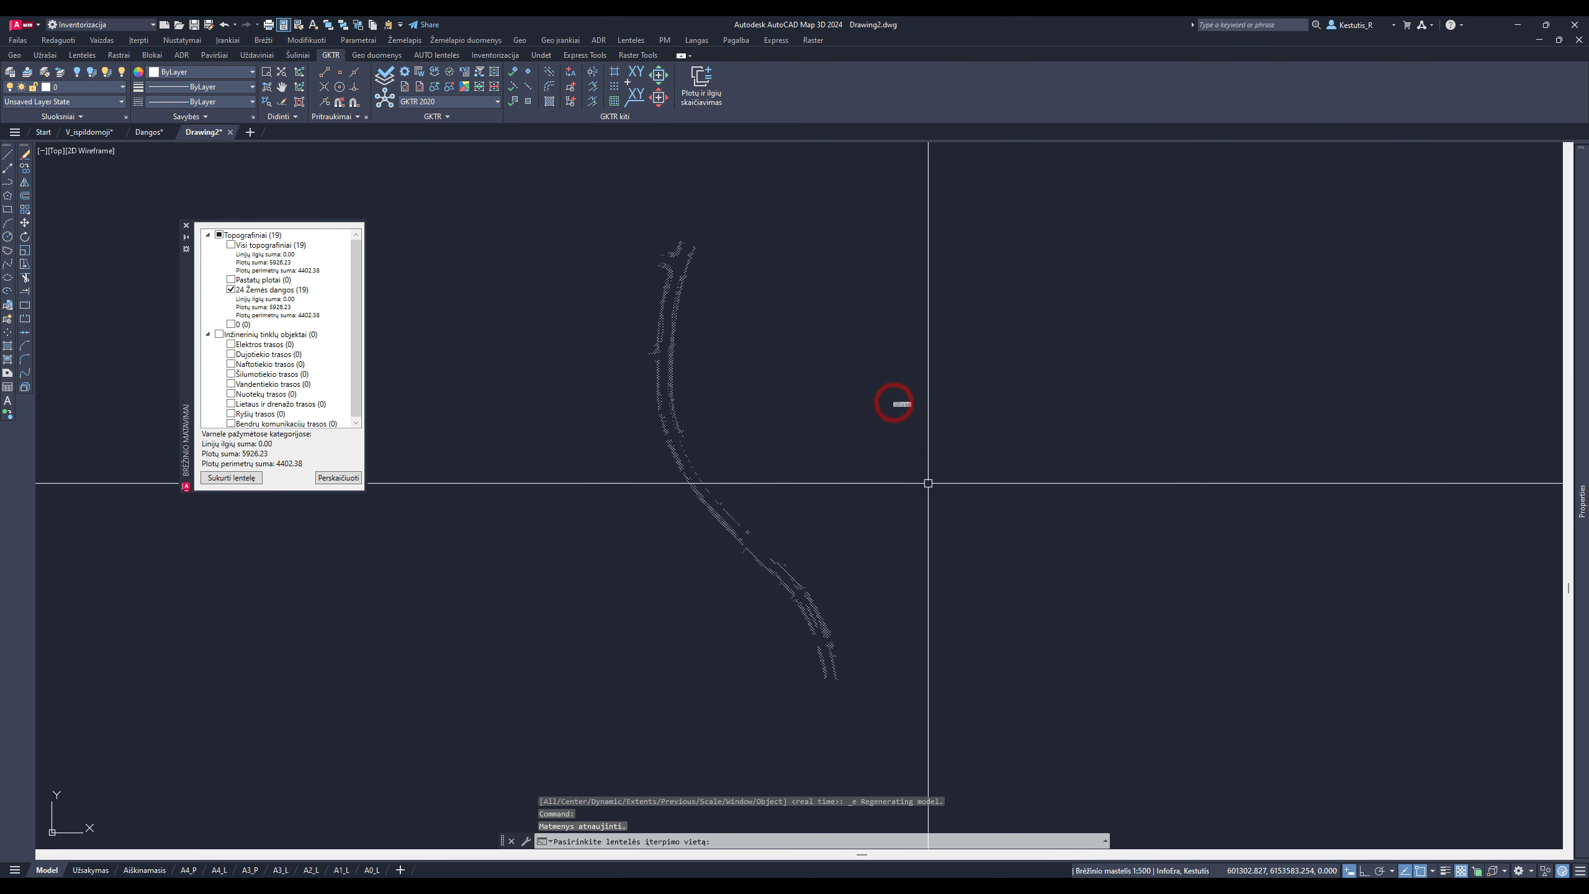
key("Escape")
Examine the area and perimeter sums in the inserted table and its placement beside the hatches
scroll(908, 404, "up", 13)
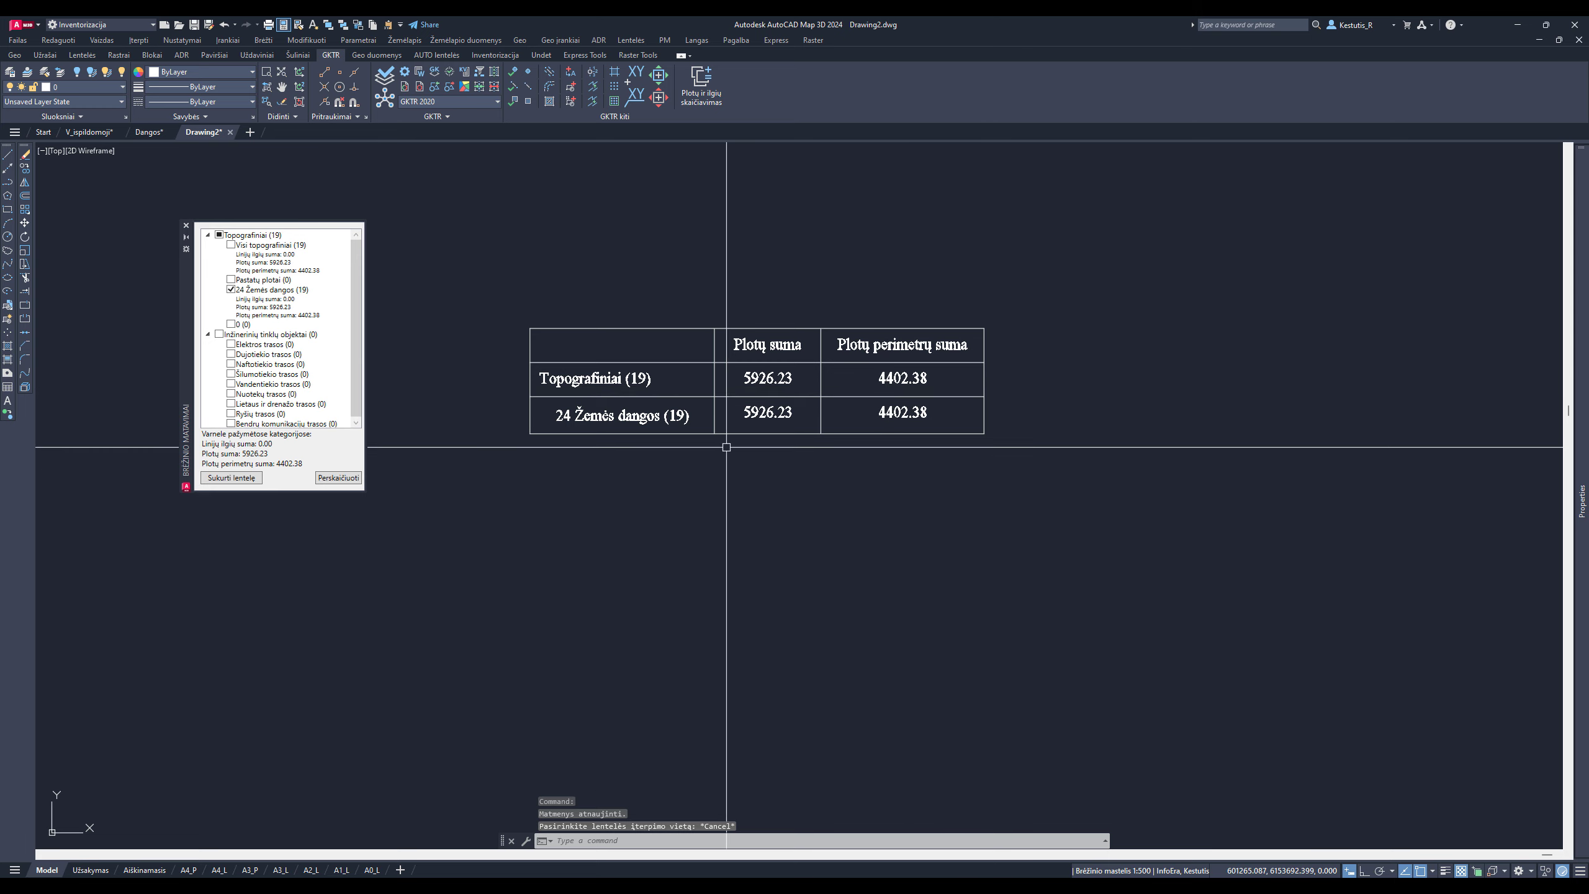
scroll(644, 429, "up", 2)
left_click(645, 437)
key("Escape")
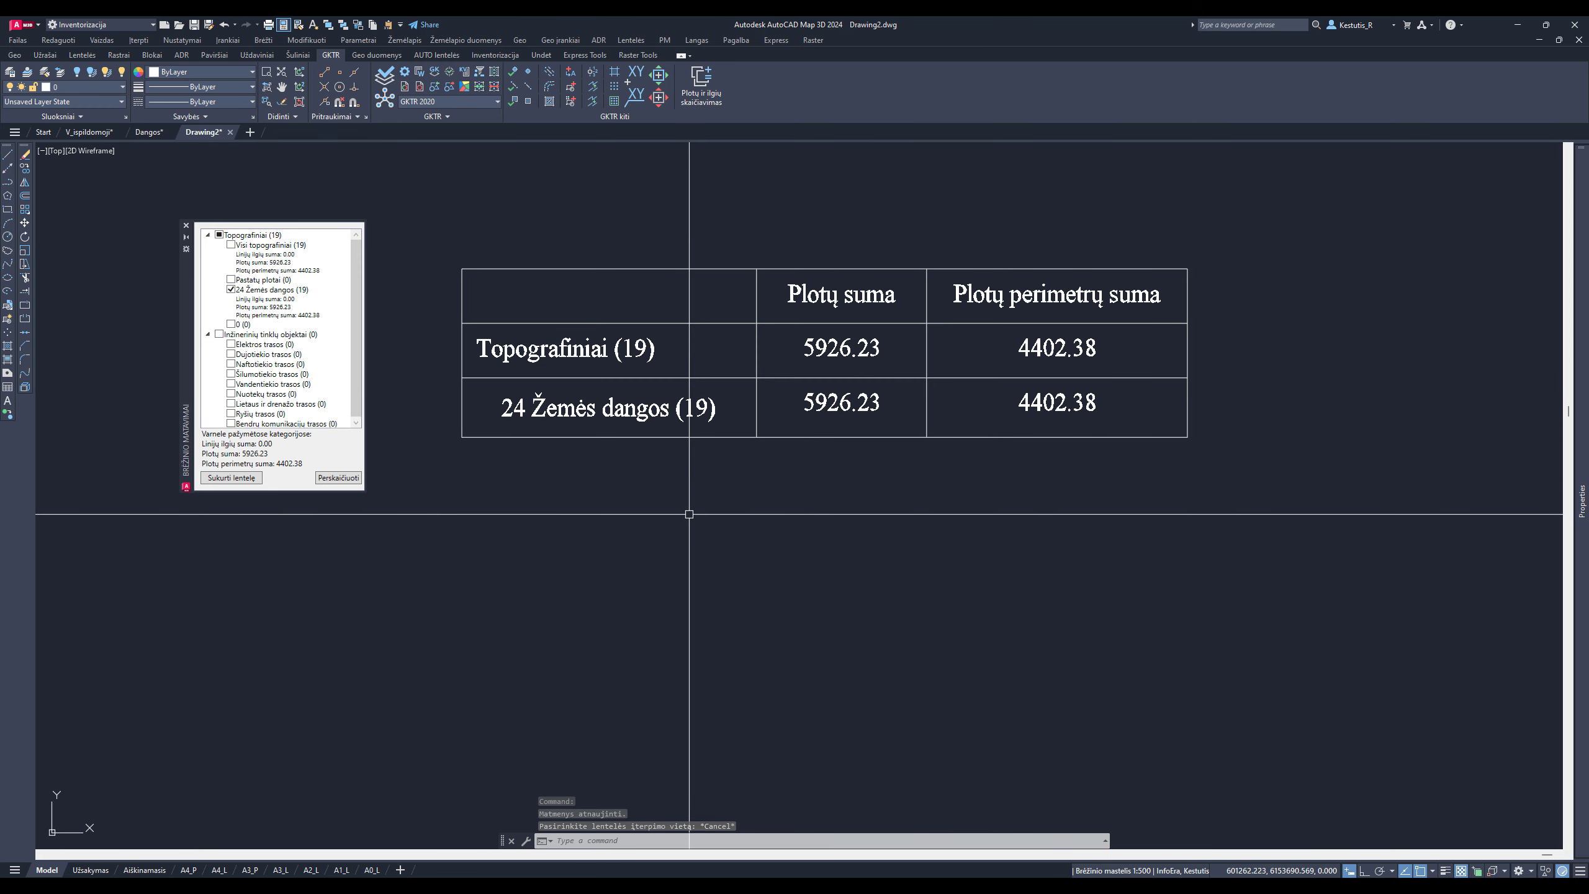
left_click(681, 410)
key("Escape")
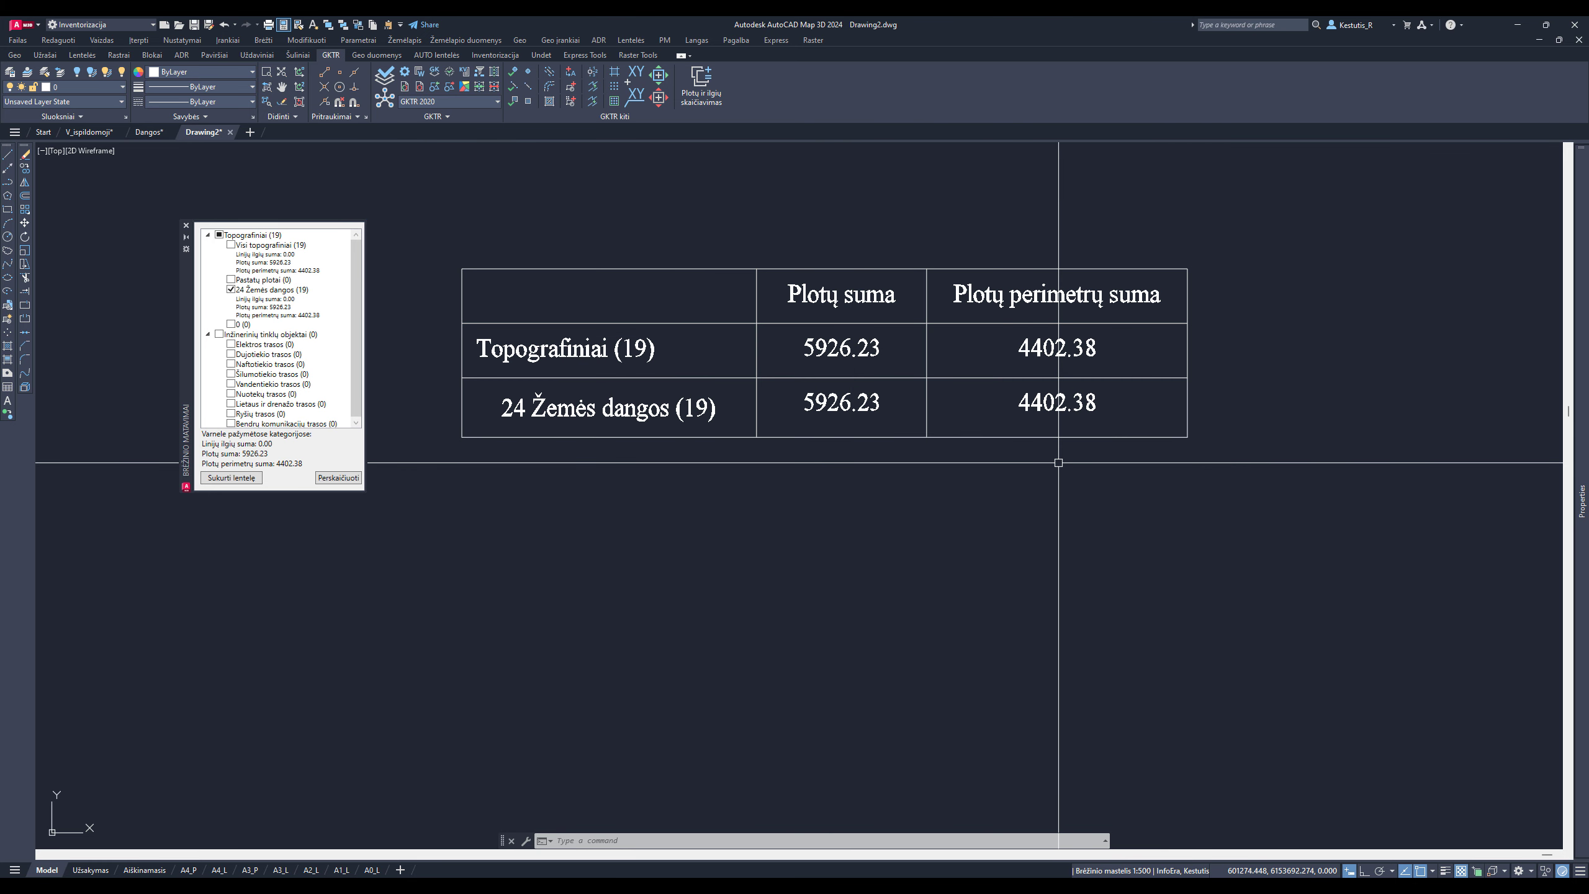
scroll(1063, 341, "down", 2)
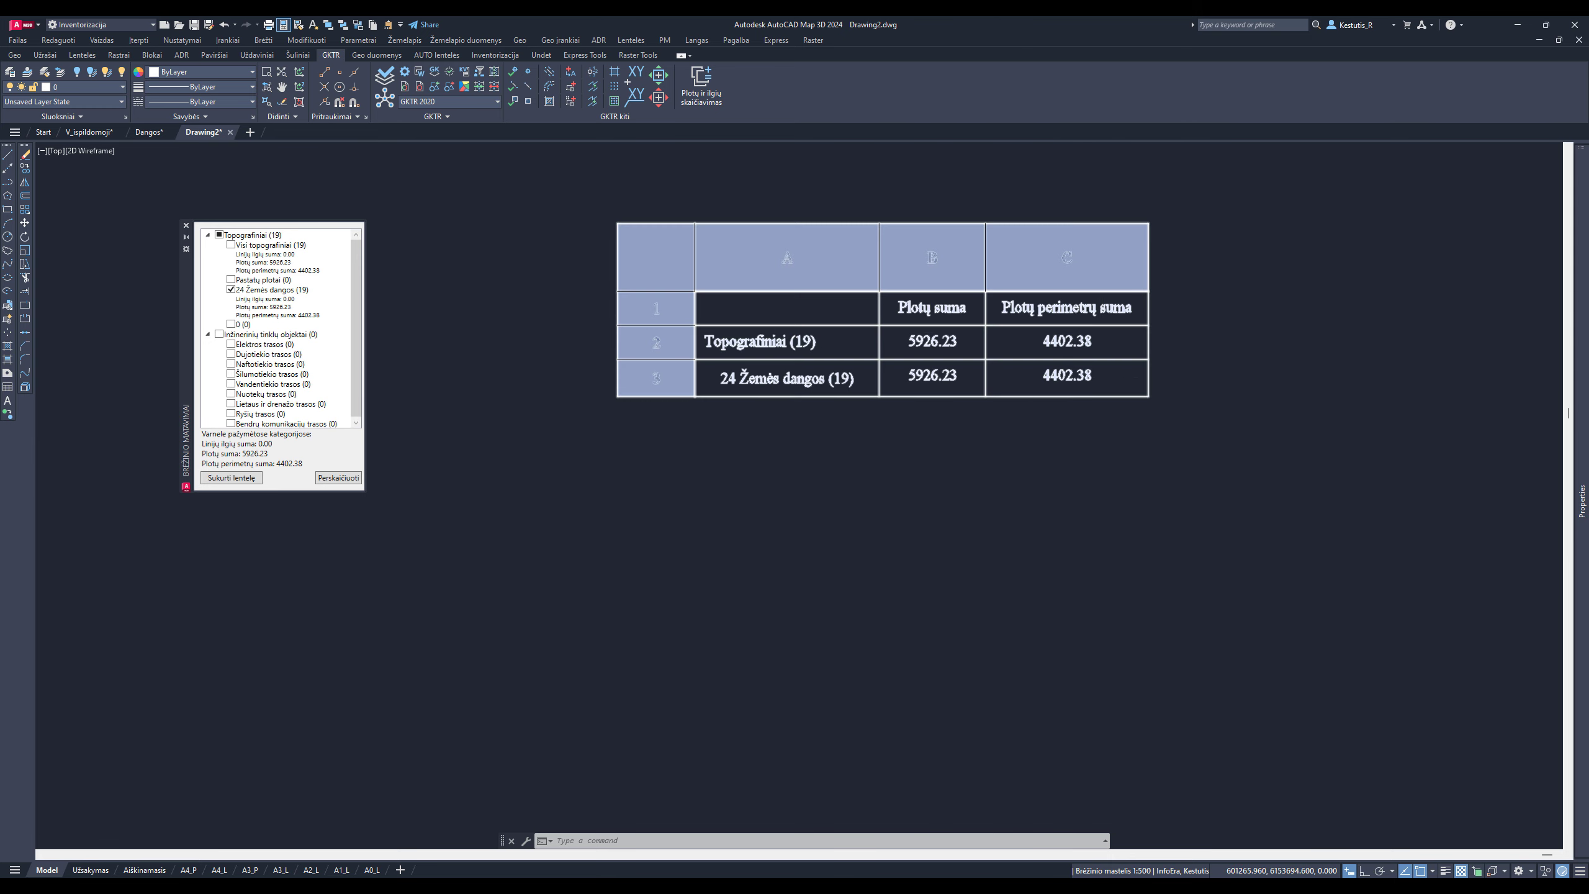
scroll(1004, 369, "down", 8)
key("Escape")
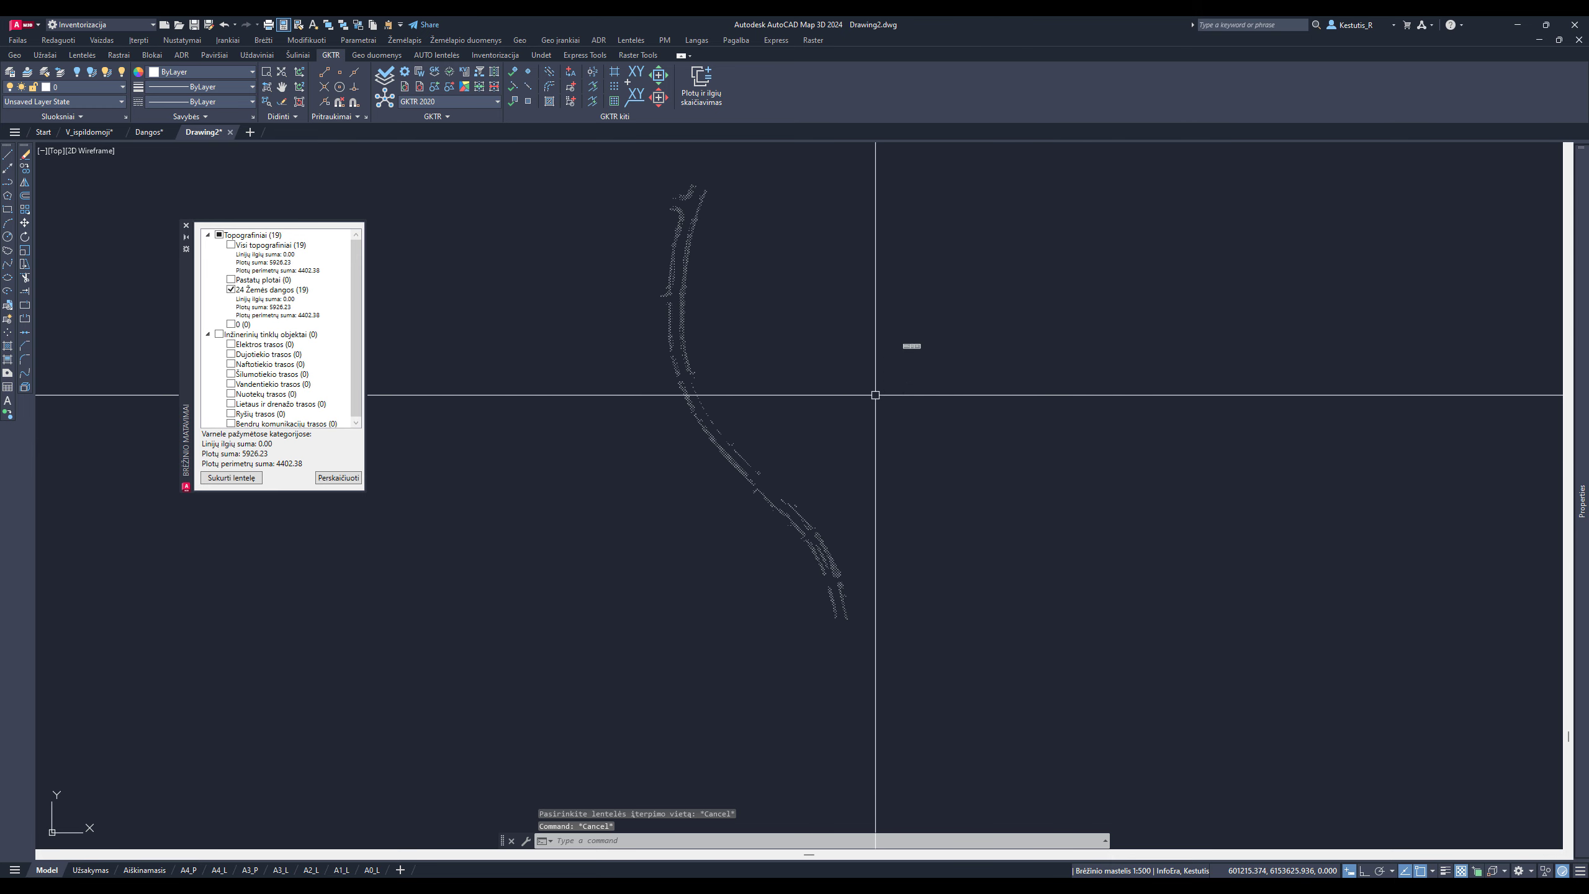
scroll(833, 433, "down", 2)
key("Escape")
Delete the Plotų perimetrų suma column from the inserted table
scroll(823, 435, "up", 2)
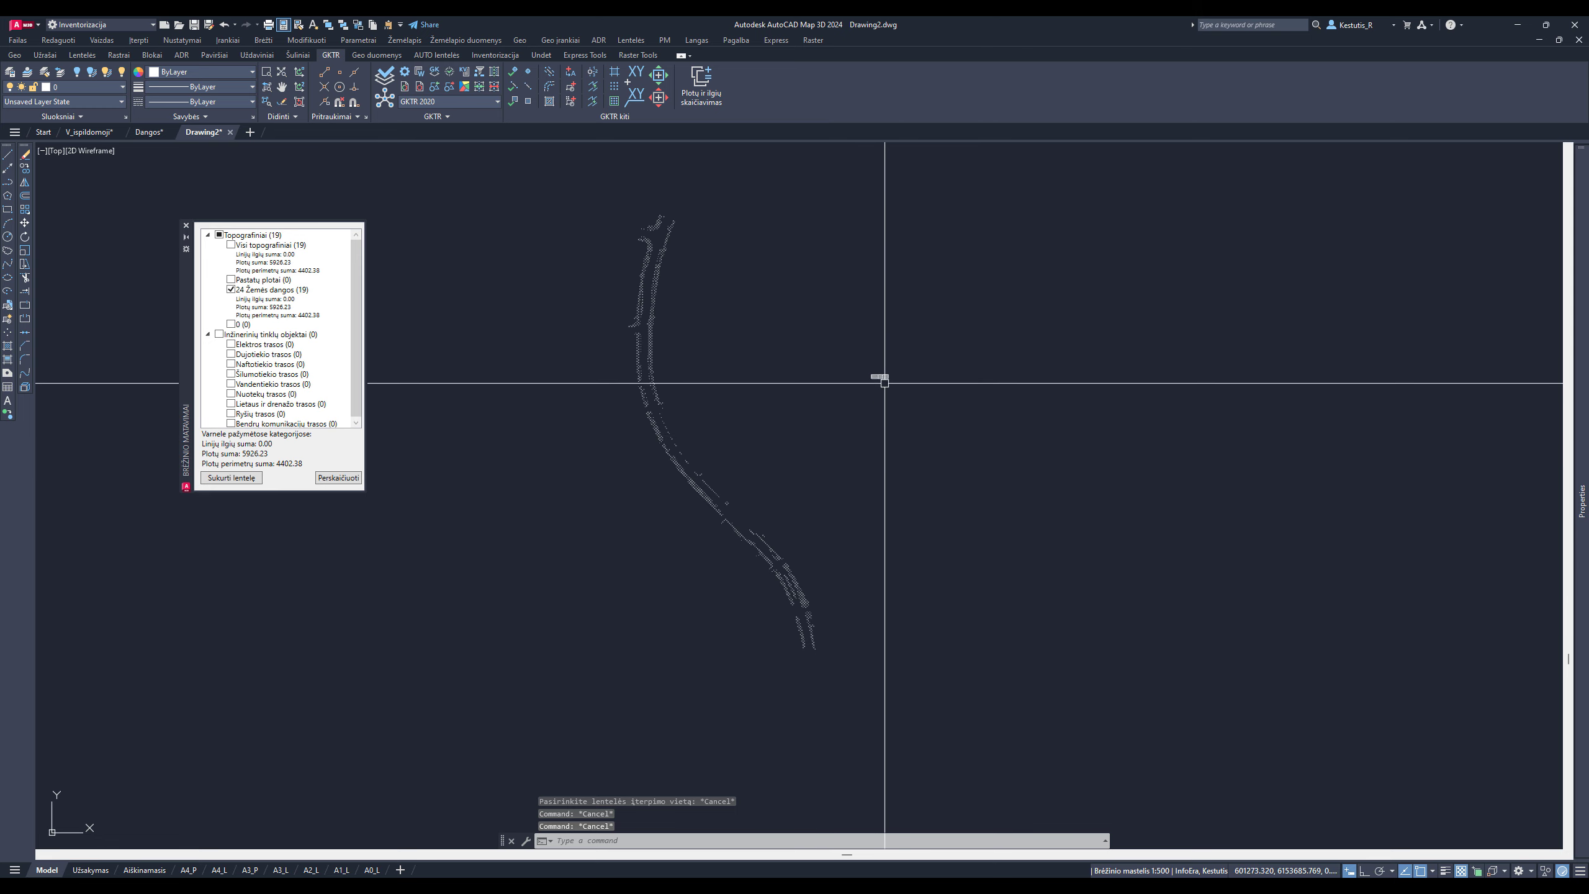
scroll(884, 382, "up", 8)
left_click(897, 310)
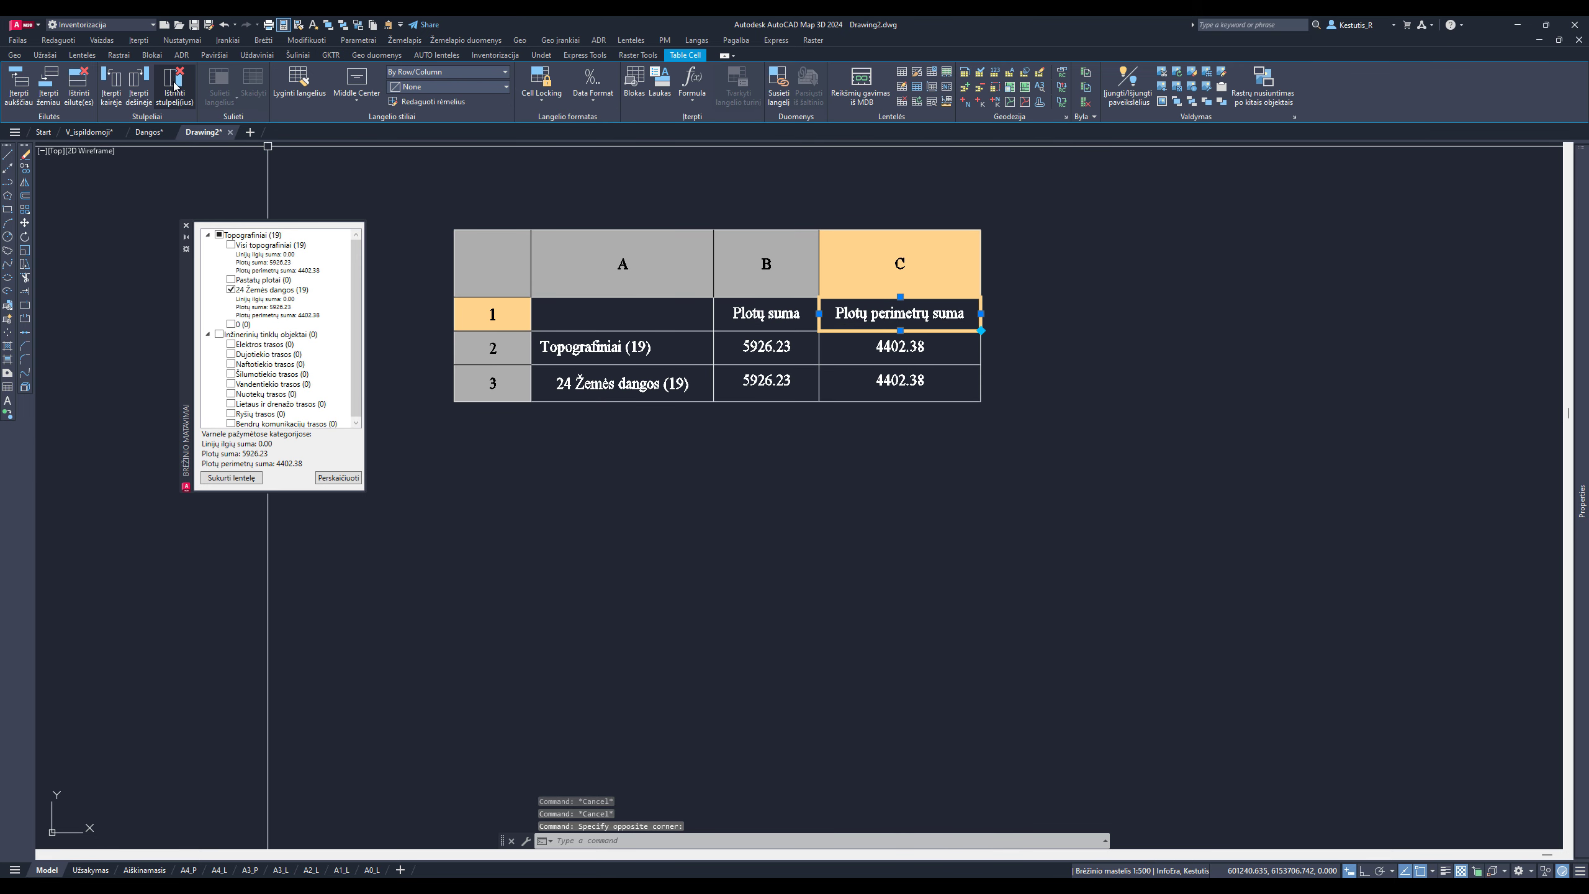
left_click(174, 86)
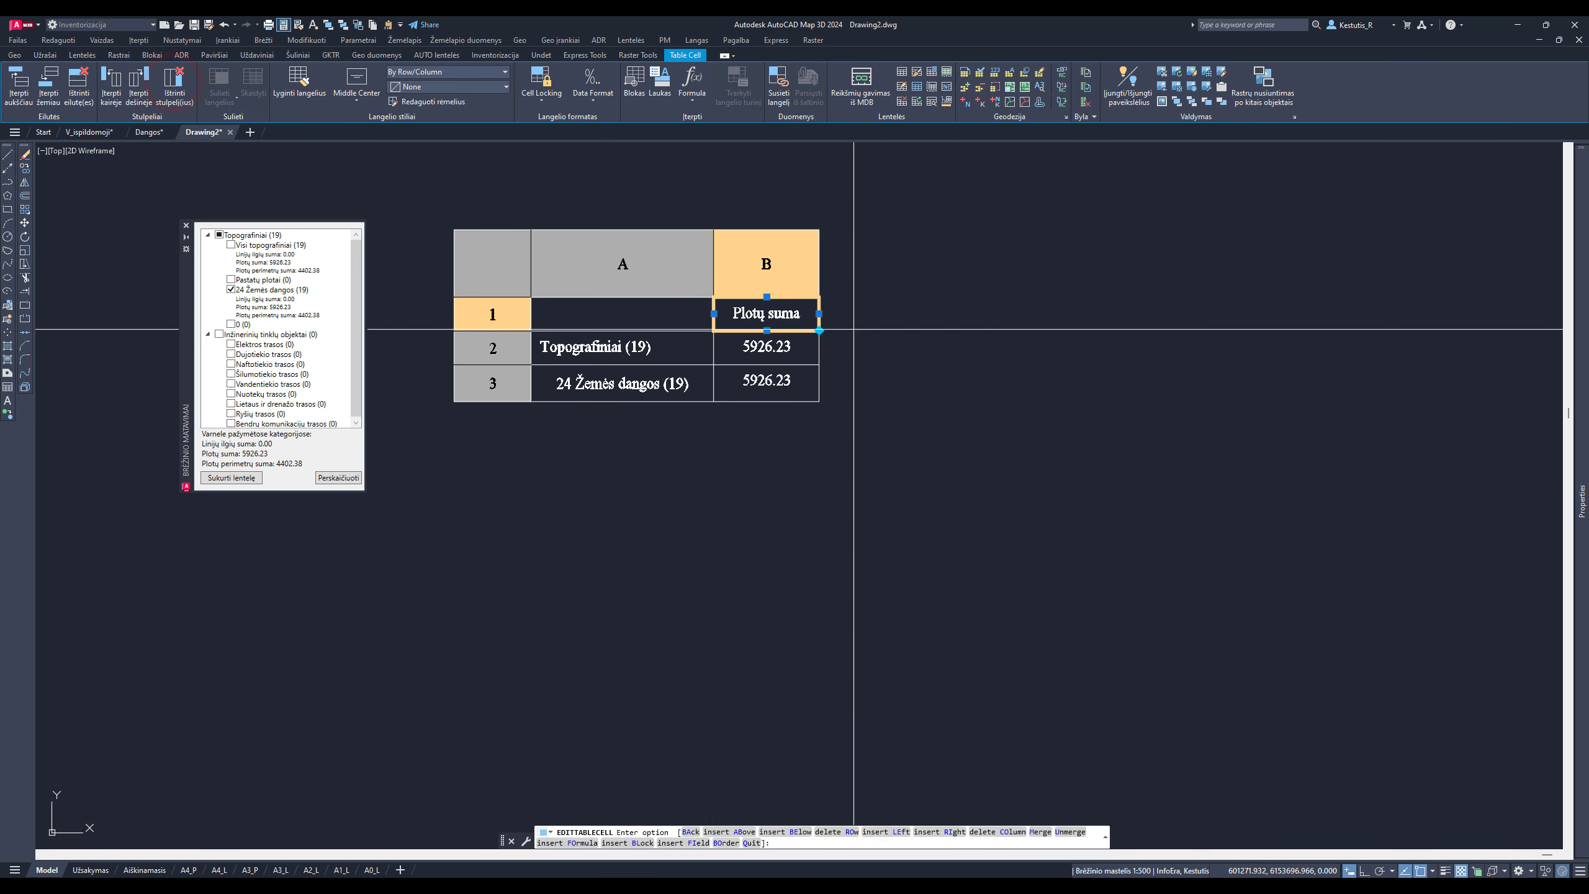
key("Escape")
key("Escape")
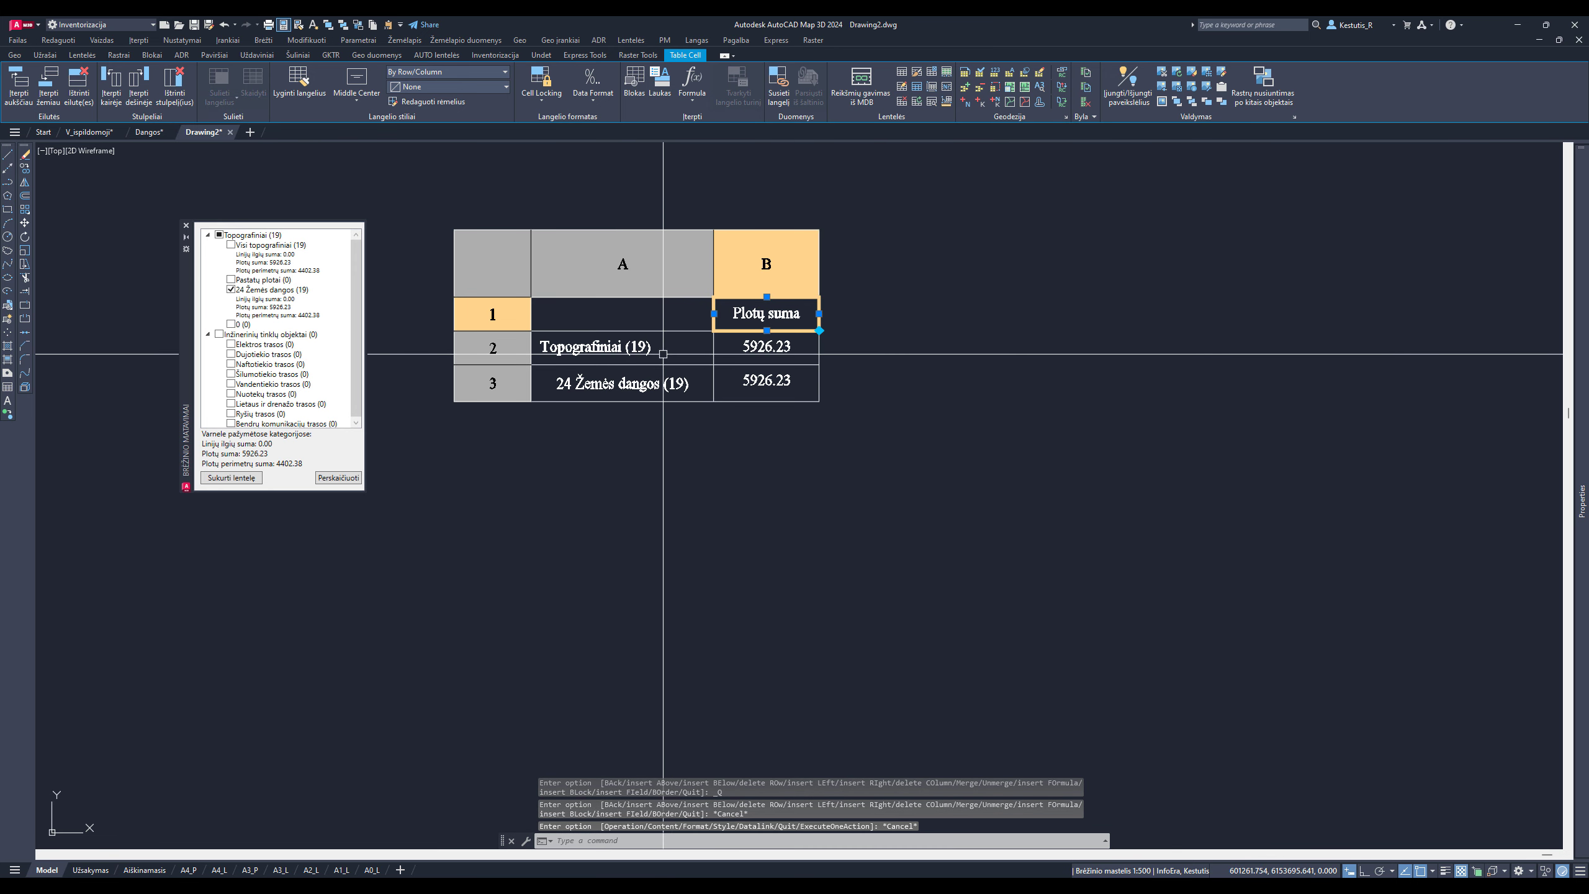
Delete the Topografiniai row from the table and leave table editing
left_click(664, 350)
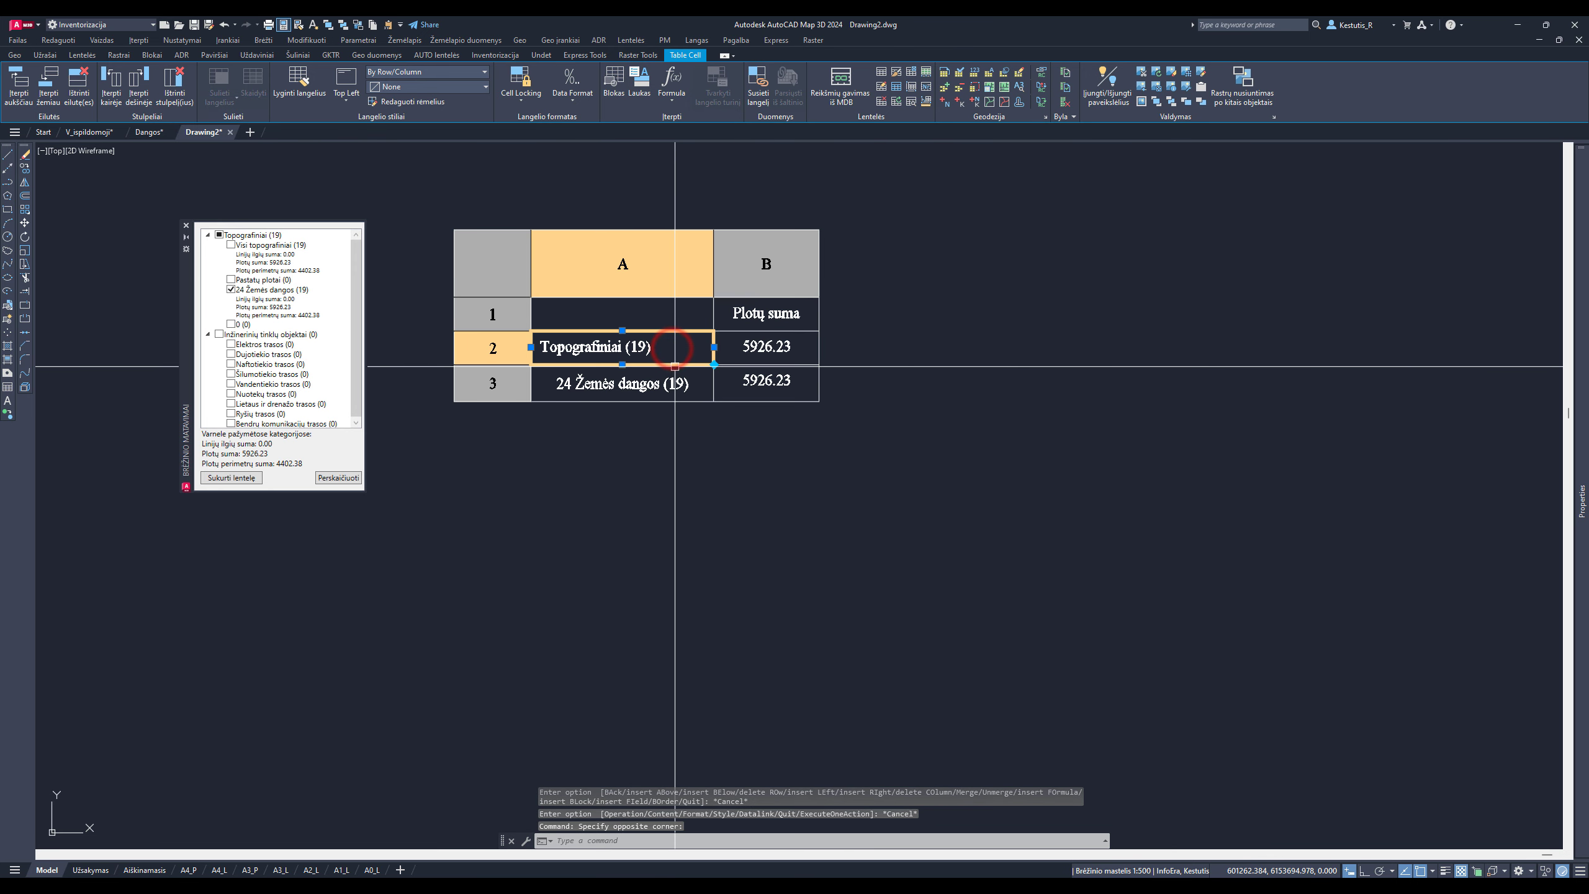
left_click(85, 87)
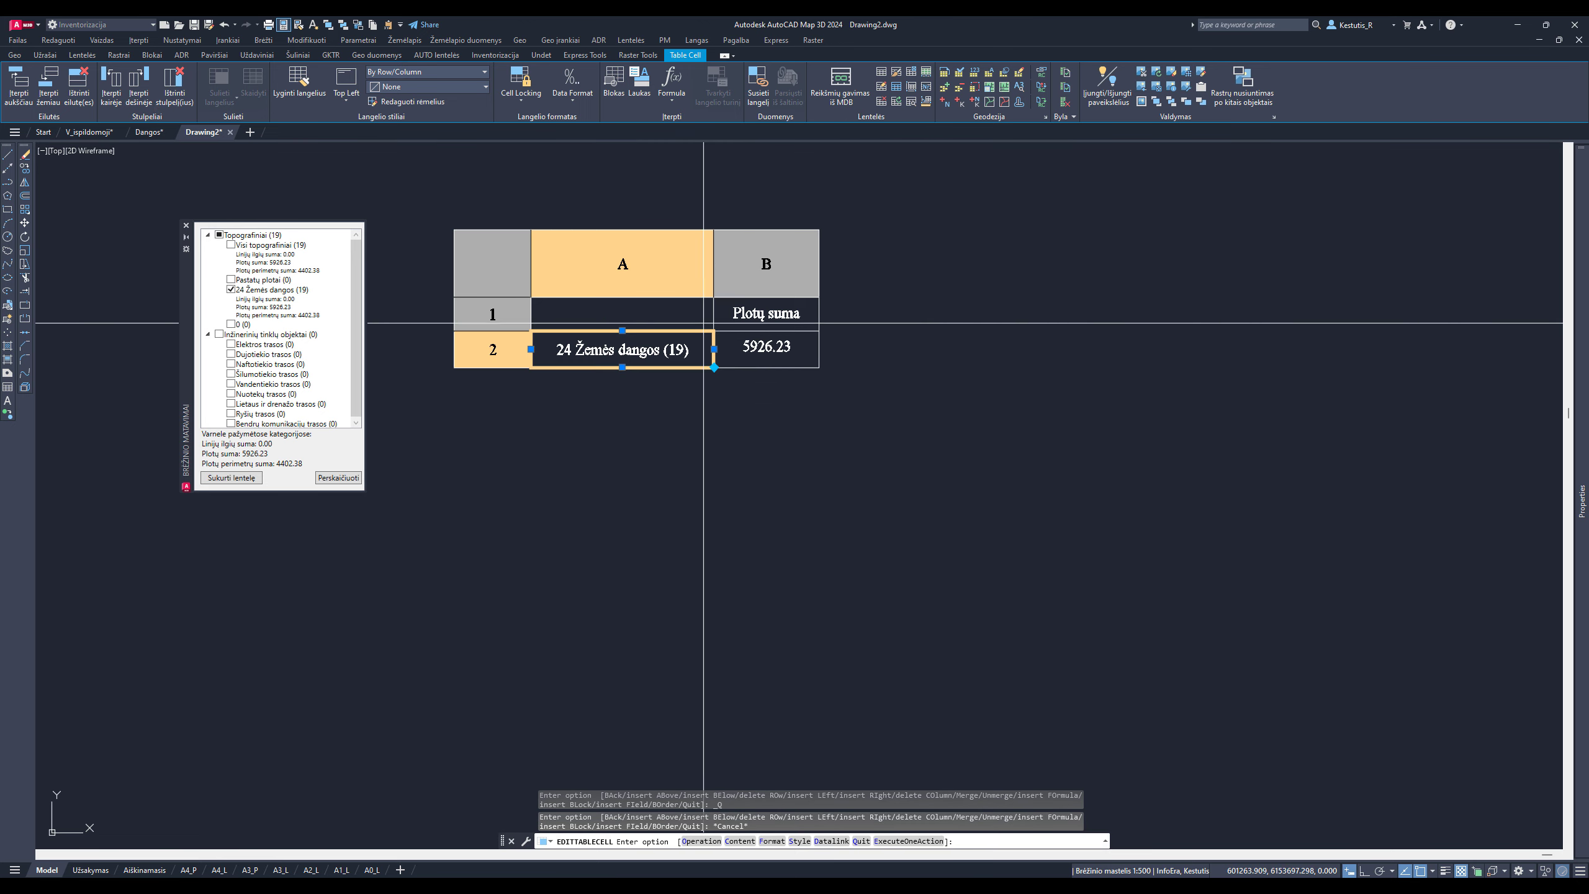
left_click(766, 417)
left_click(725, 462)
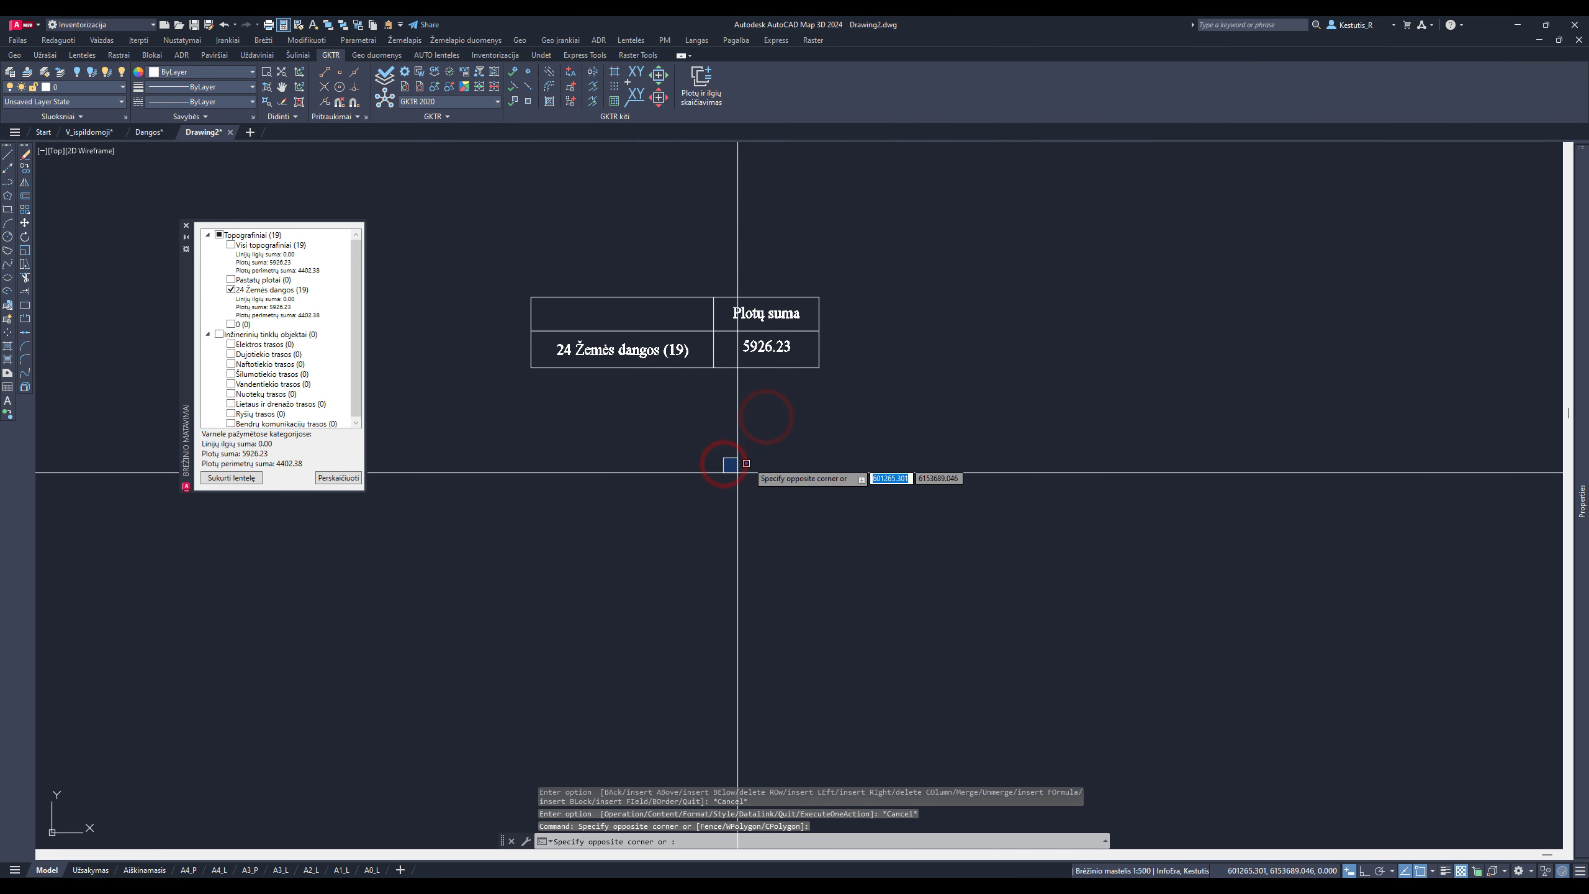
left_click(755, 442)
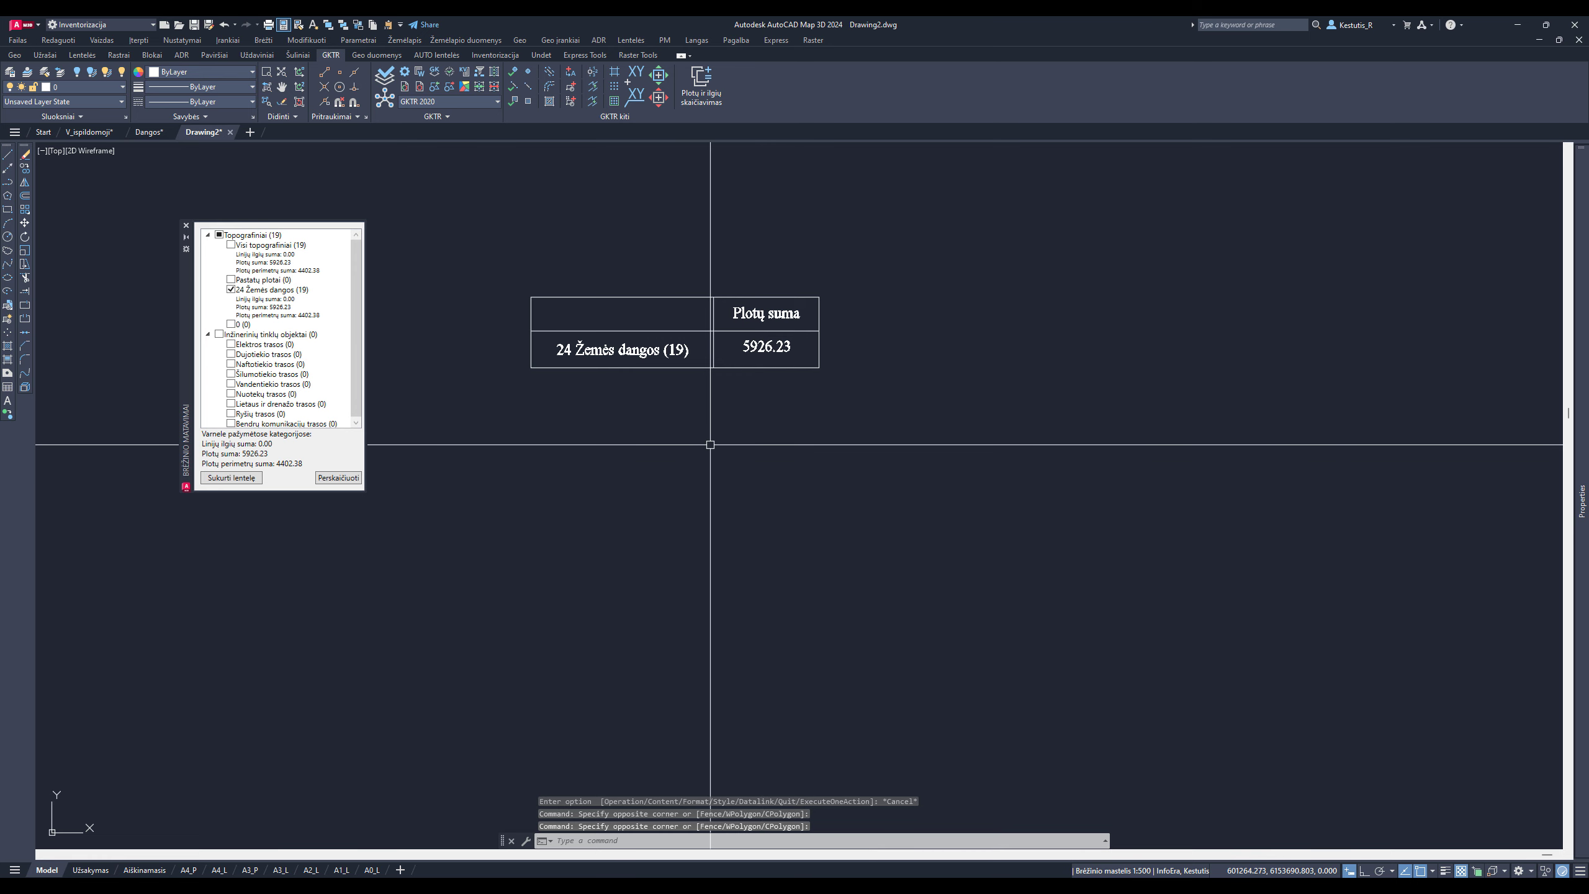